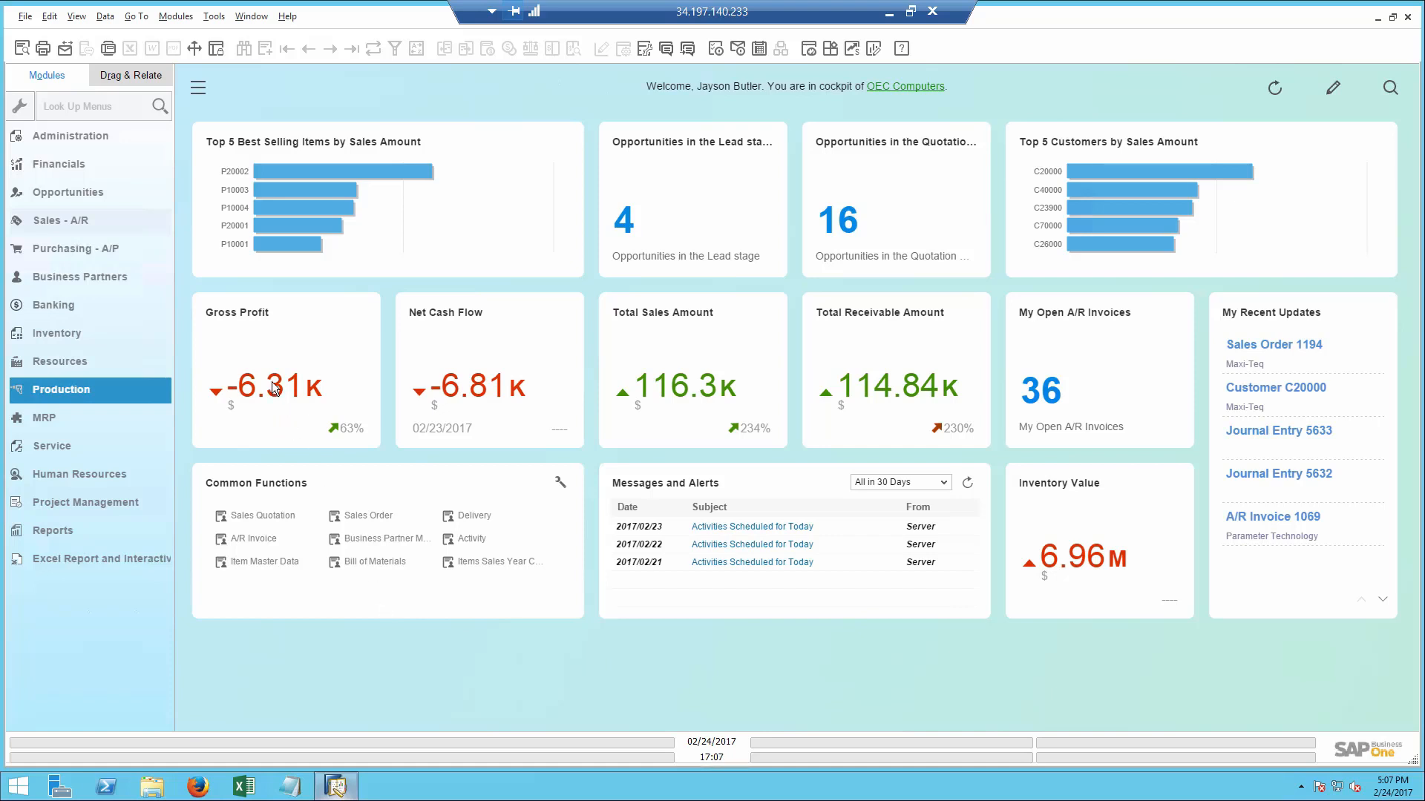
- Open the Microchips "New printers" opportunity from the Quotation-stage opportunities and open the sales quotation linked in its stages
mouse_move(274, 382)
mouse_move(228, 384)
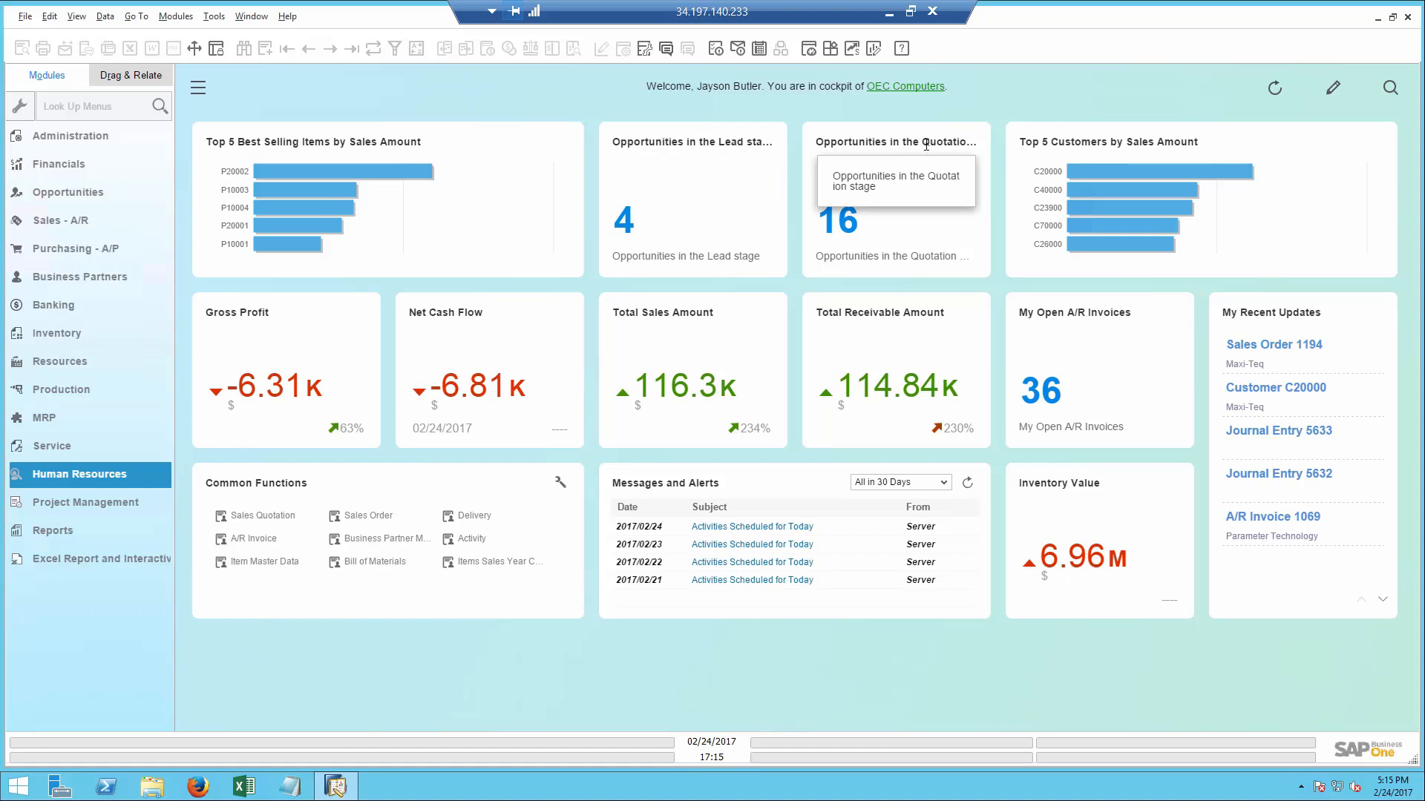
click(846, 228)
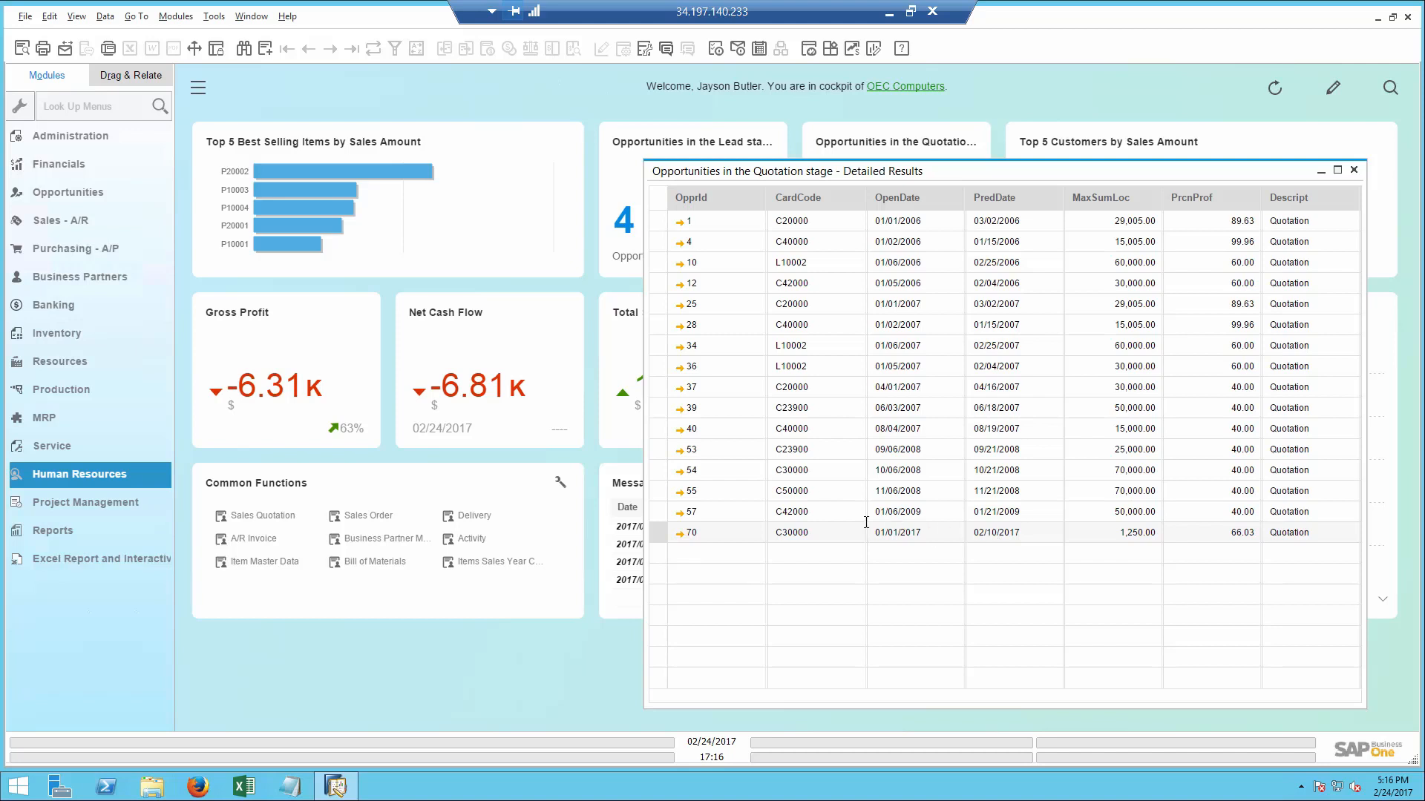
click(680, 533)
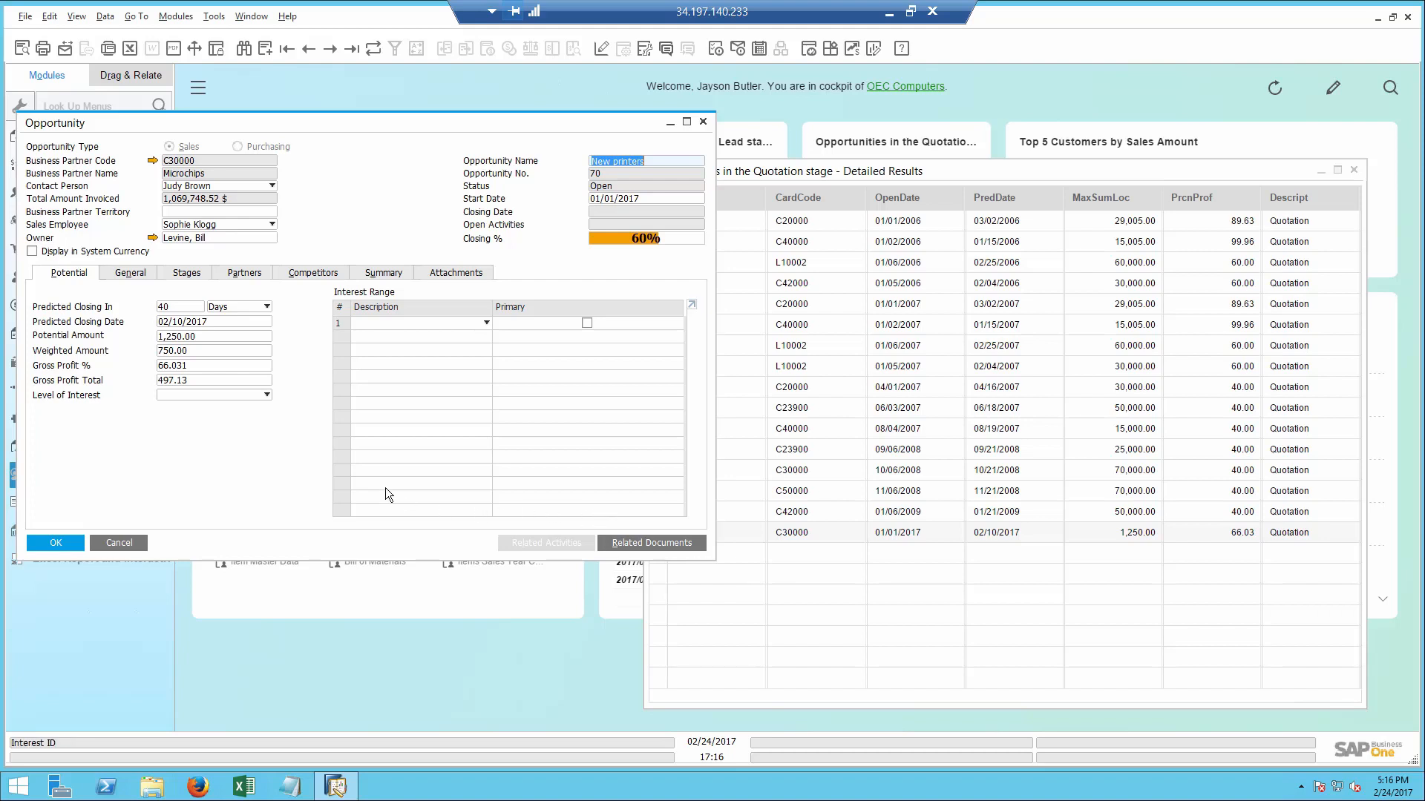
click(190, 273)
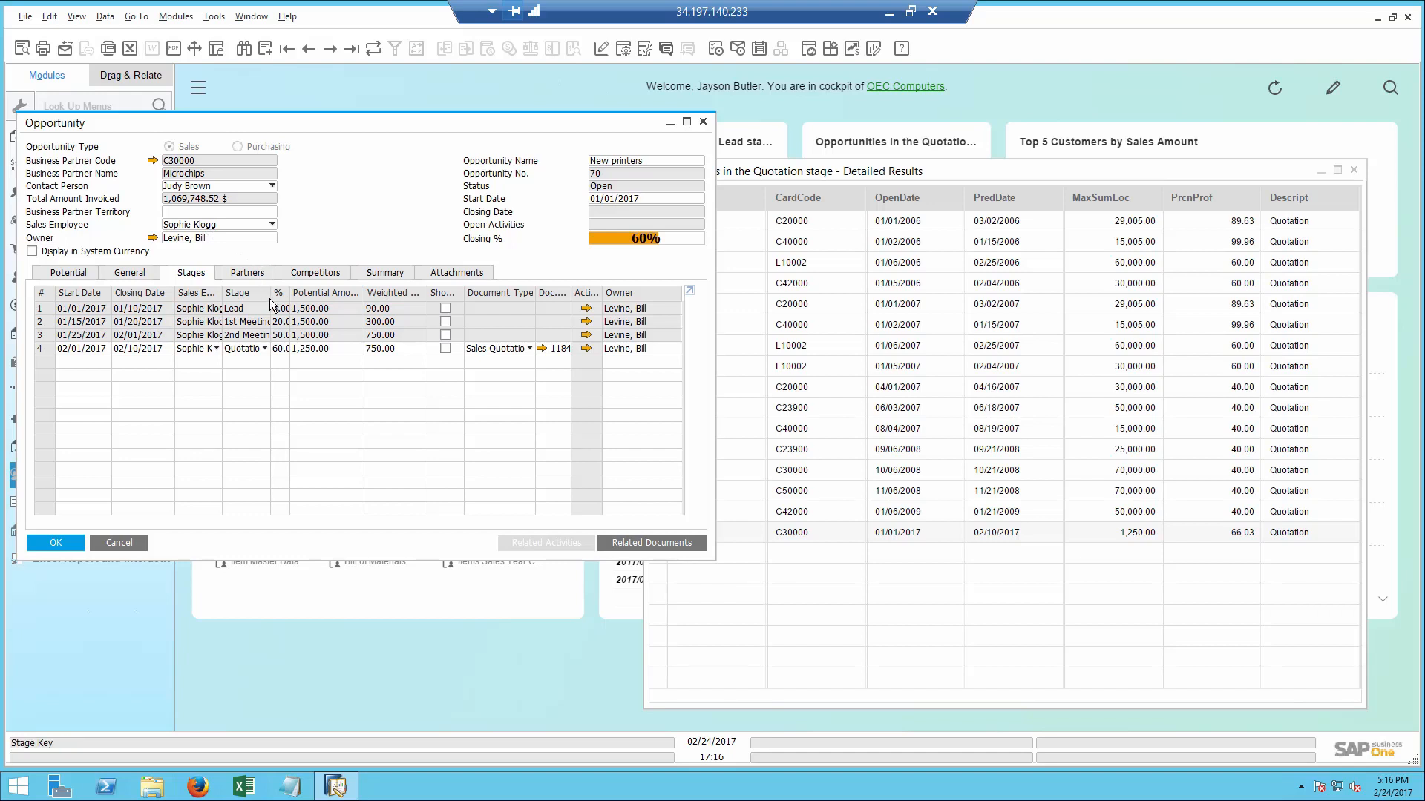
click(542, 348)
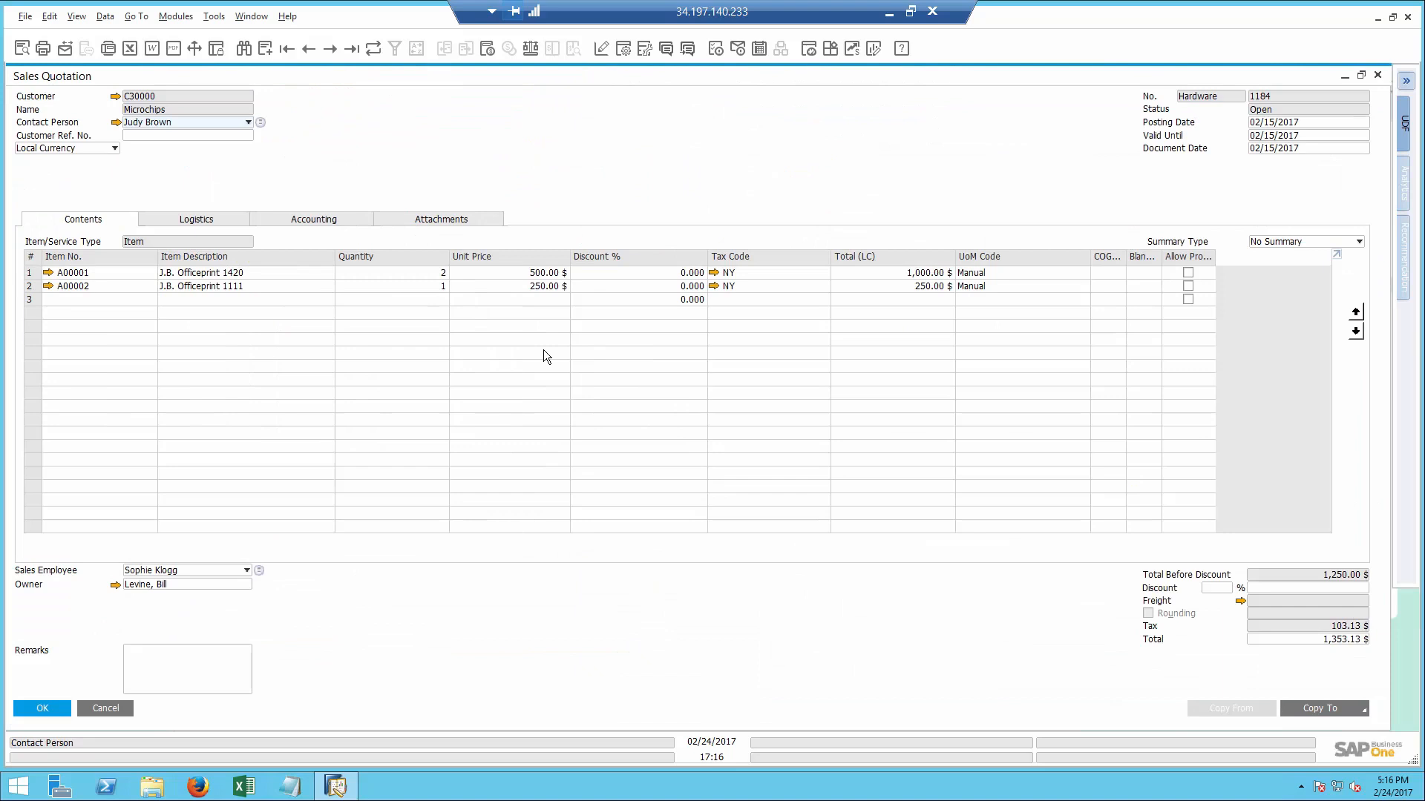
- Find the quotation's sales employee in the chat user list and open a conversation with that person
click(667, 51)
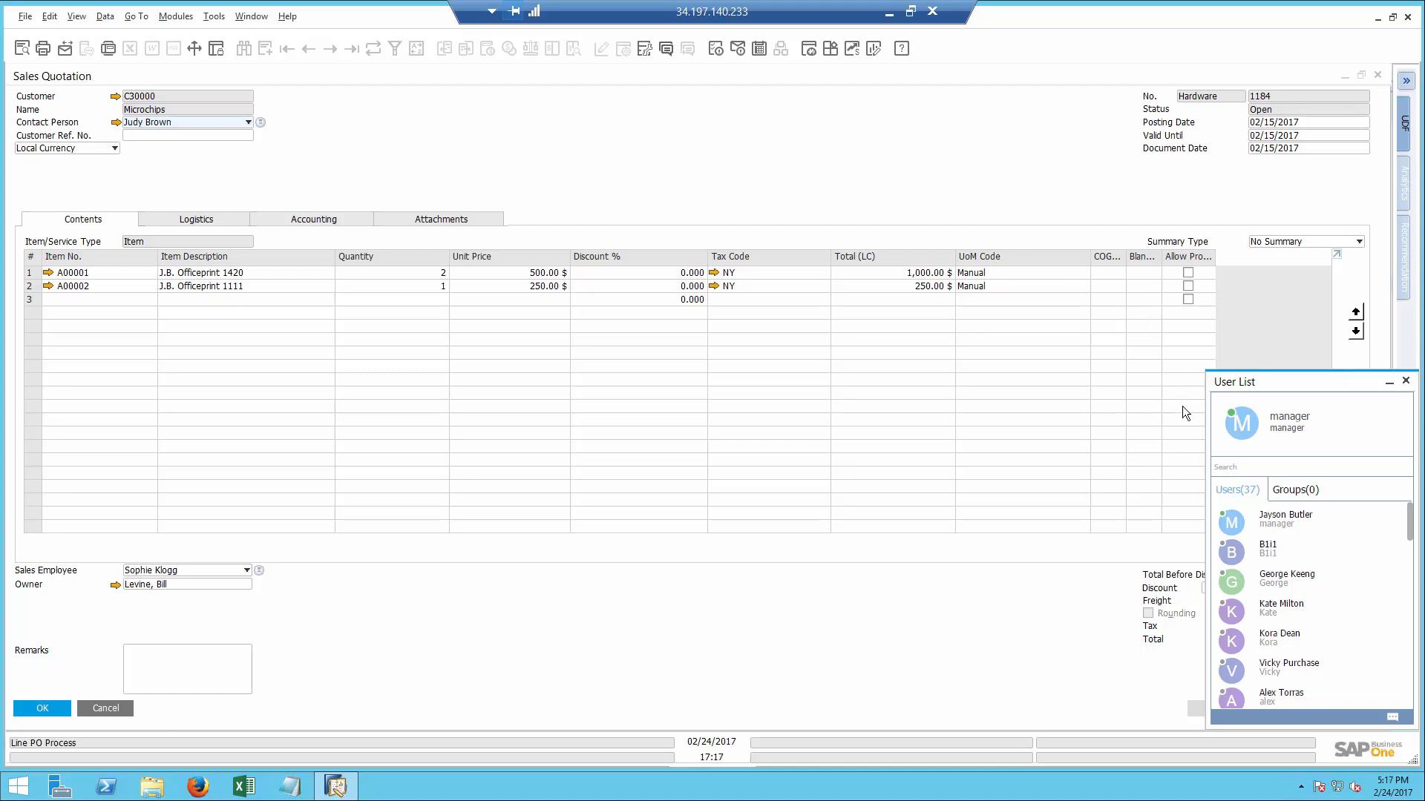
click(1297, 492)
click(1254, 493)
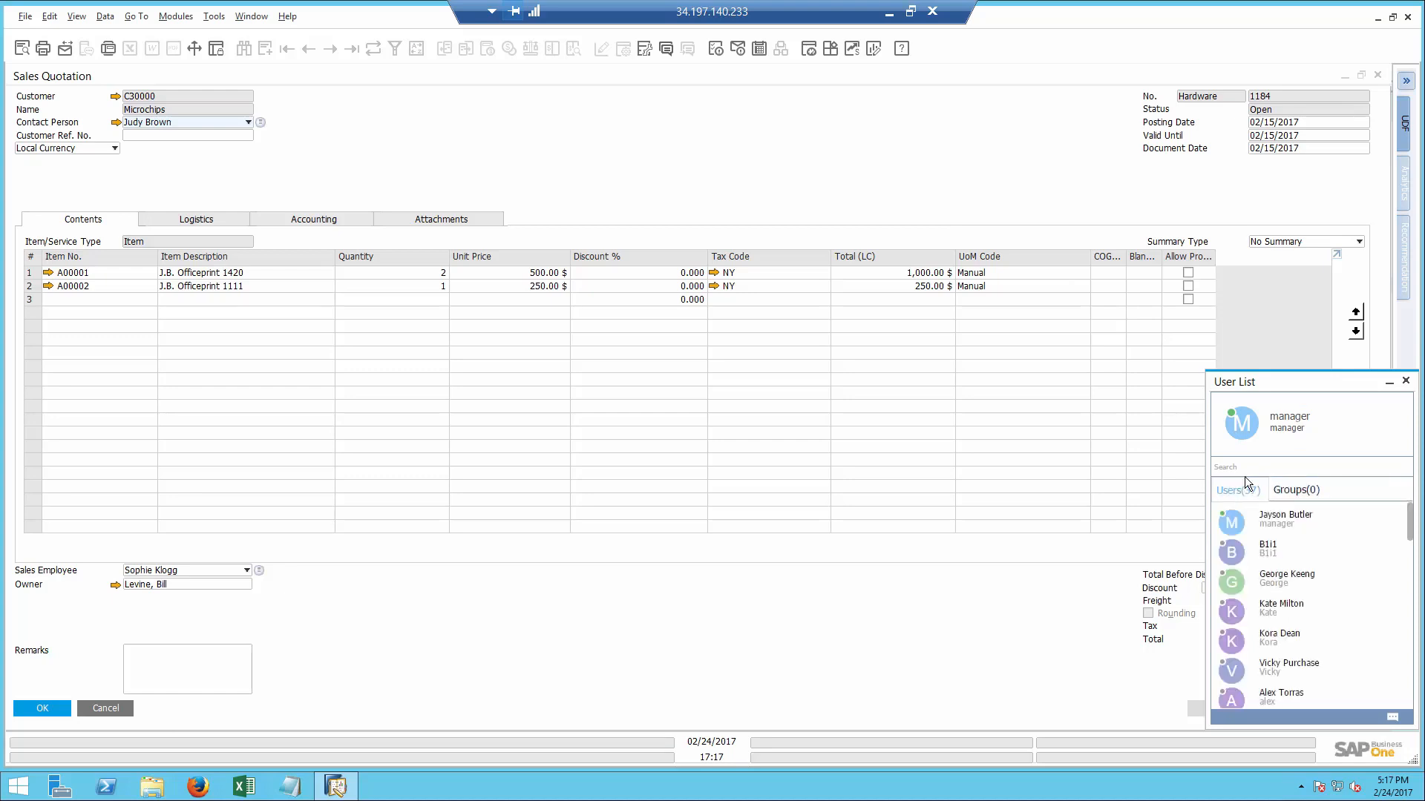
click(1246, 468)
text(sop)
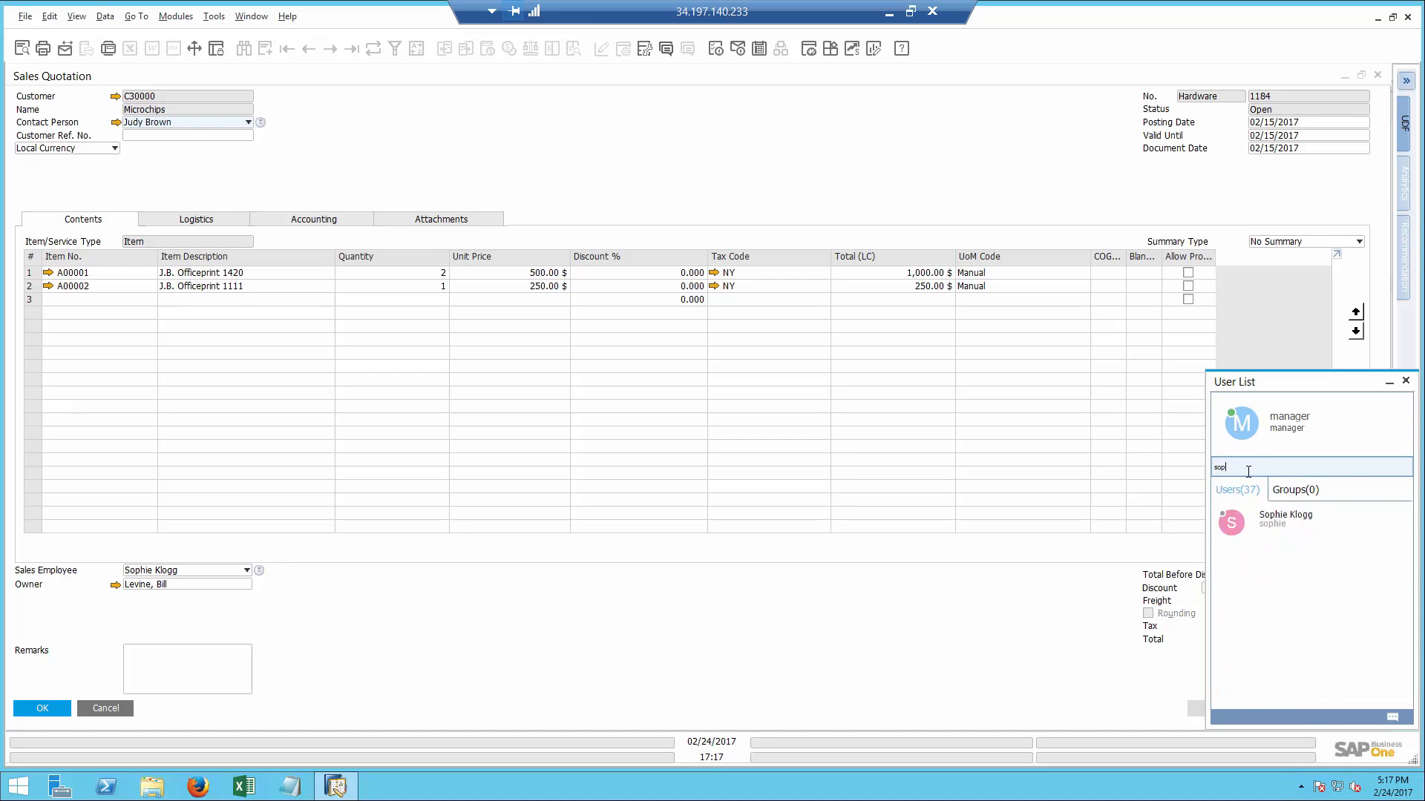
double_click(1304, 532)
click(734, 497)
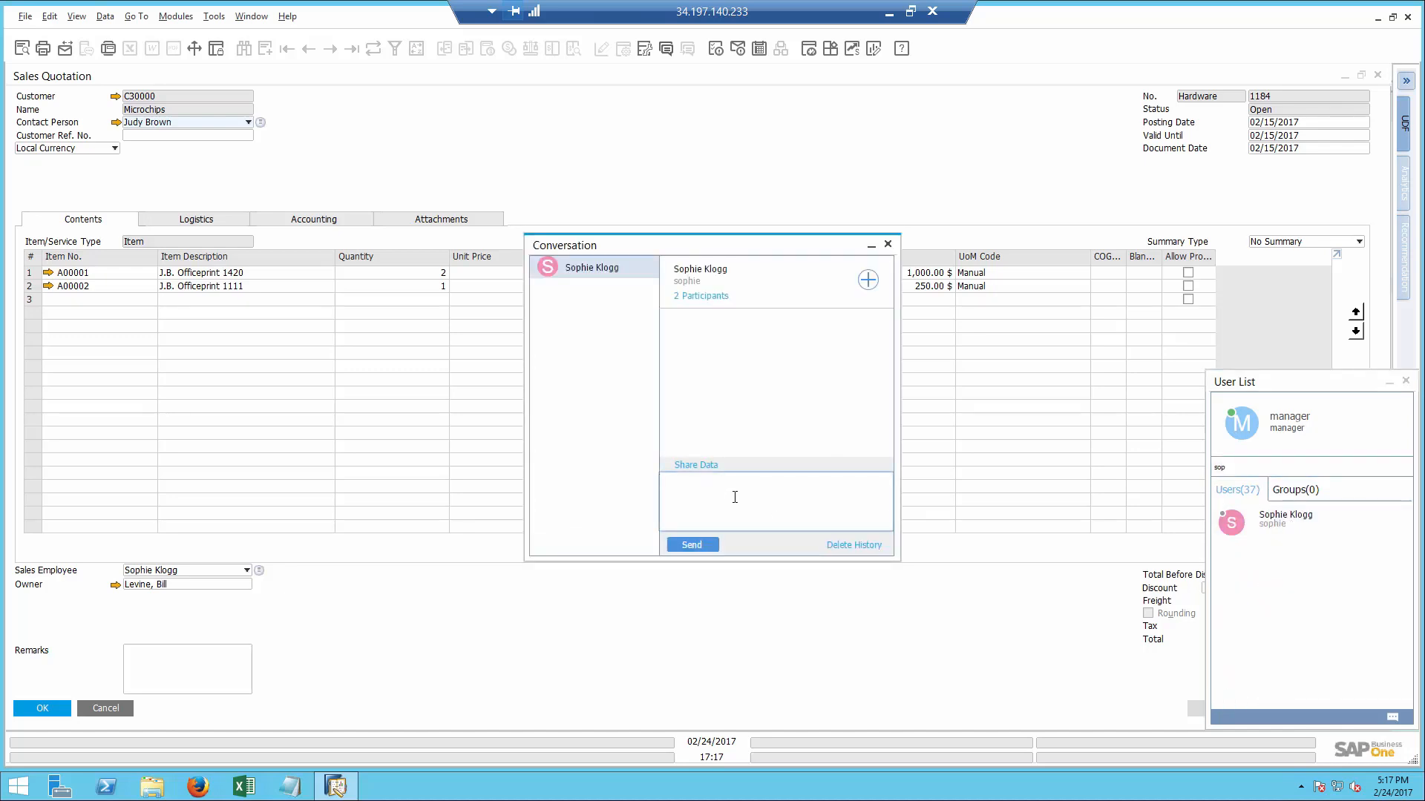
- Draft the message "Please follow up on" and insert a link to the open sales quotation
text(Please follow up on)
click(571, 207)
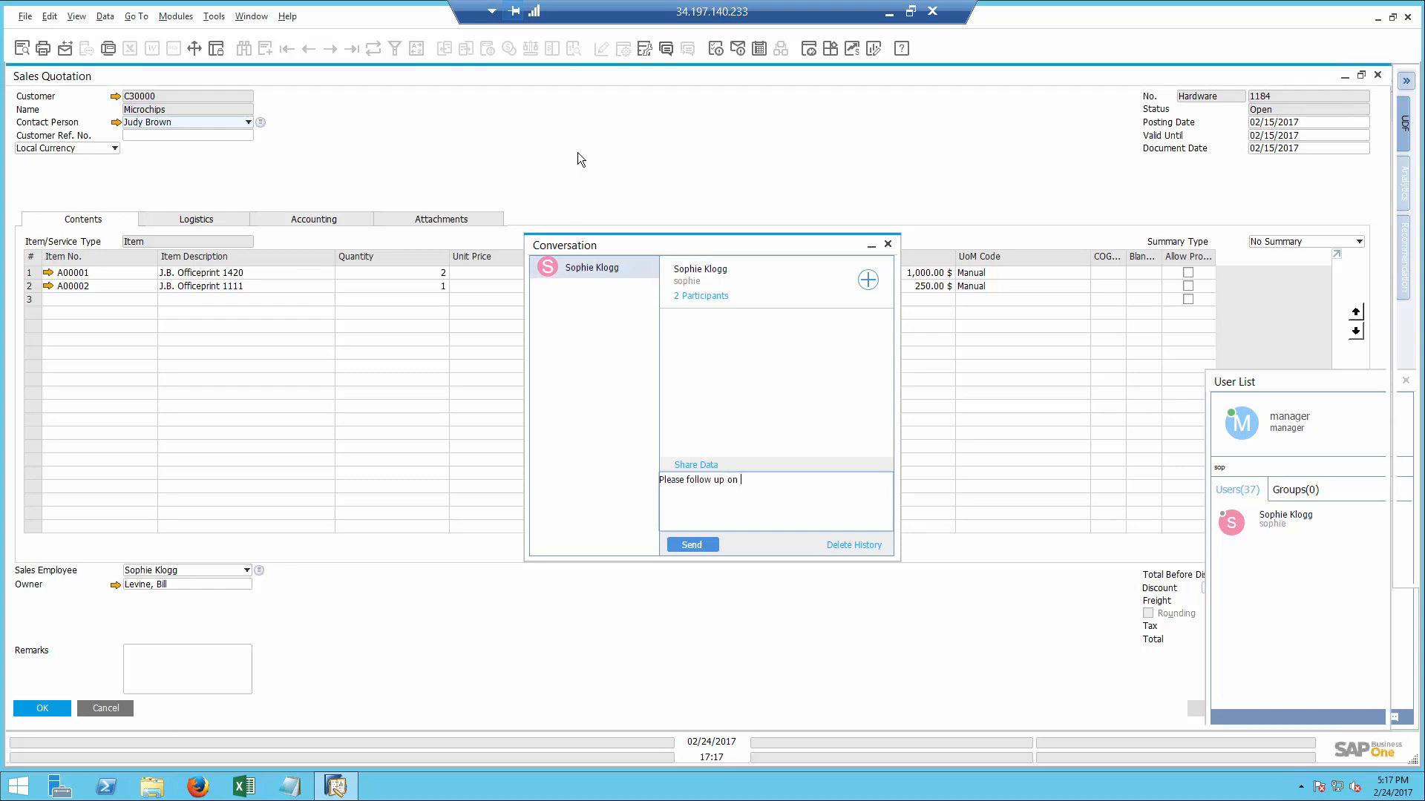
click(687, 49)
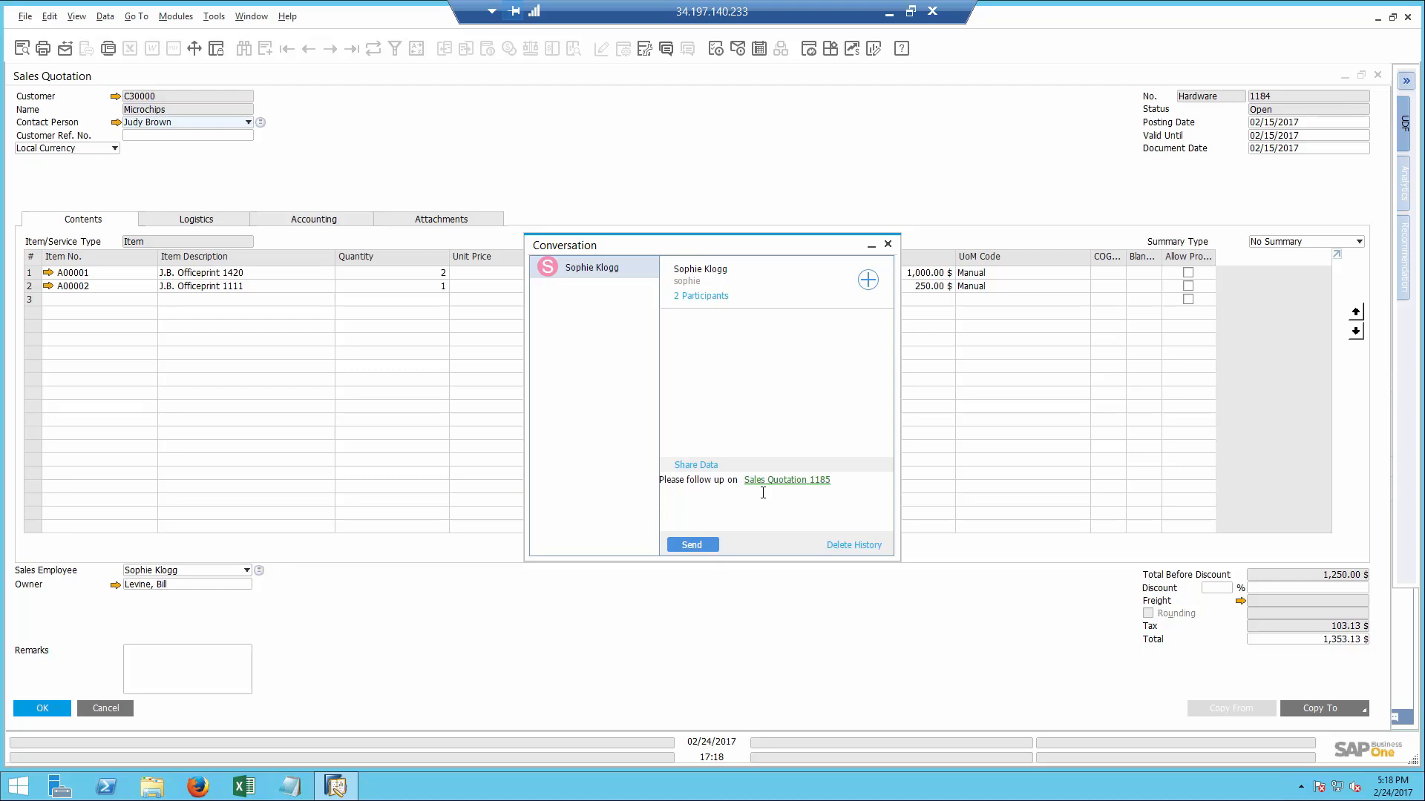
- Close the conversation, quotation, opportunity, detailed results and user list to return to the cockpit
click(888, 243)
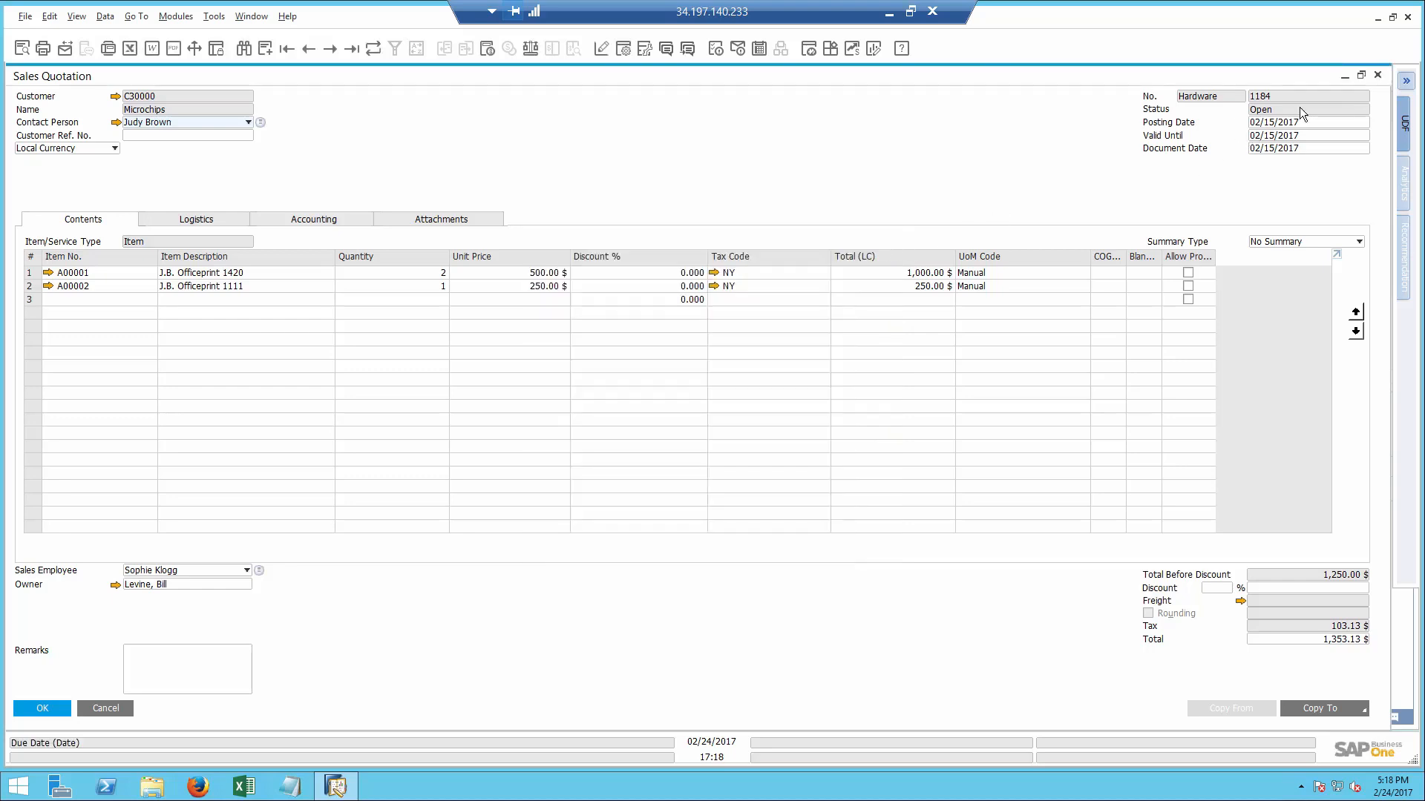
click(1377, 75)
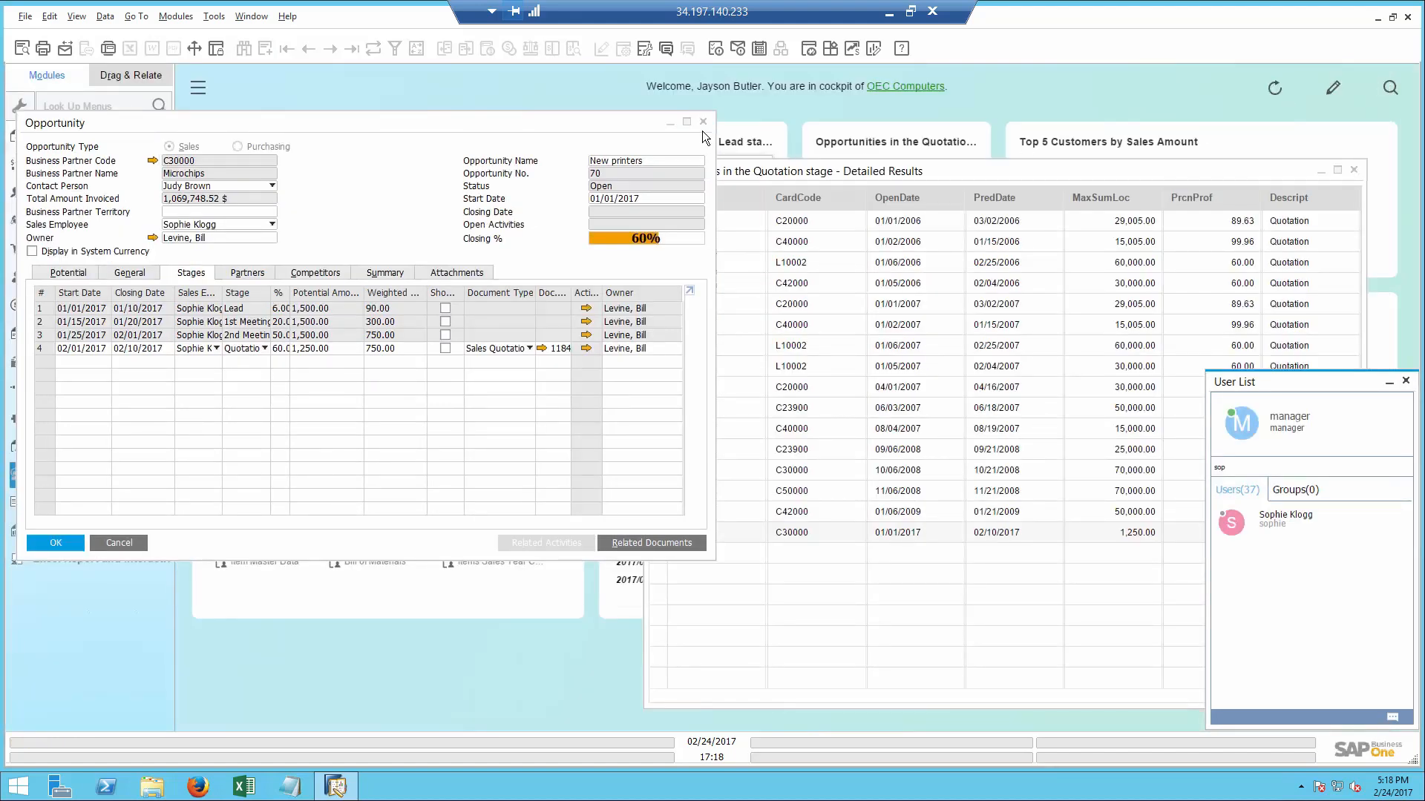
click(703, 121)
click(1353, 170)
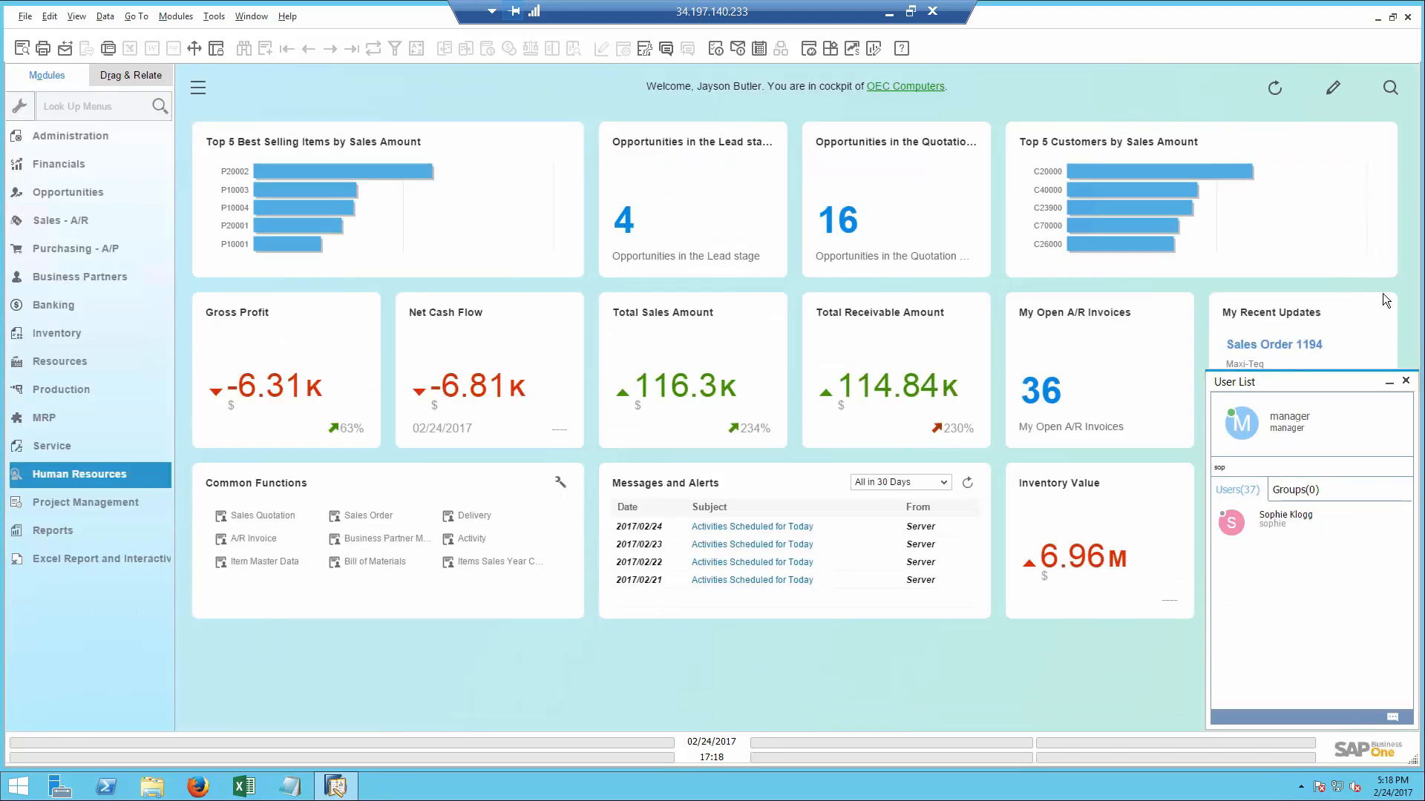
click(1405, 380)
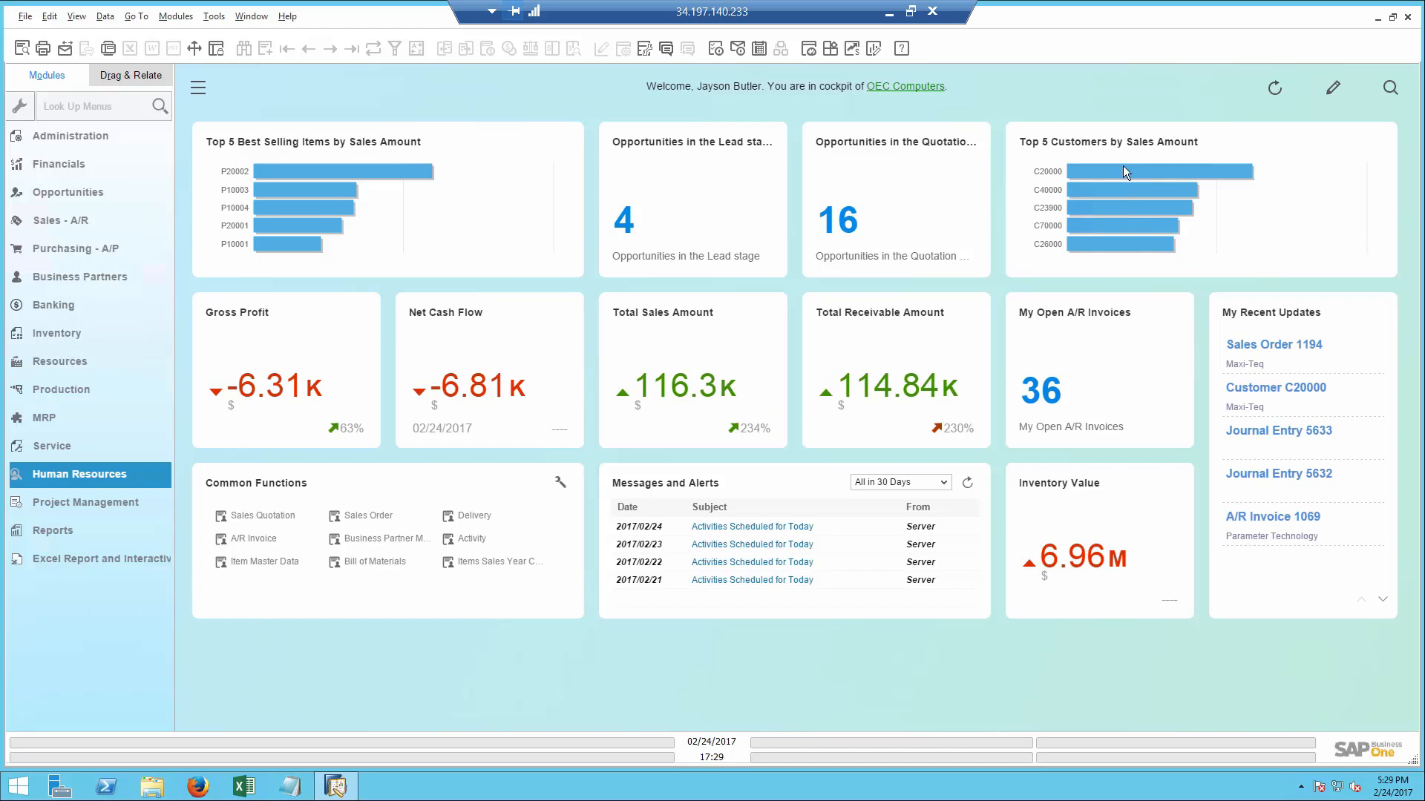
- Open the Customer 360 view for the highest-selling customer in the Top 5 Customers by Sales Amount chart
mouse_move(1123, 172)
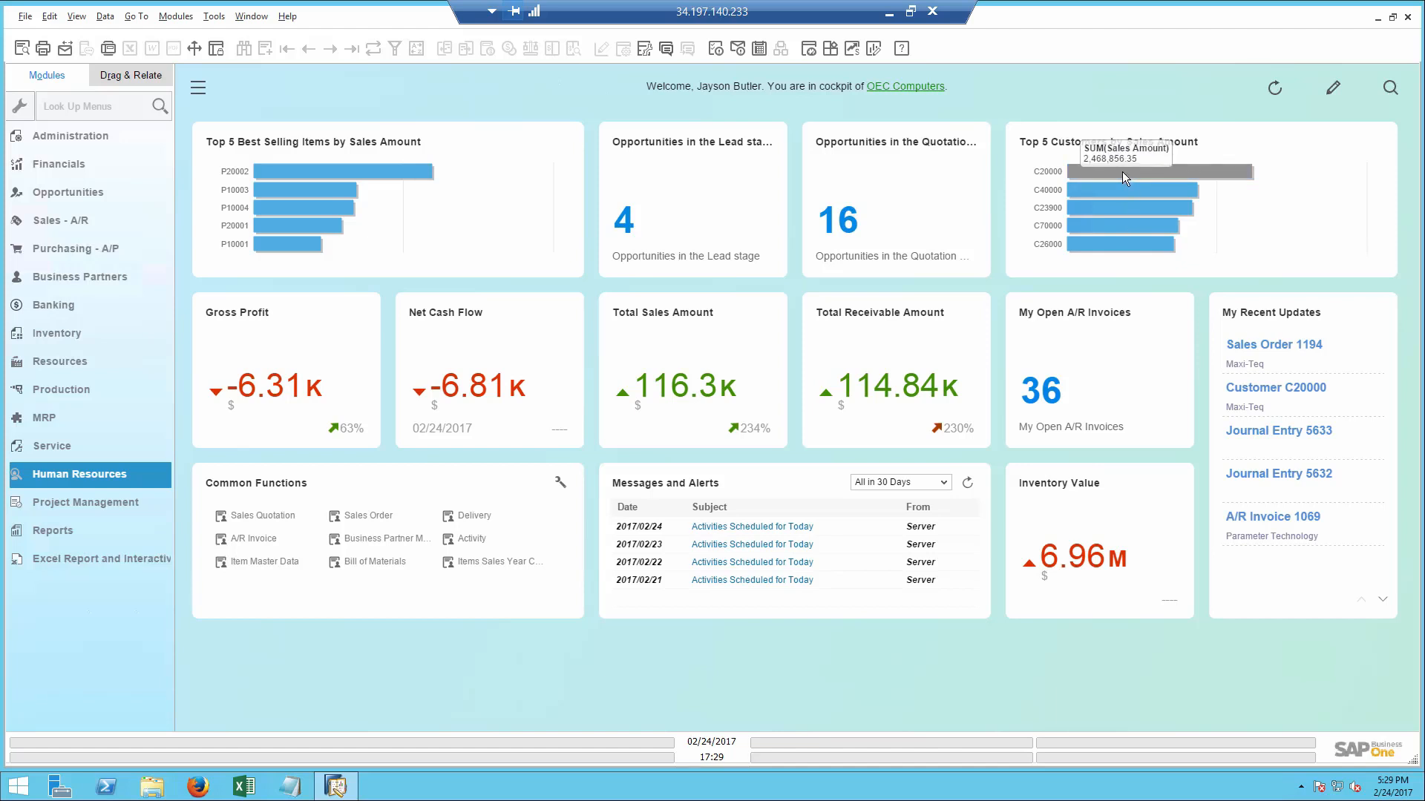
click(1122, 171)
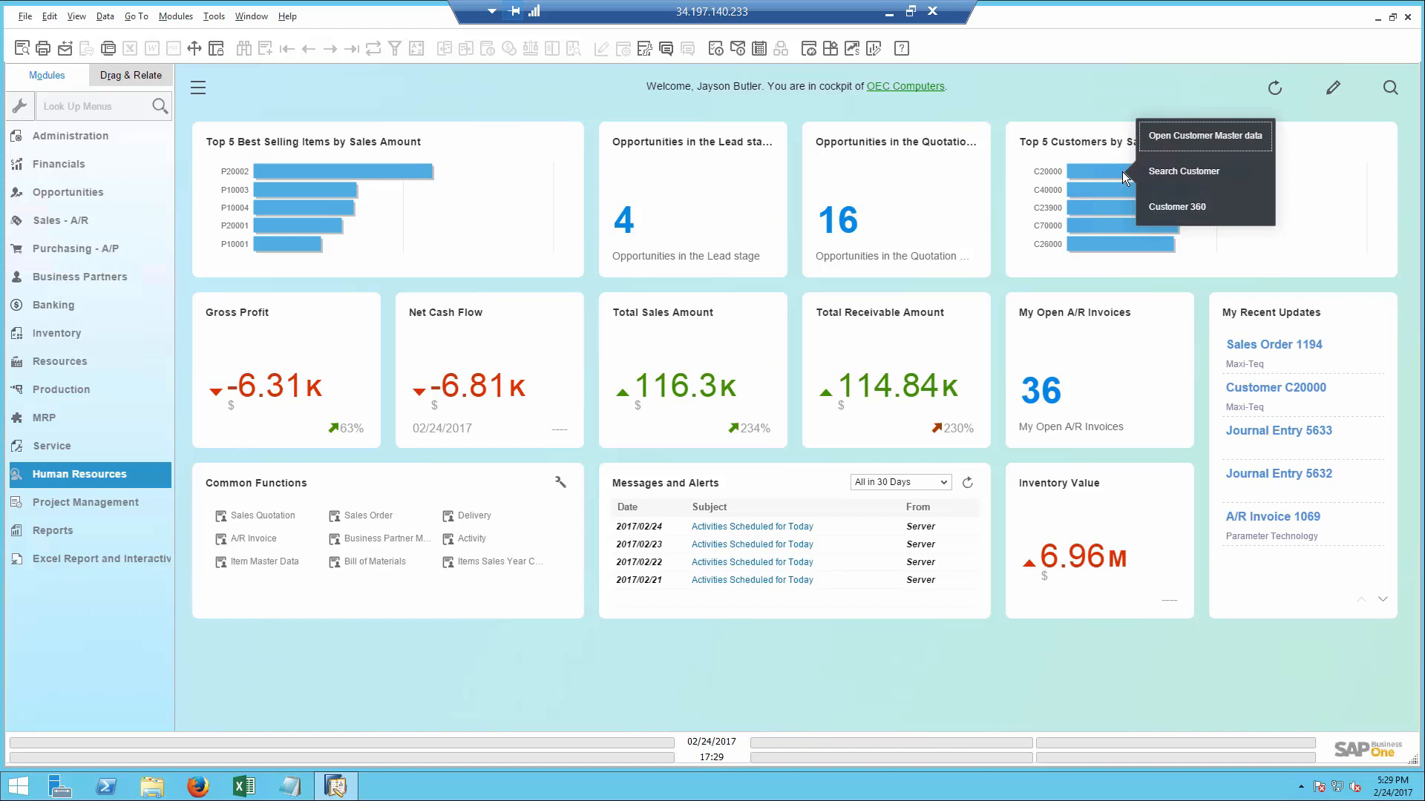
mouse_move(1094, 171)
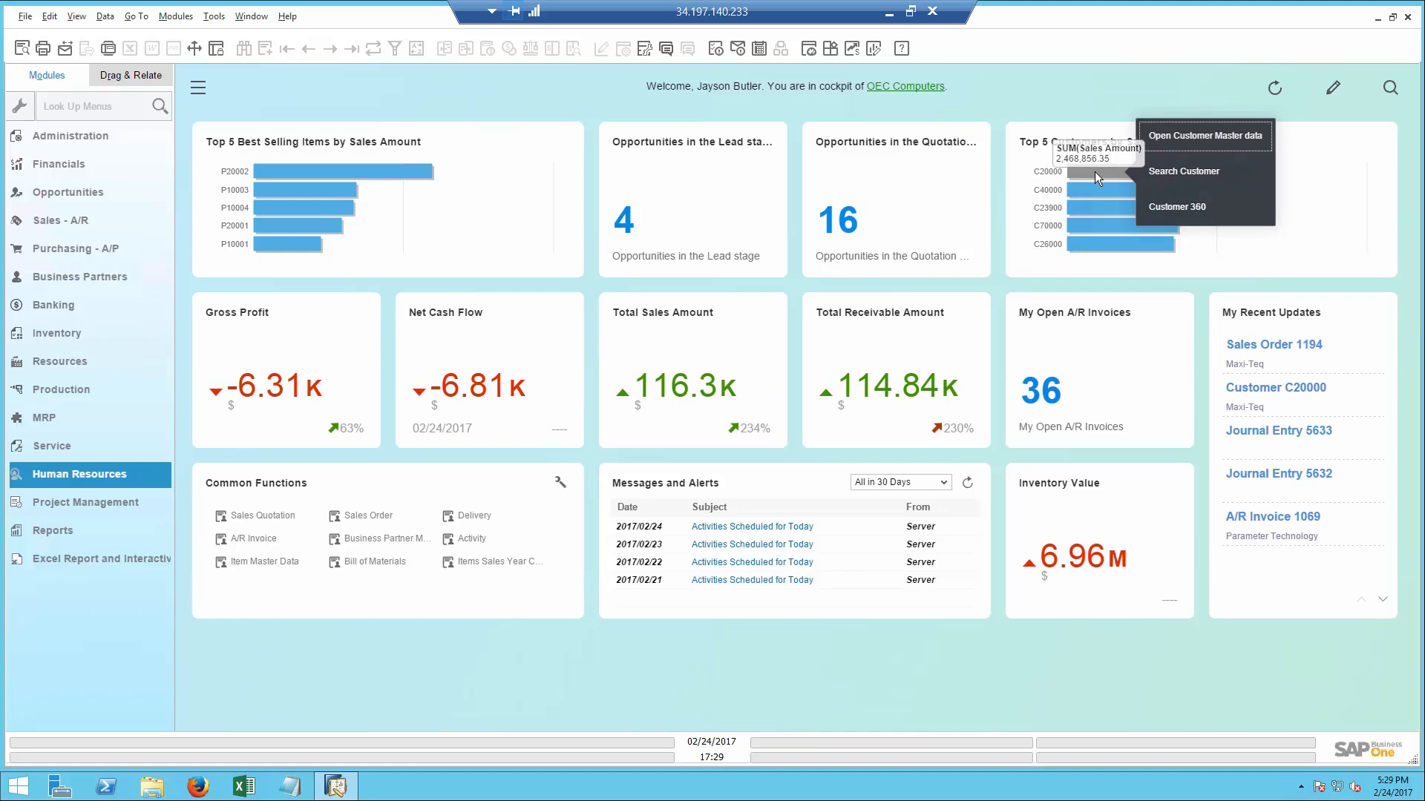
click(1175, 208)
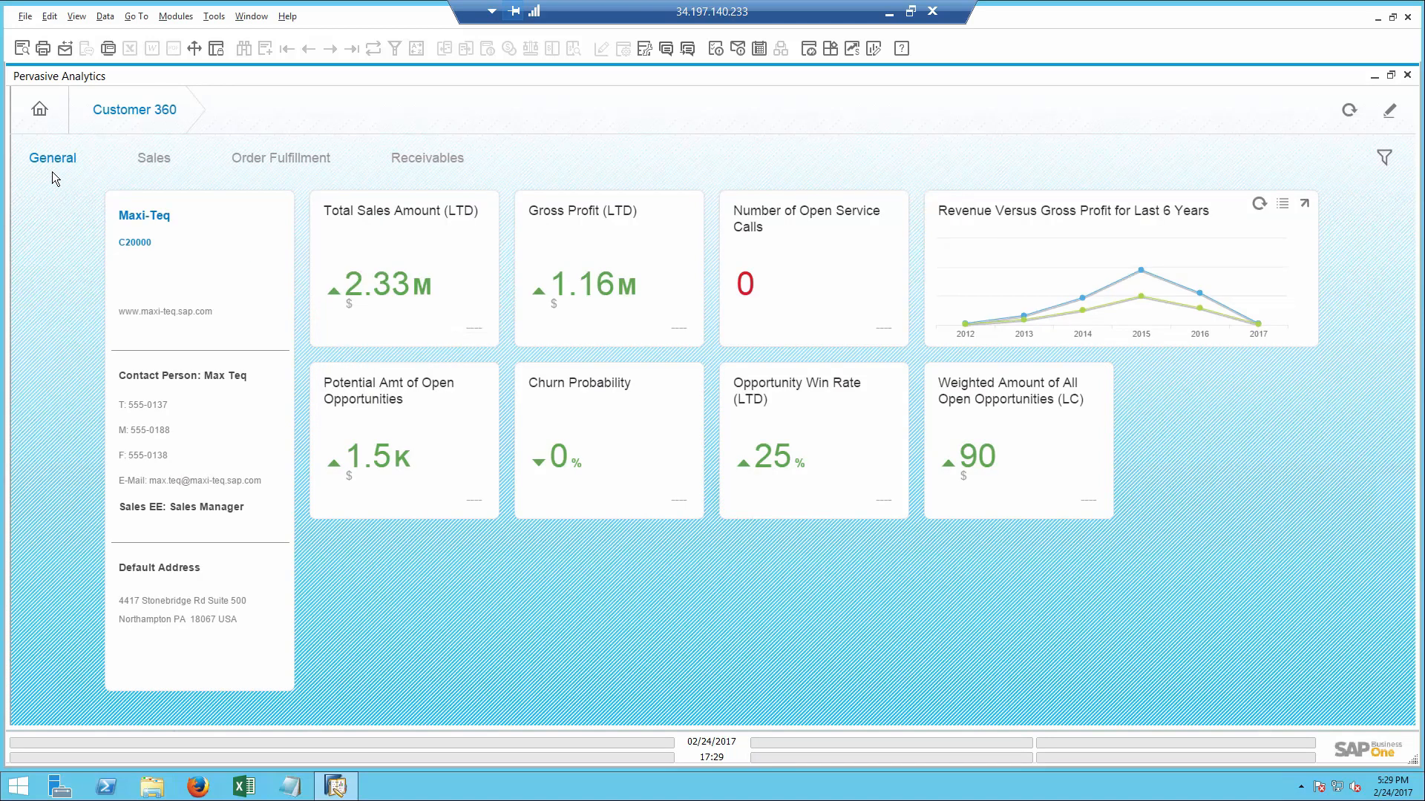
- Review Maxi-Teq's general, sales, order fulfillment and receivables figures, including the on-time delivery rate and overdue receivables
mouse_move(359, 274)
click(154, 160)
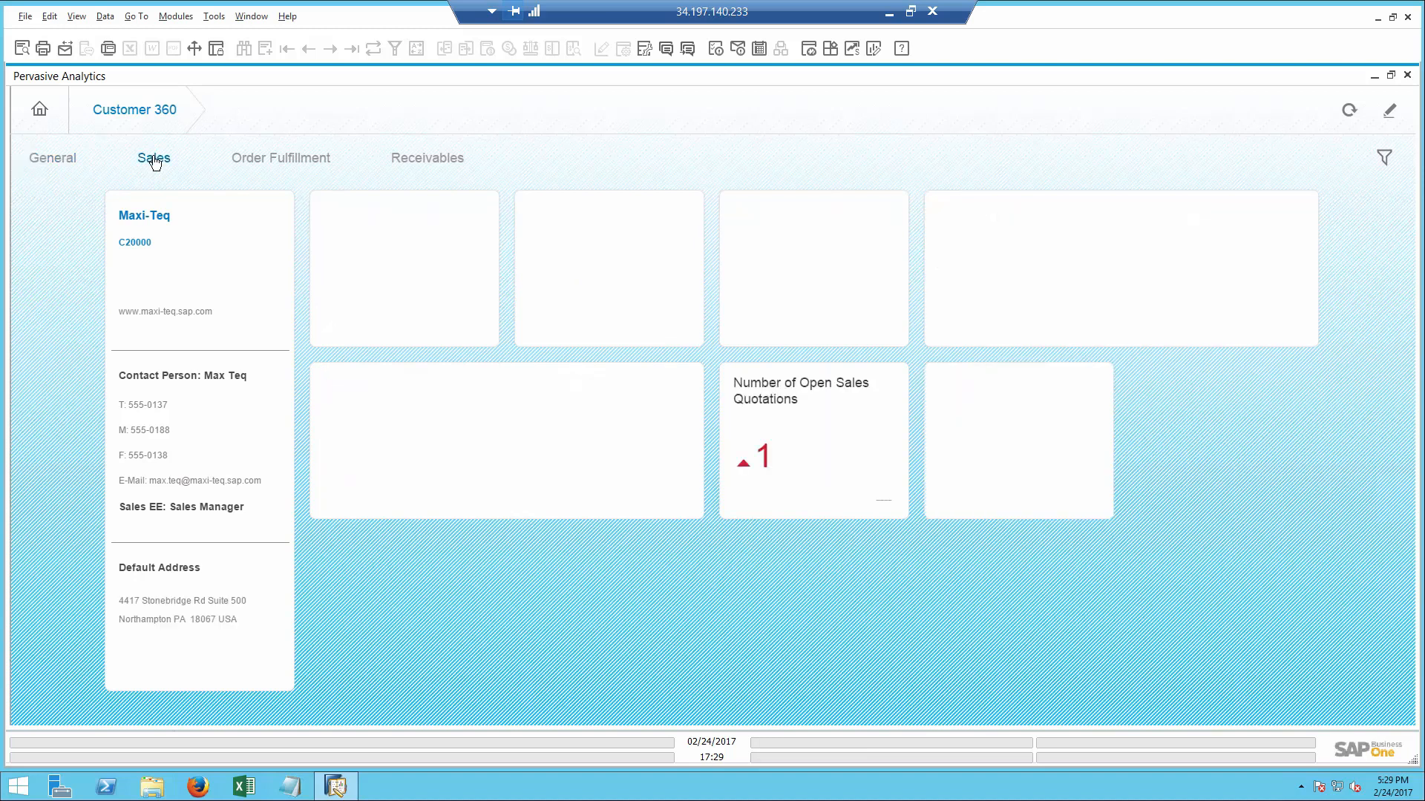
click(277, 161)
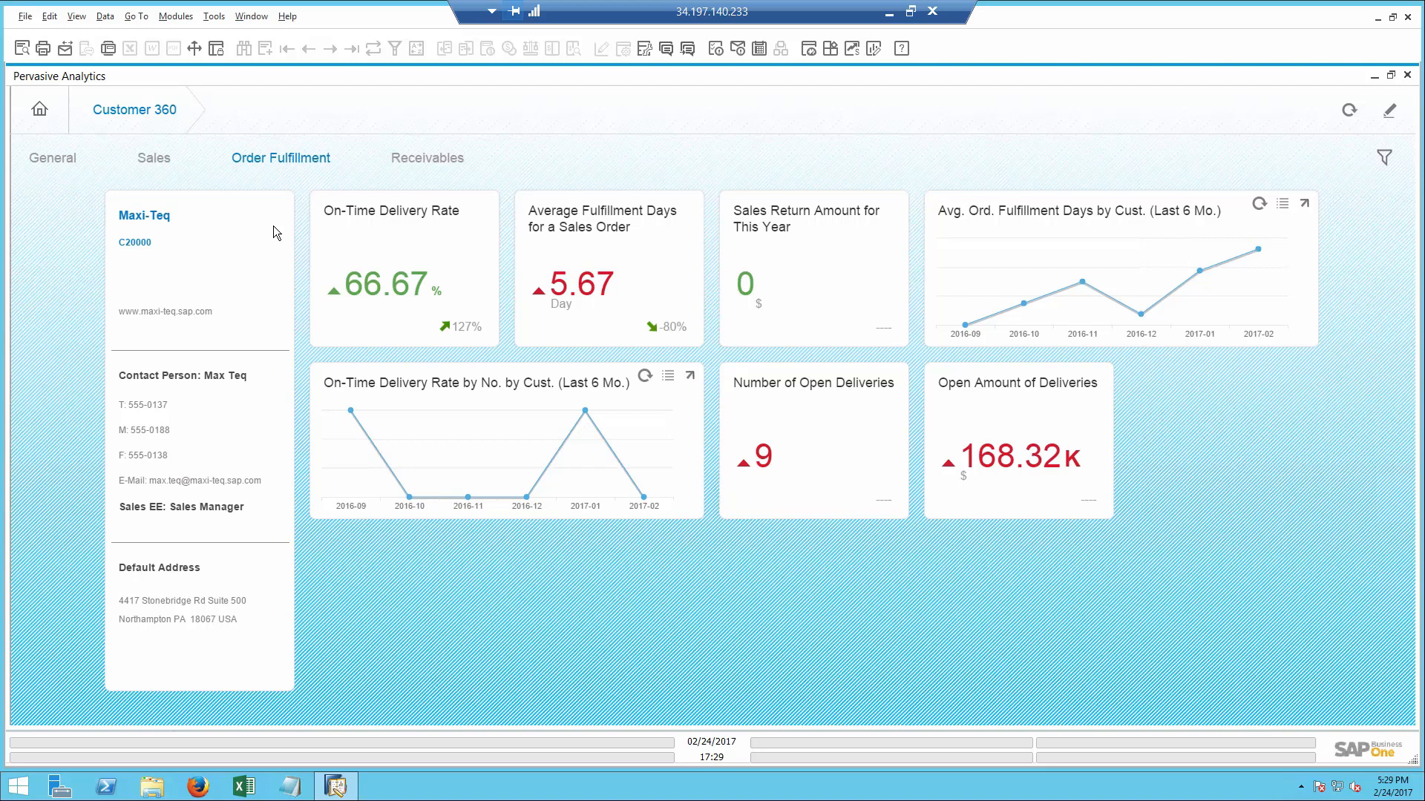
mouse_move(377, 298)
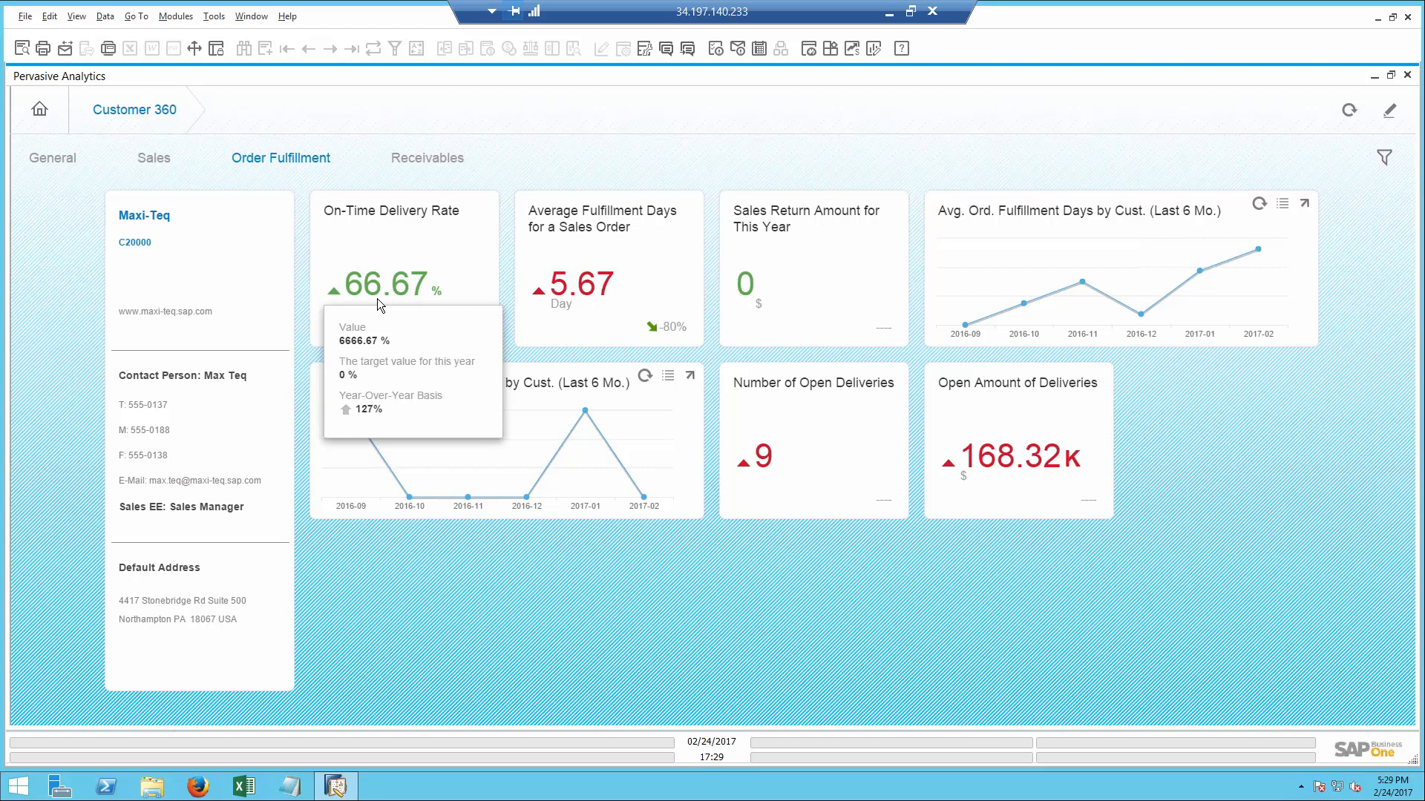
click(416, 159)
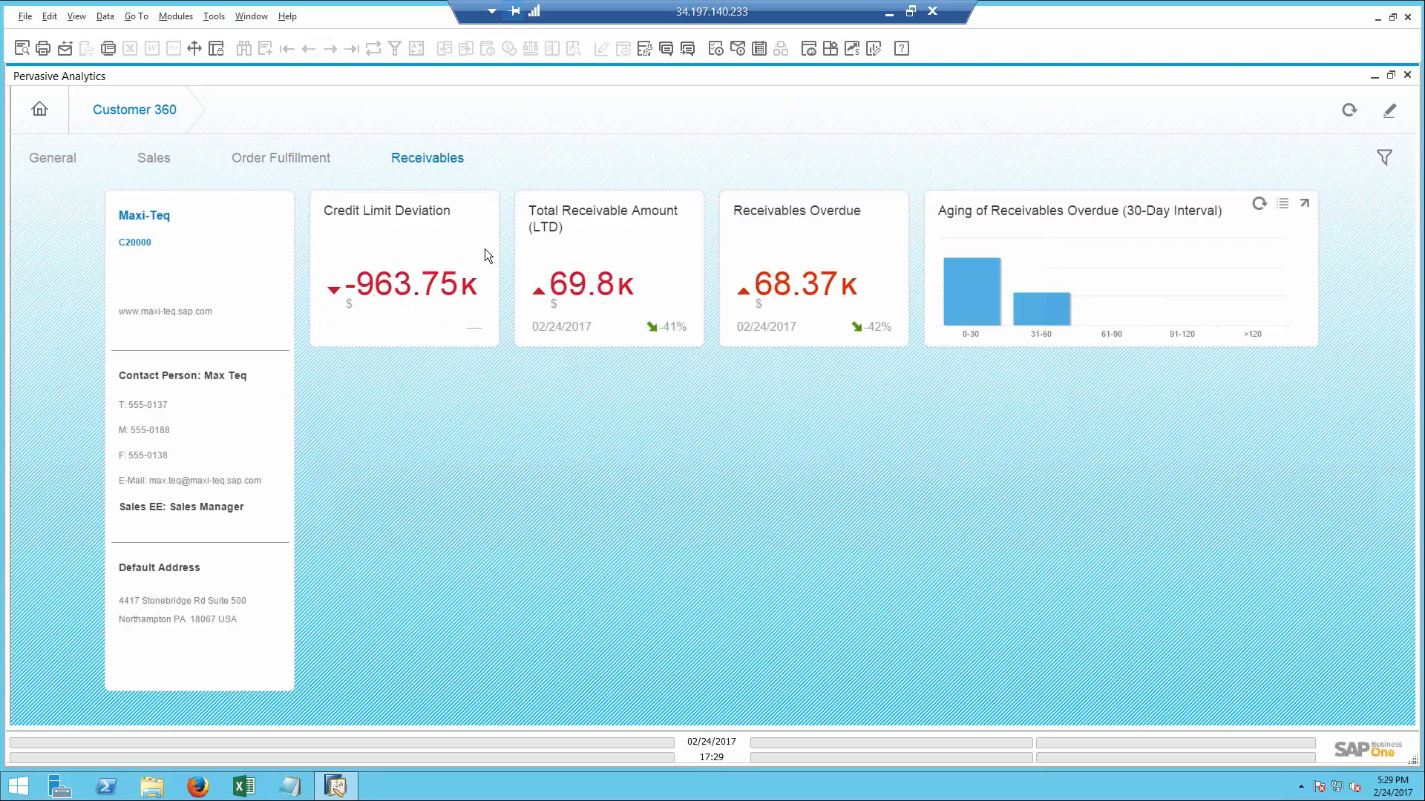
mouse_move(799, 297)
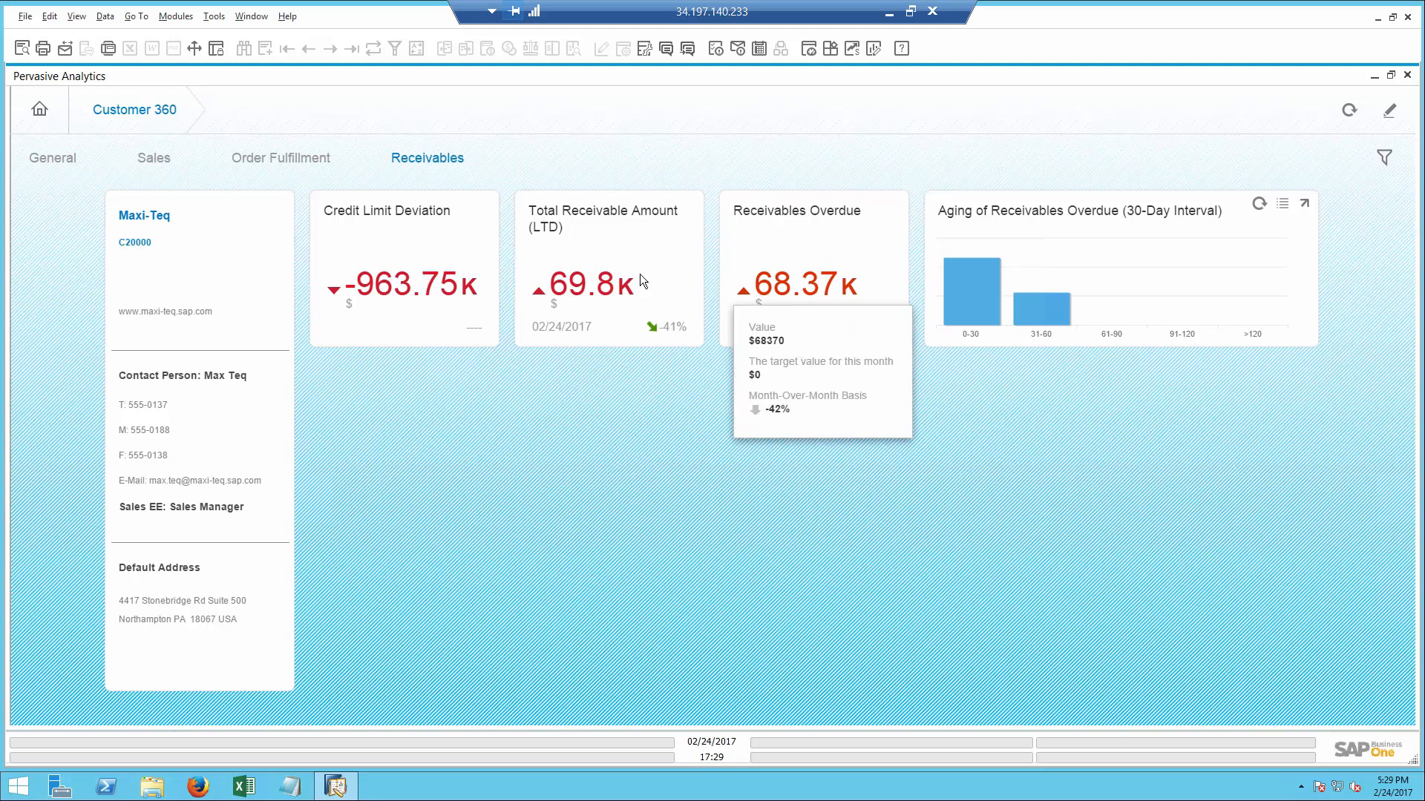
- Open Maxi-Teq's business partner master data and create a new activity for the customer from it
click(140, 224)
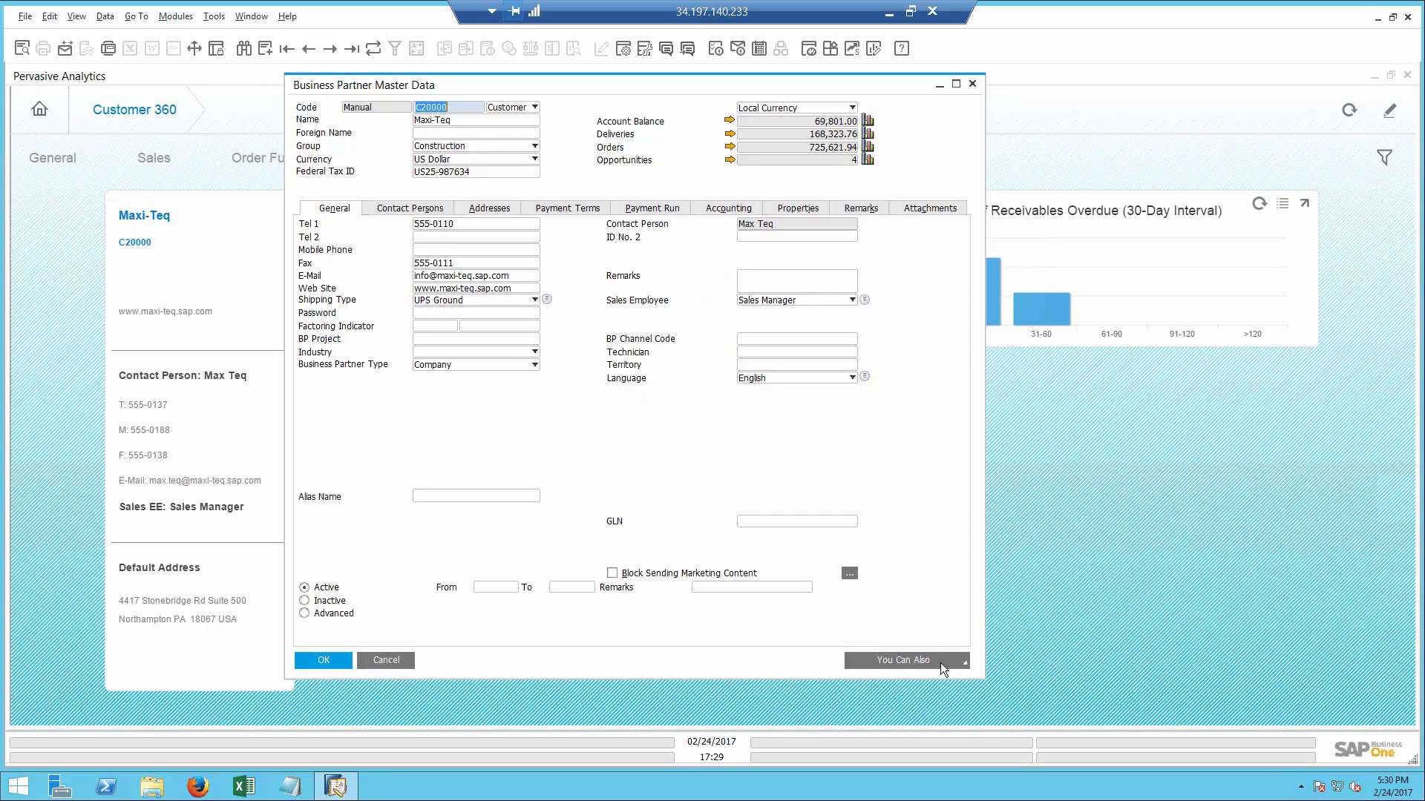
click(941, 662)
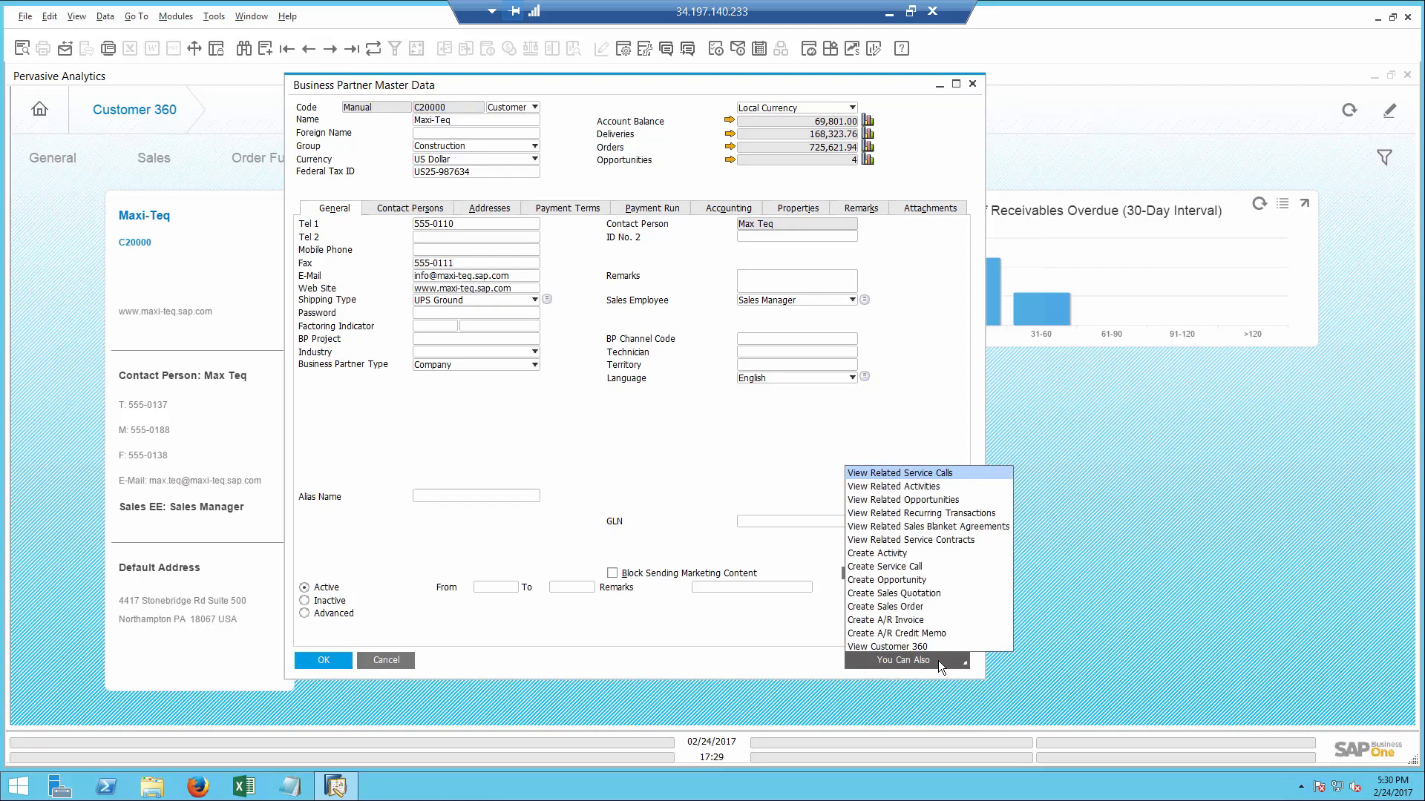
click(901, 555)
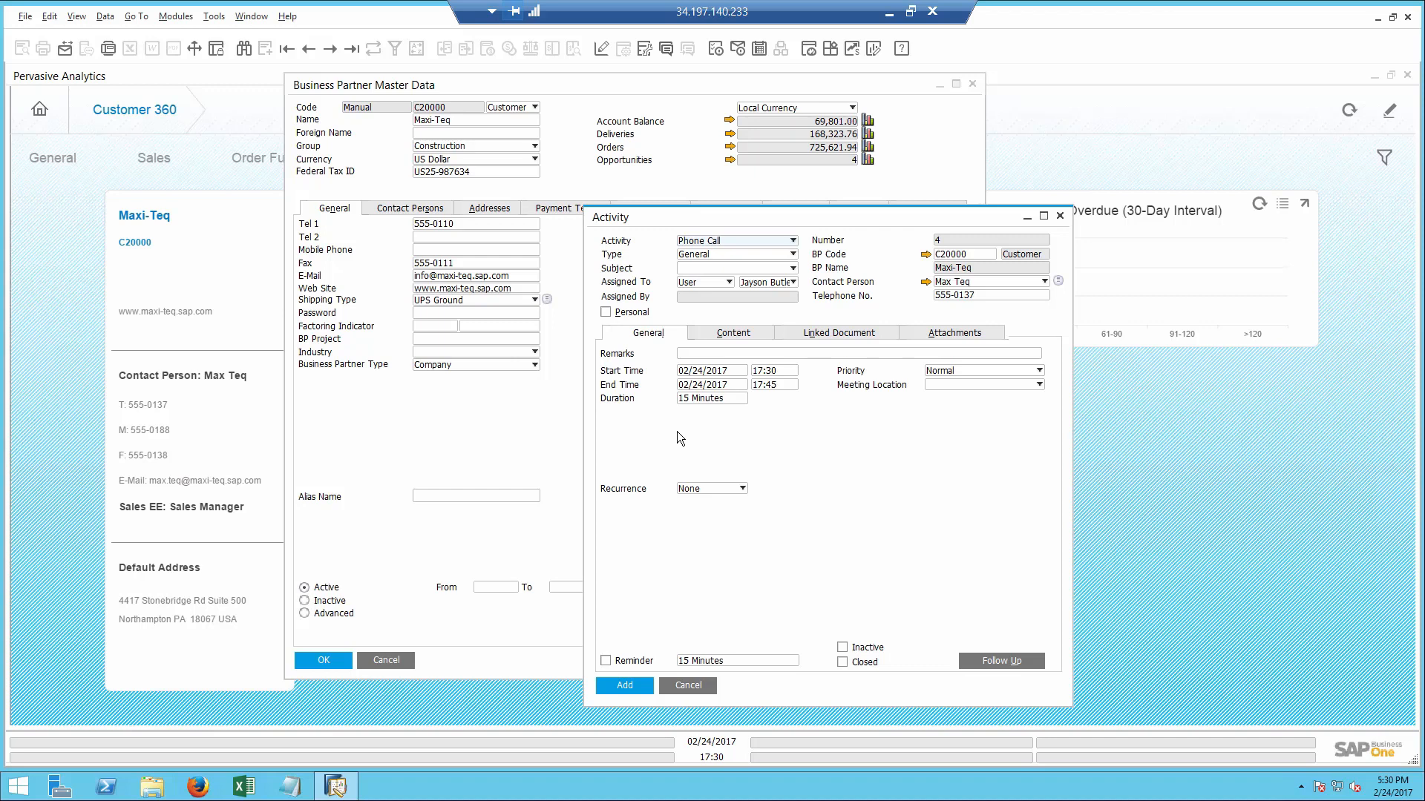
- Set the phone call activity's type to Sales and its subject to Printers
click(711, 241)
click(711, 240)
click(711, 254)
click(713, 276)
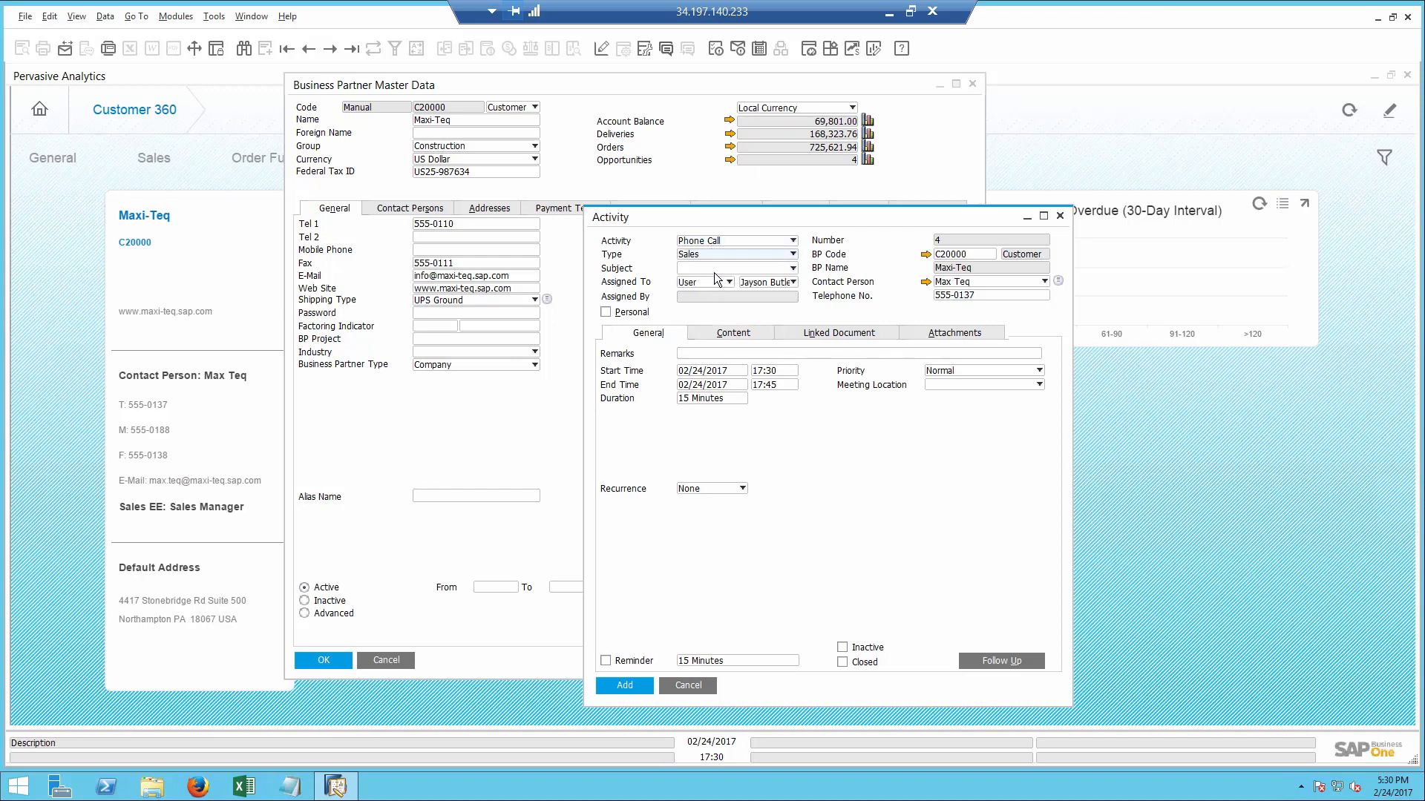
click(714, 271)
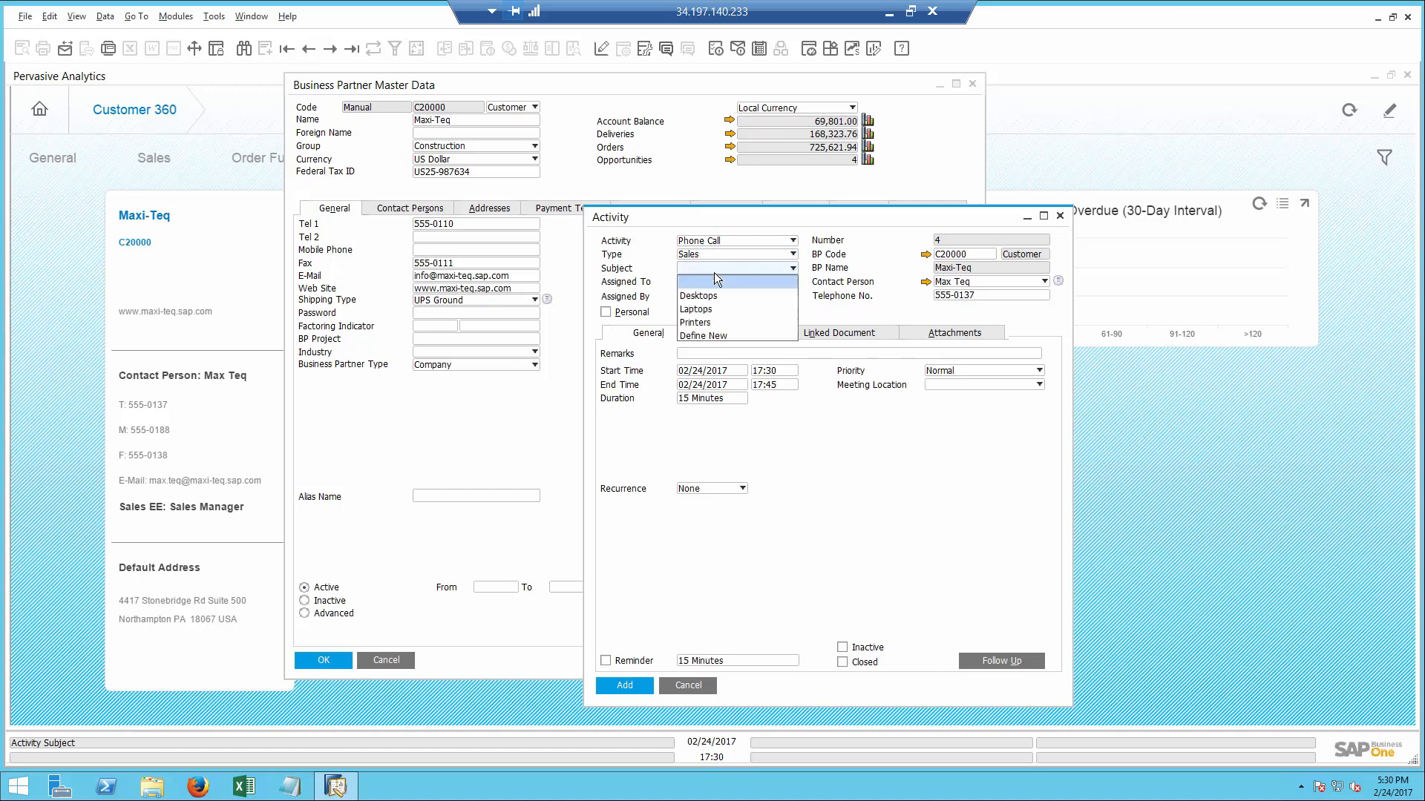
click(698, 322)
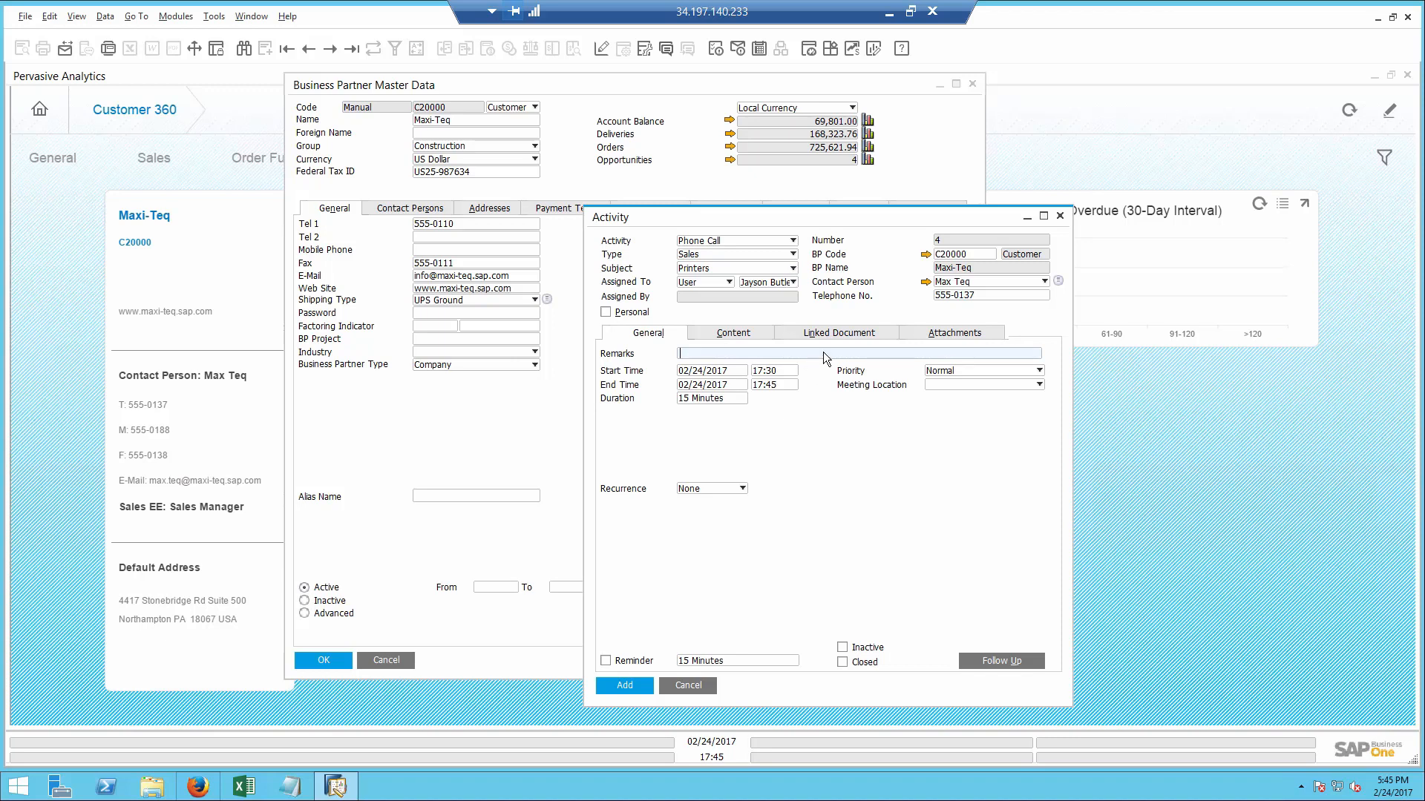
- Set the activity's linked document type to Sales Orders
click(831, 335)
click(798, 379)
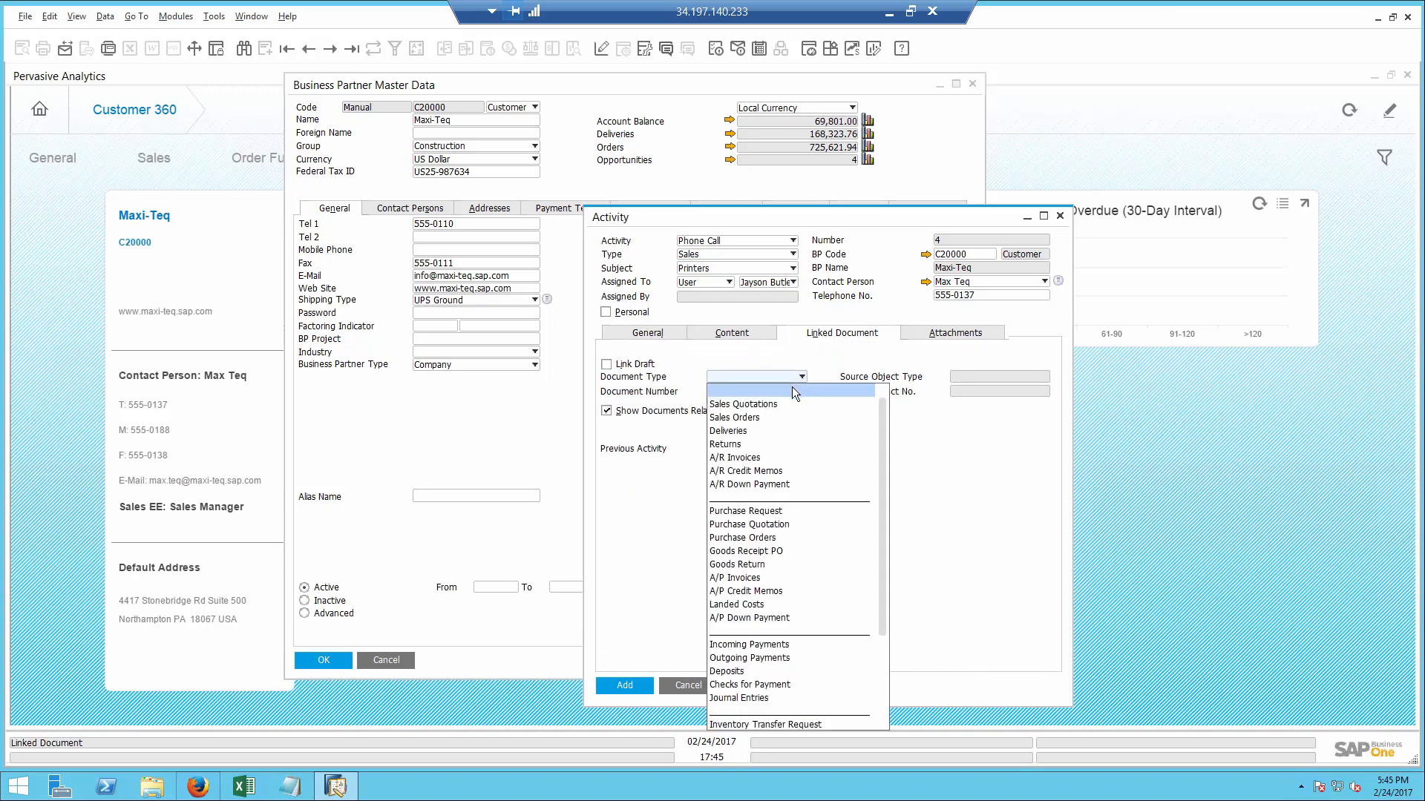
click(766, 417)
- Create a new sales order through the activity's linked document number and display the sales recommendations for this customer
click(761, 392)
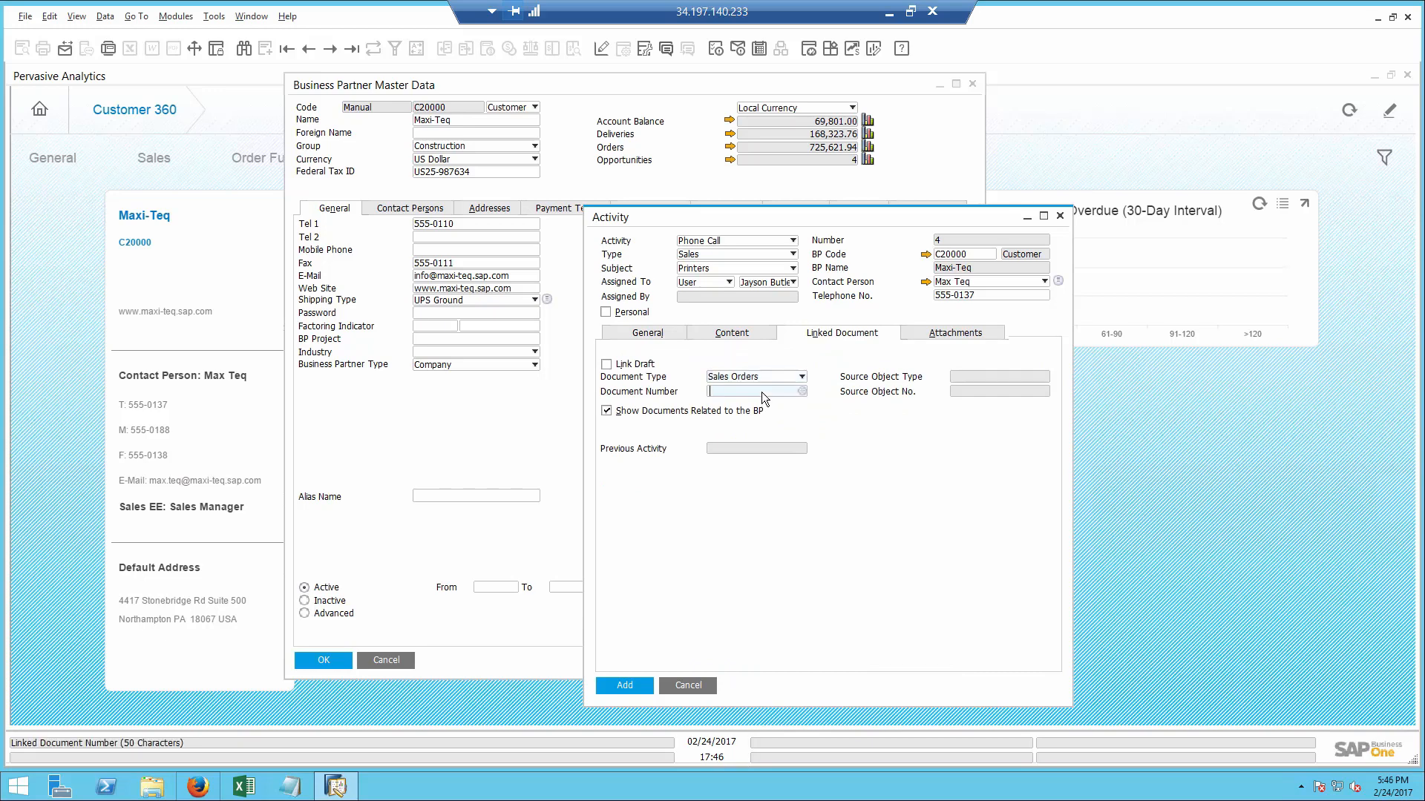
key(Tab)
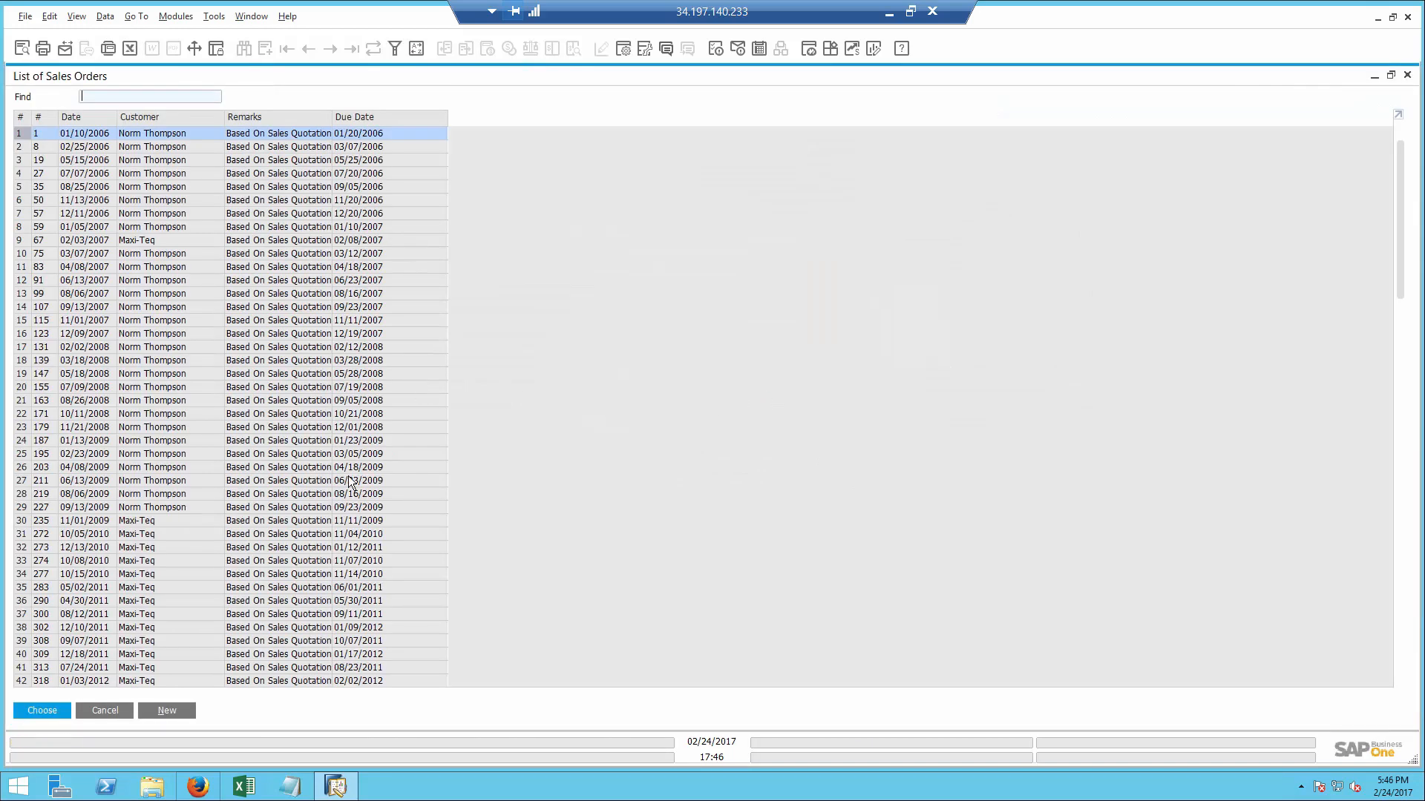
click(167, 711)
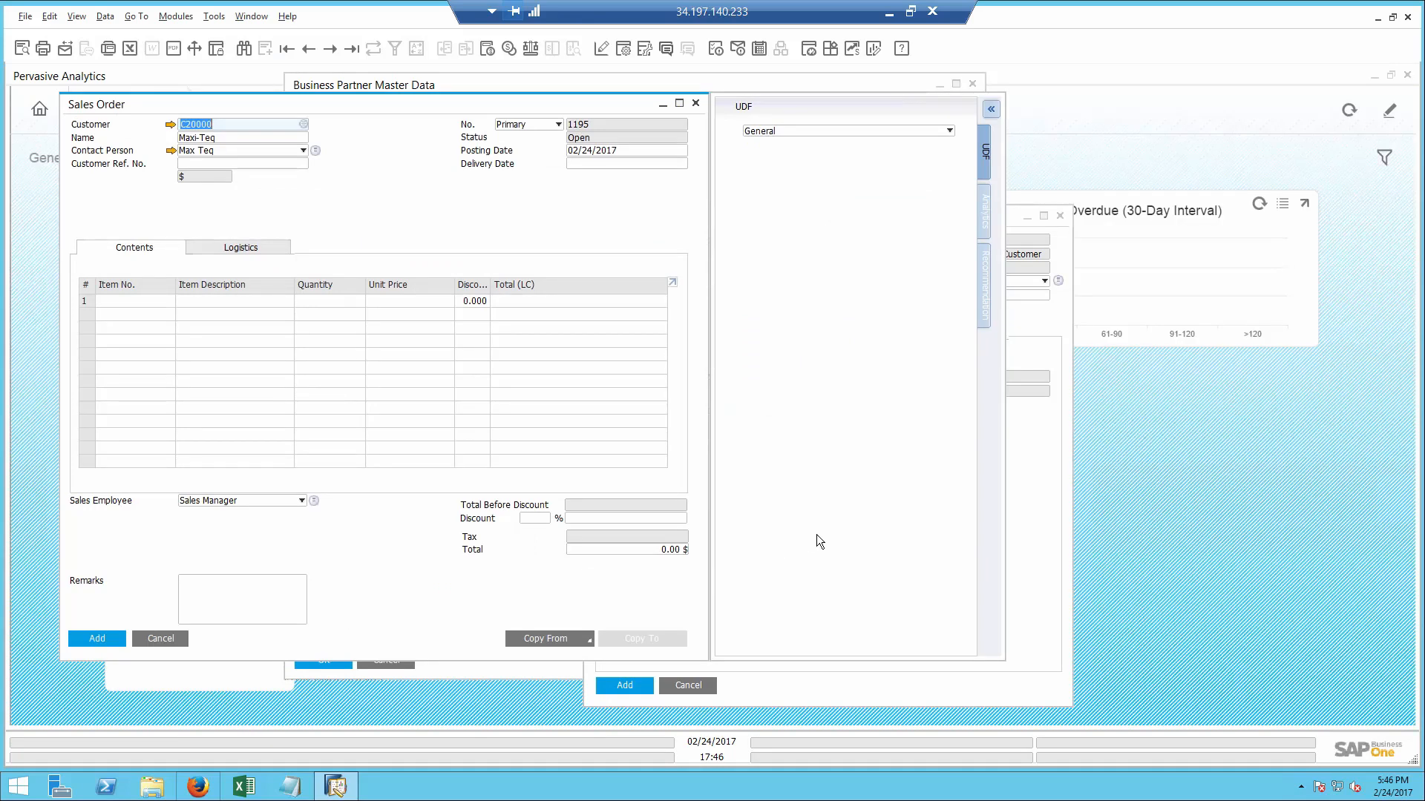
click(982, 302)
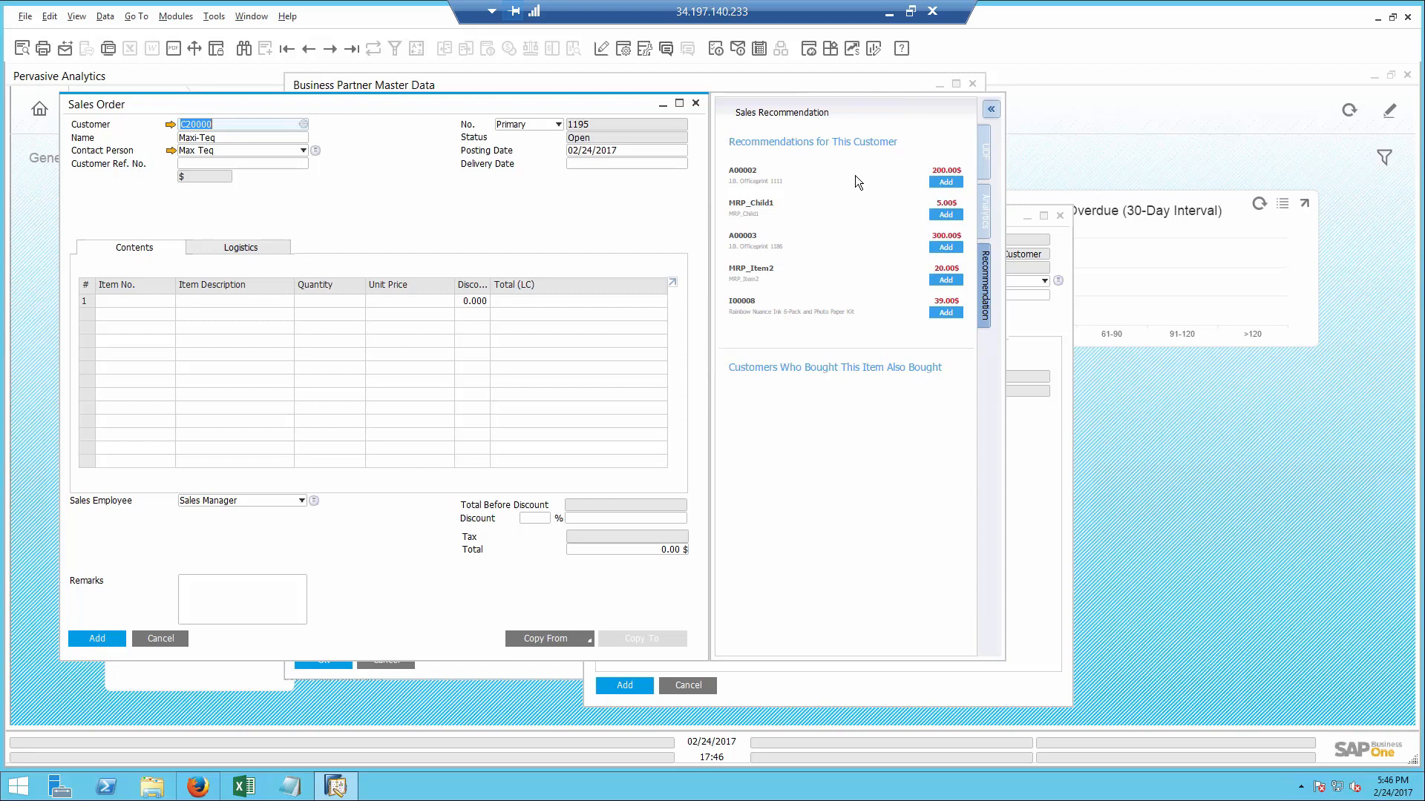
- Add the recommended items J.B. Officeprint 1111, Rainbow Nuance Ink 6-Pack and Quadcore CPU 3.4 GHz to the sales order
click(945, 183)
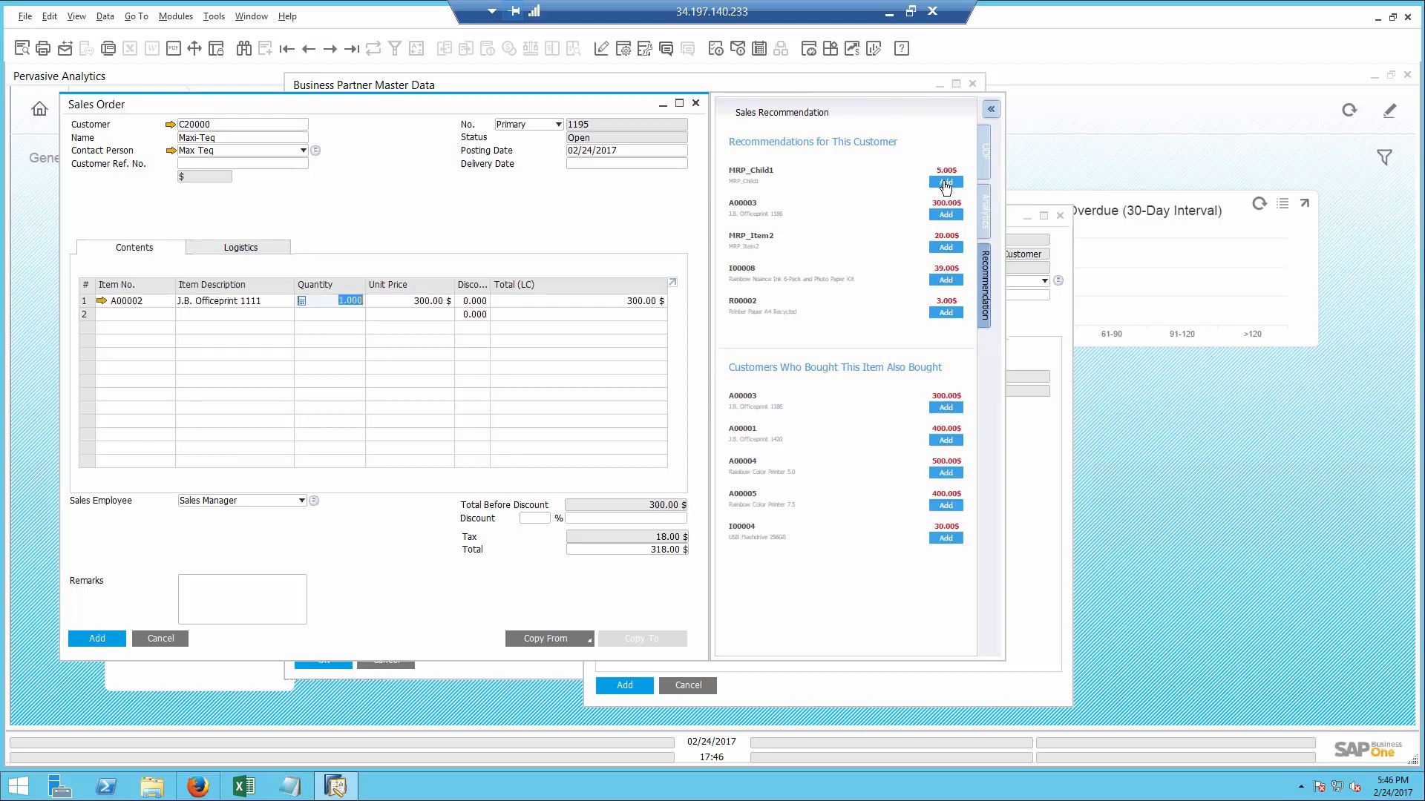
click(946, 282)
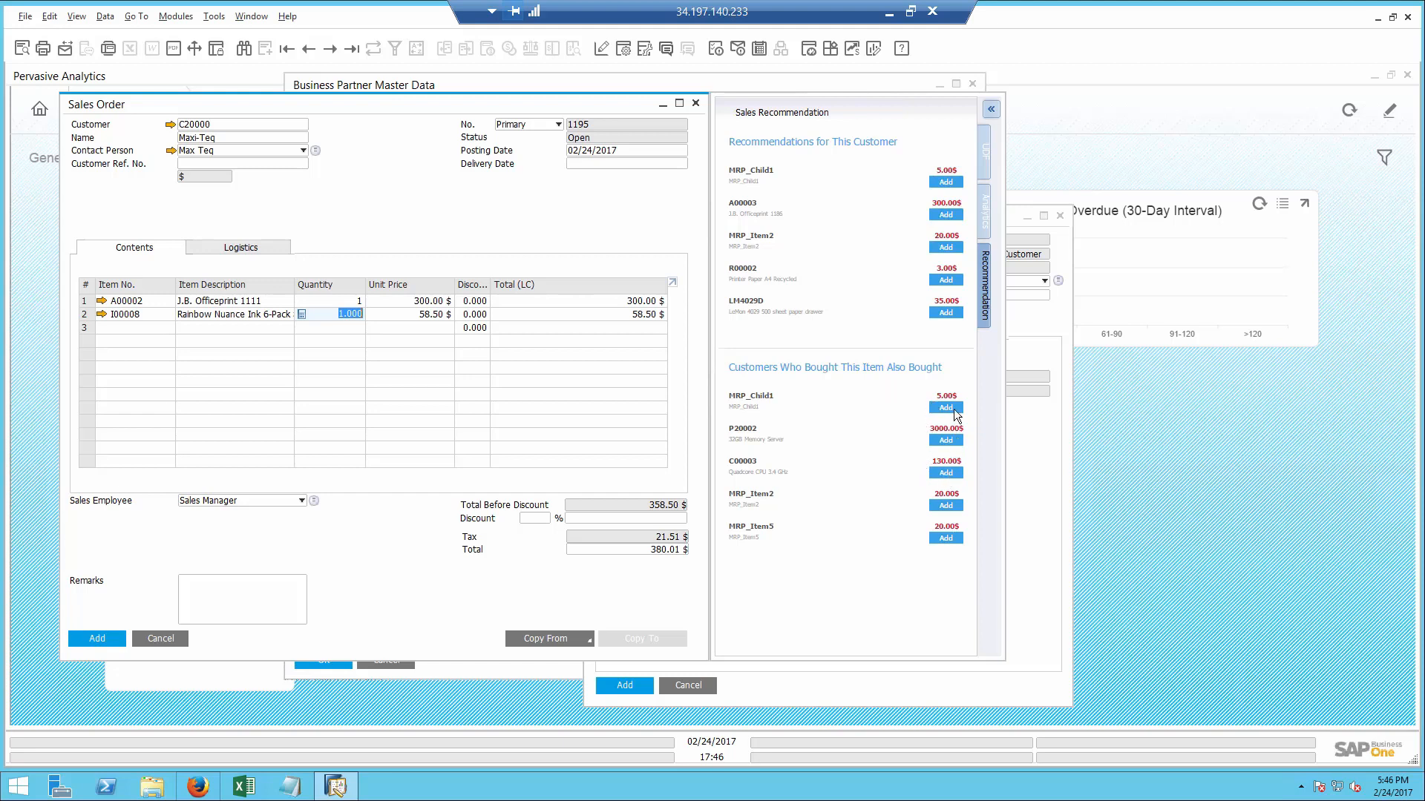
click(946, 474)
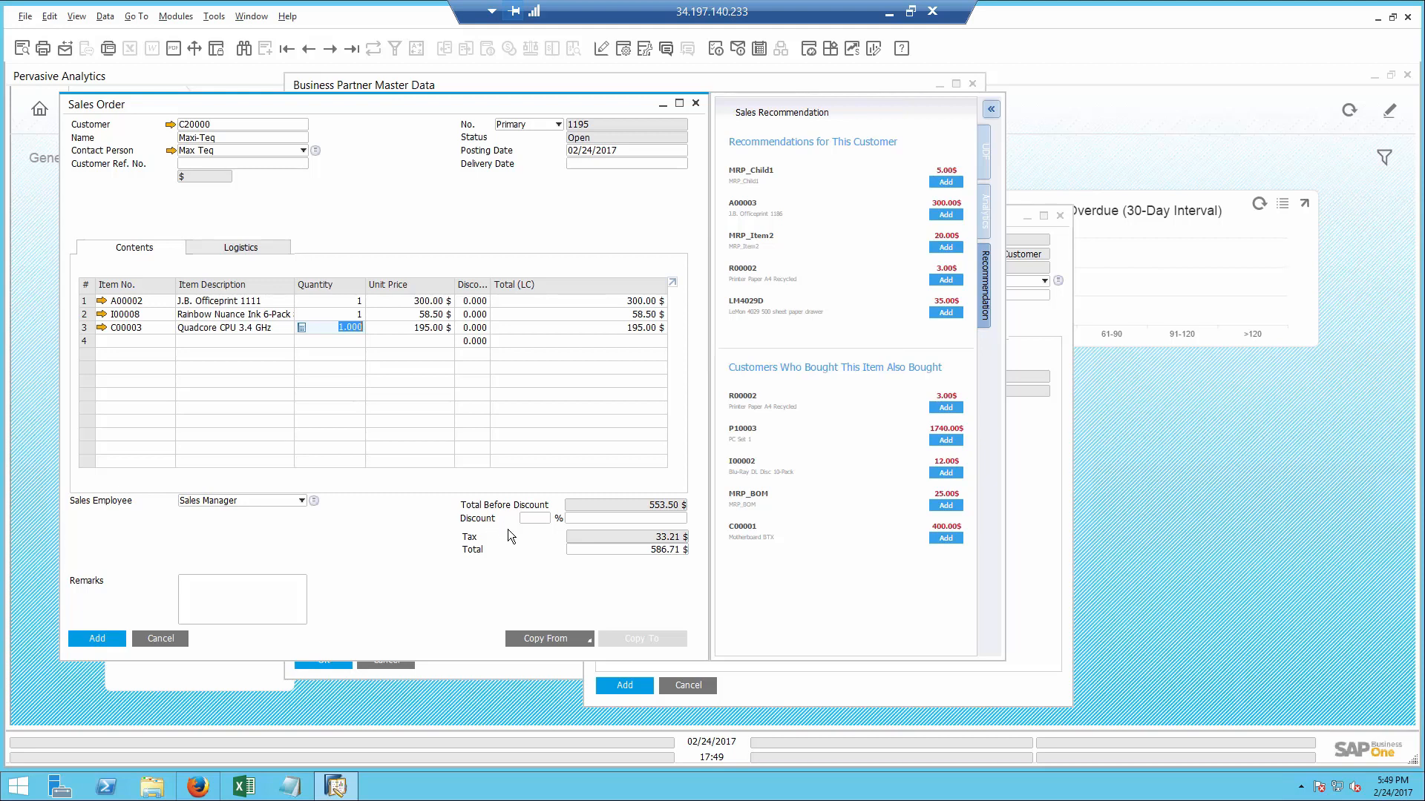
- Set the sales order's delivery date to 02/25/2017
click(604, 163)
text(25)
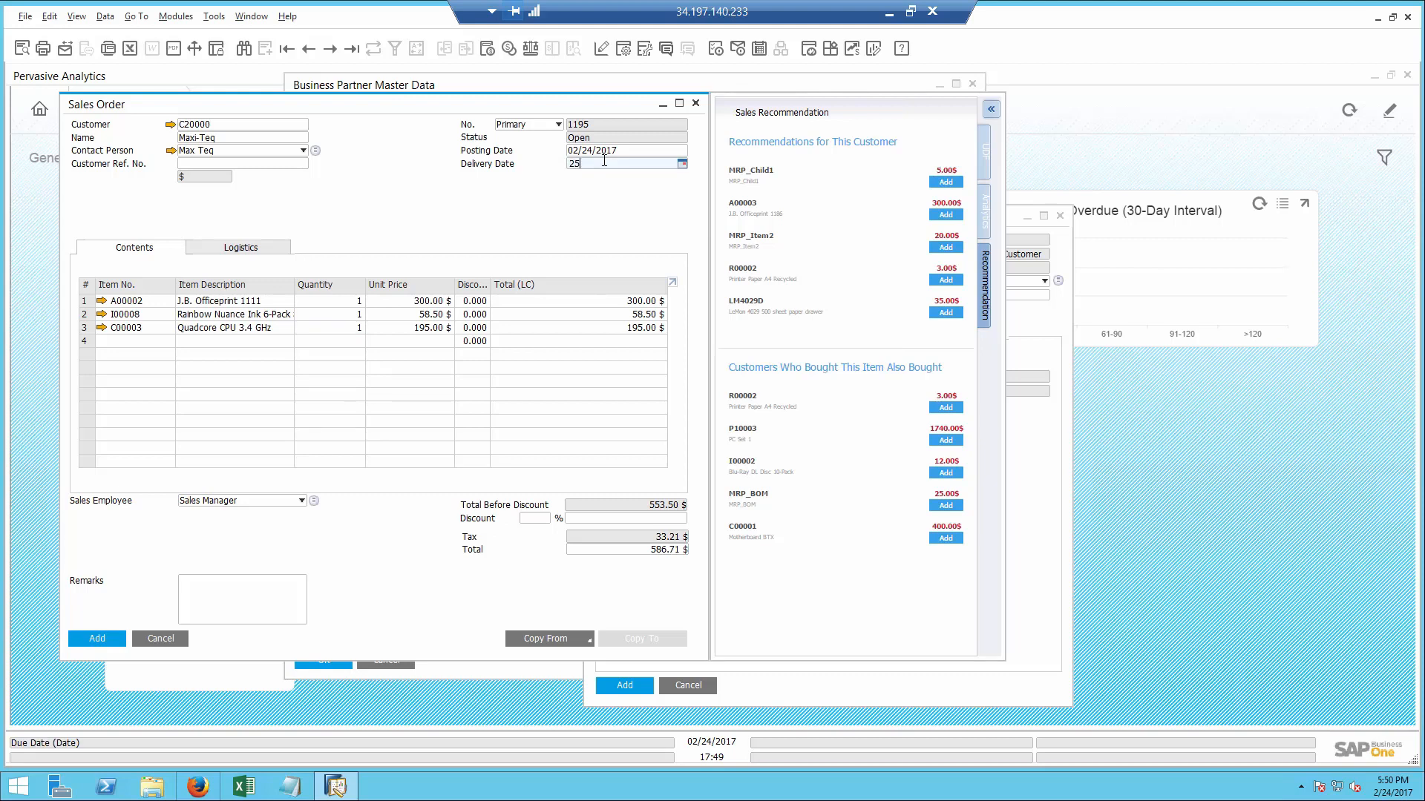
key(Tab)
- Add Printer Ink as the fourth item with a quantity of 3 and confirm its proposed delivery schedule
click(277, 343)
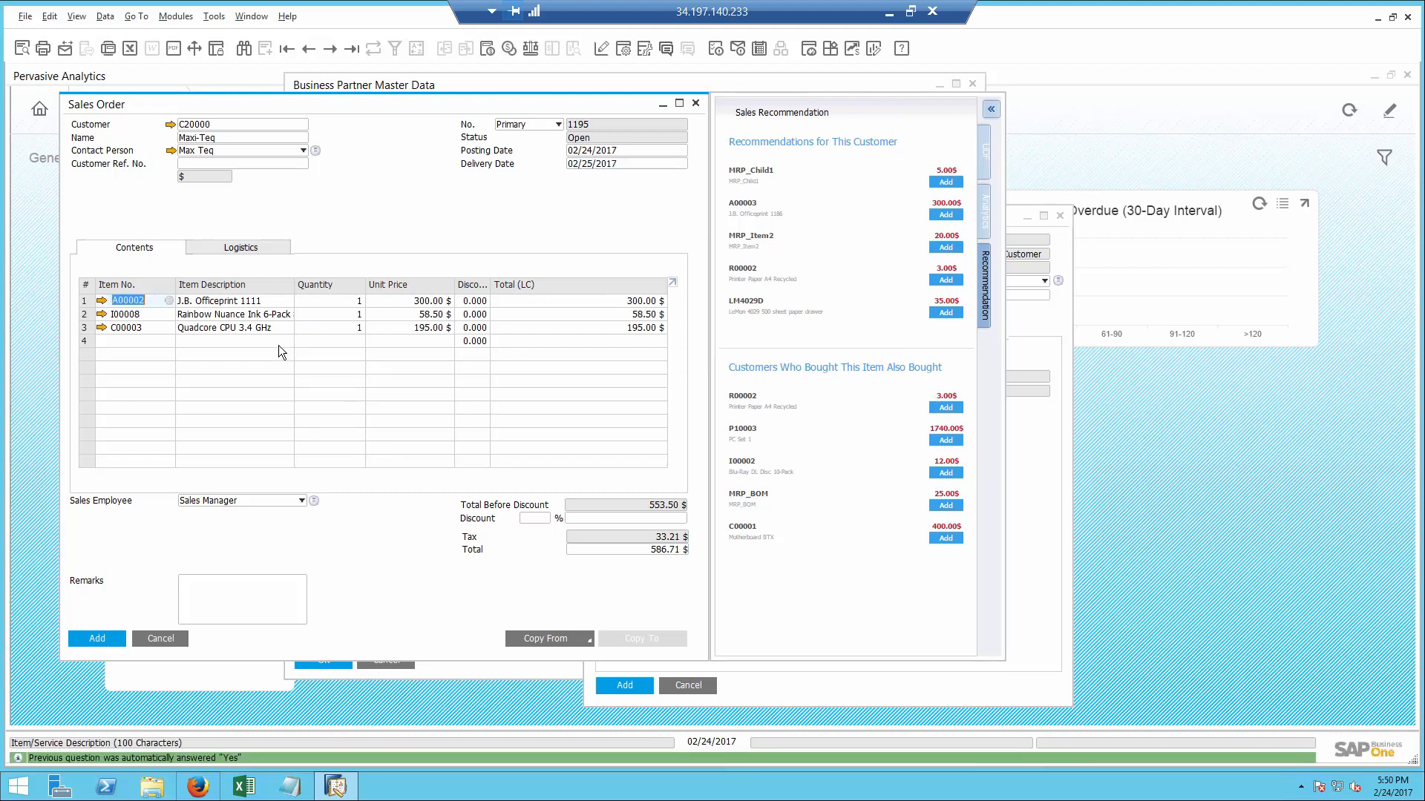
text(ink)
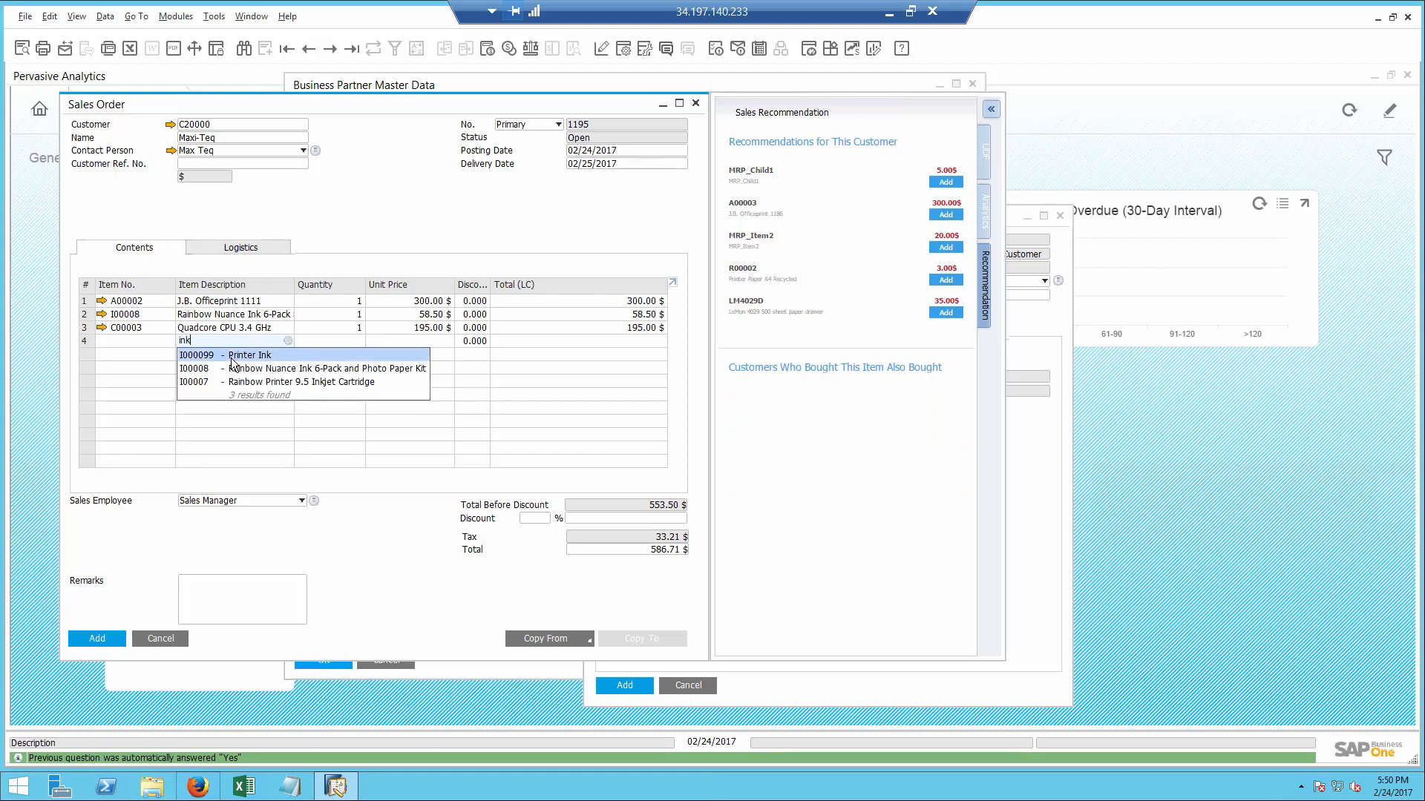
click(279, 353)
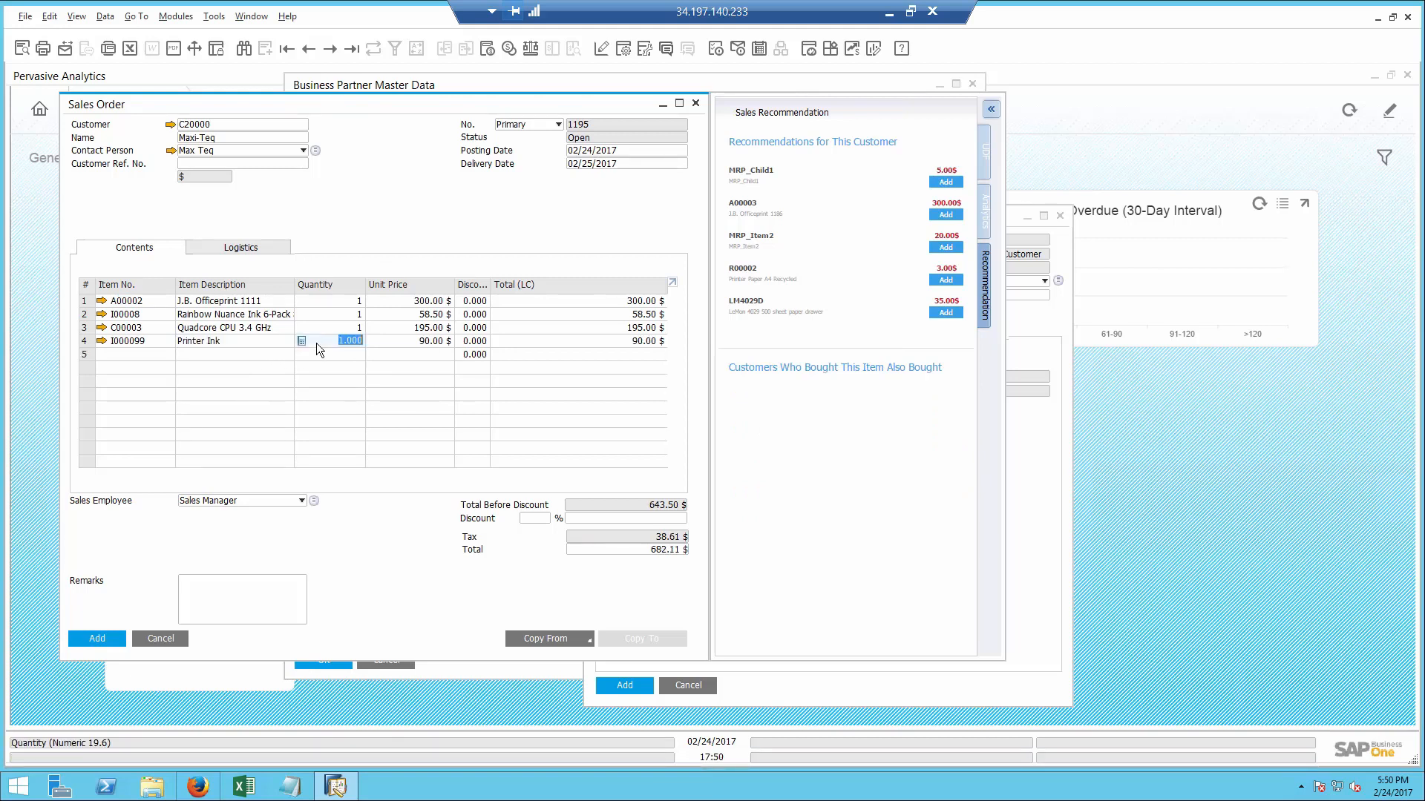
key(Tab)
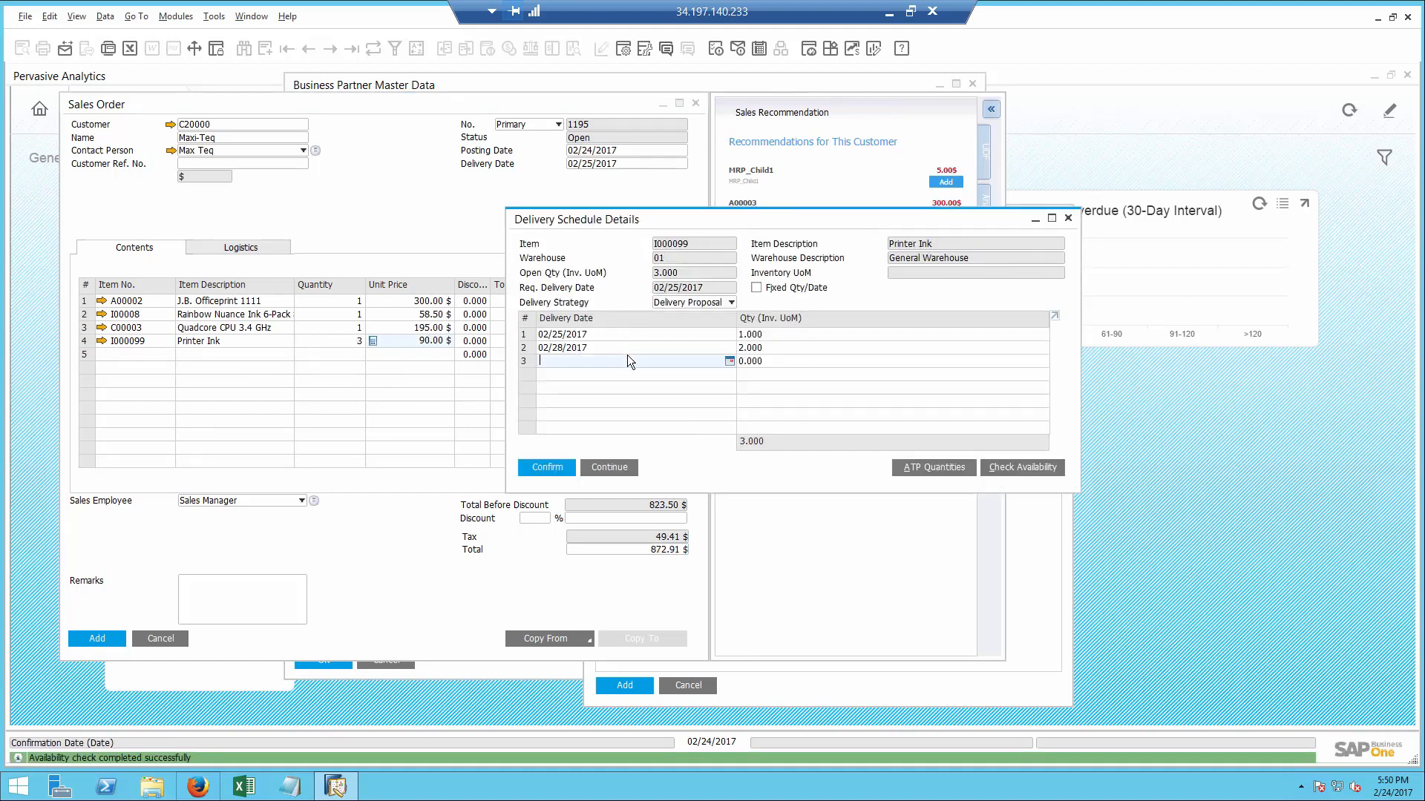
click(547, 466)
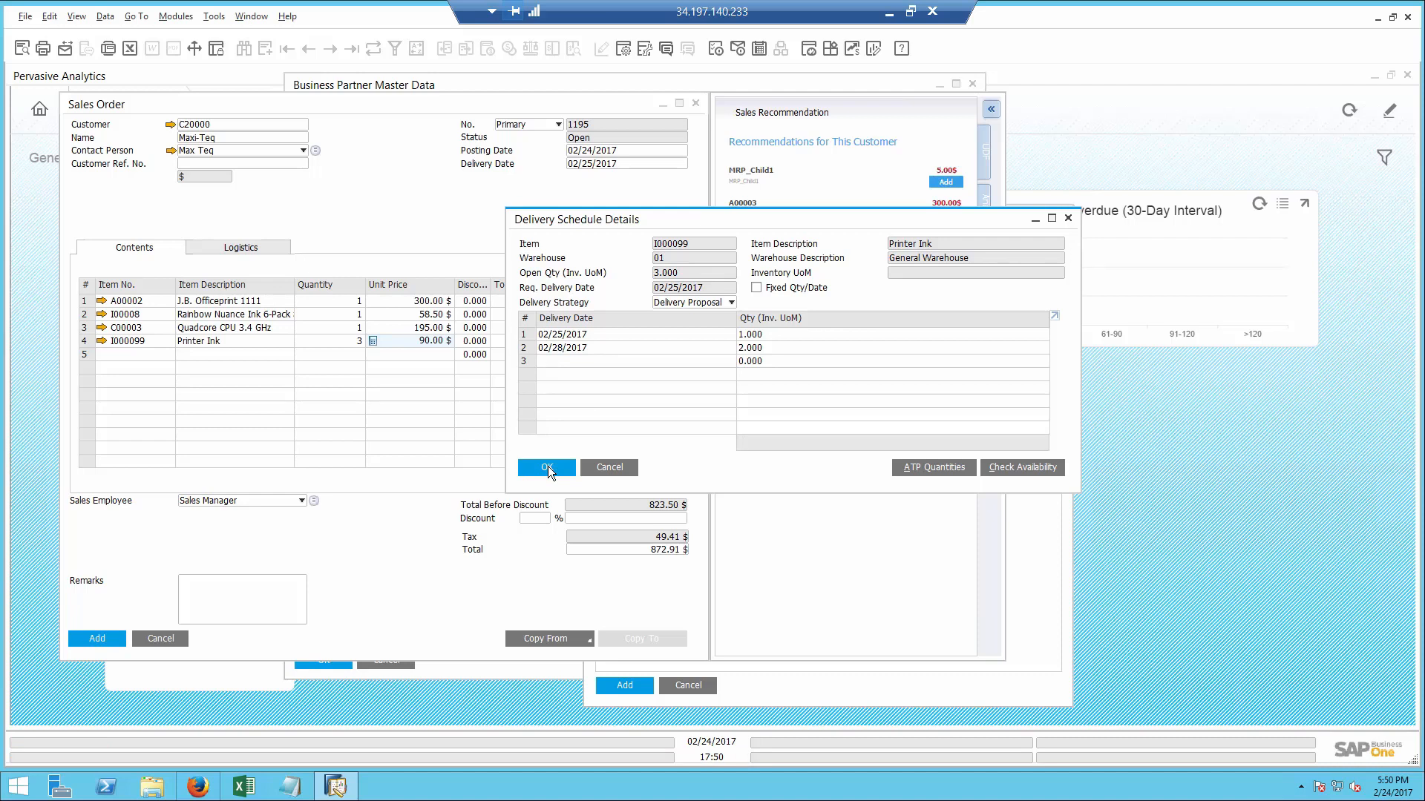
click(548, 470)
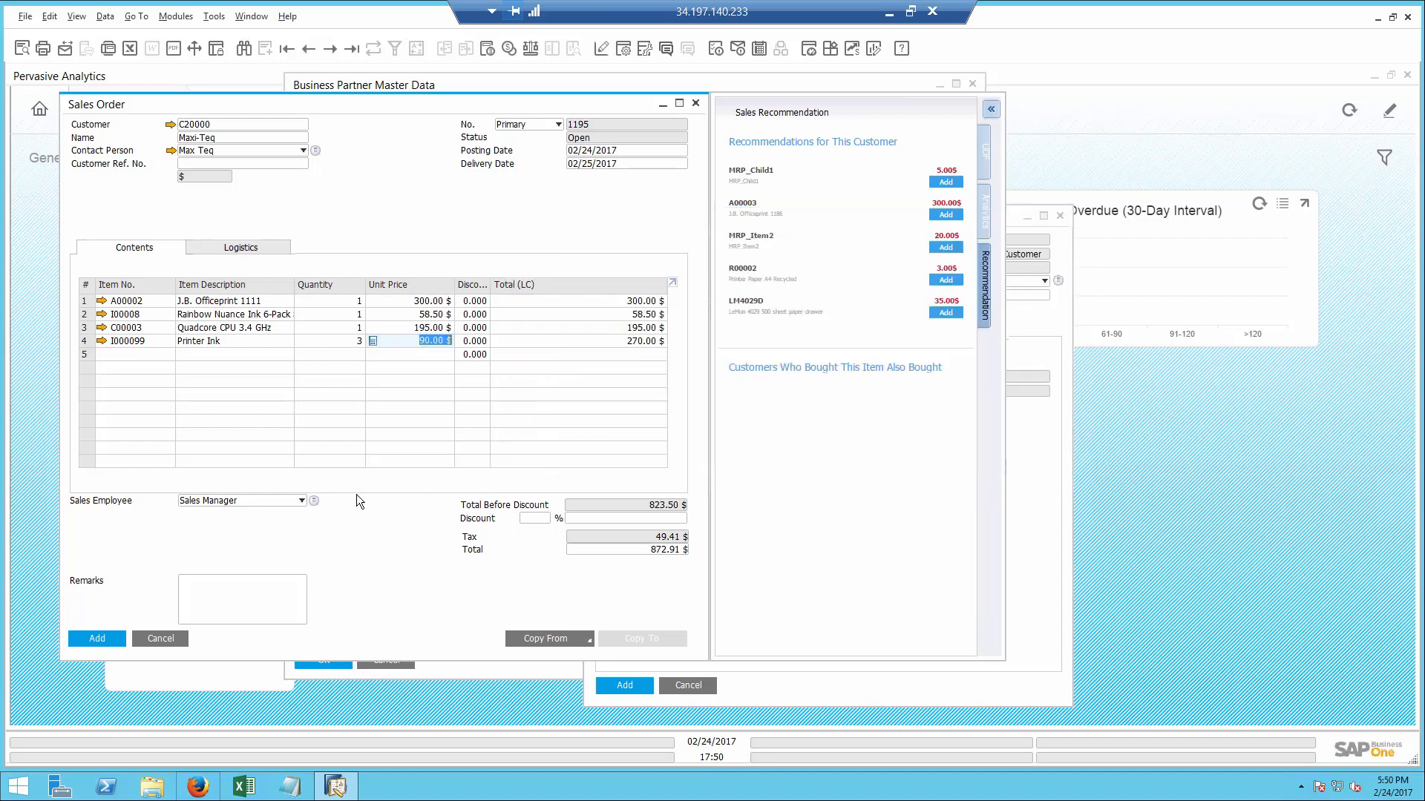
- Add the sales order, and close the activity without saving along with Maxi-Teq's master data and the Customer 360 dashboard
click(86, 637)
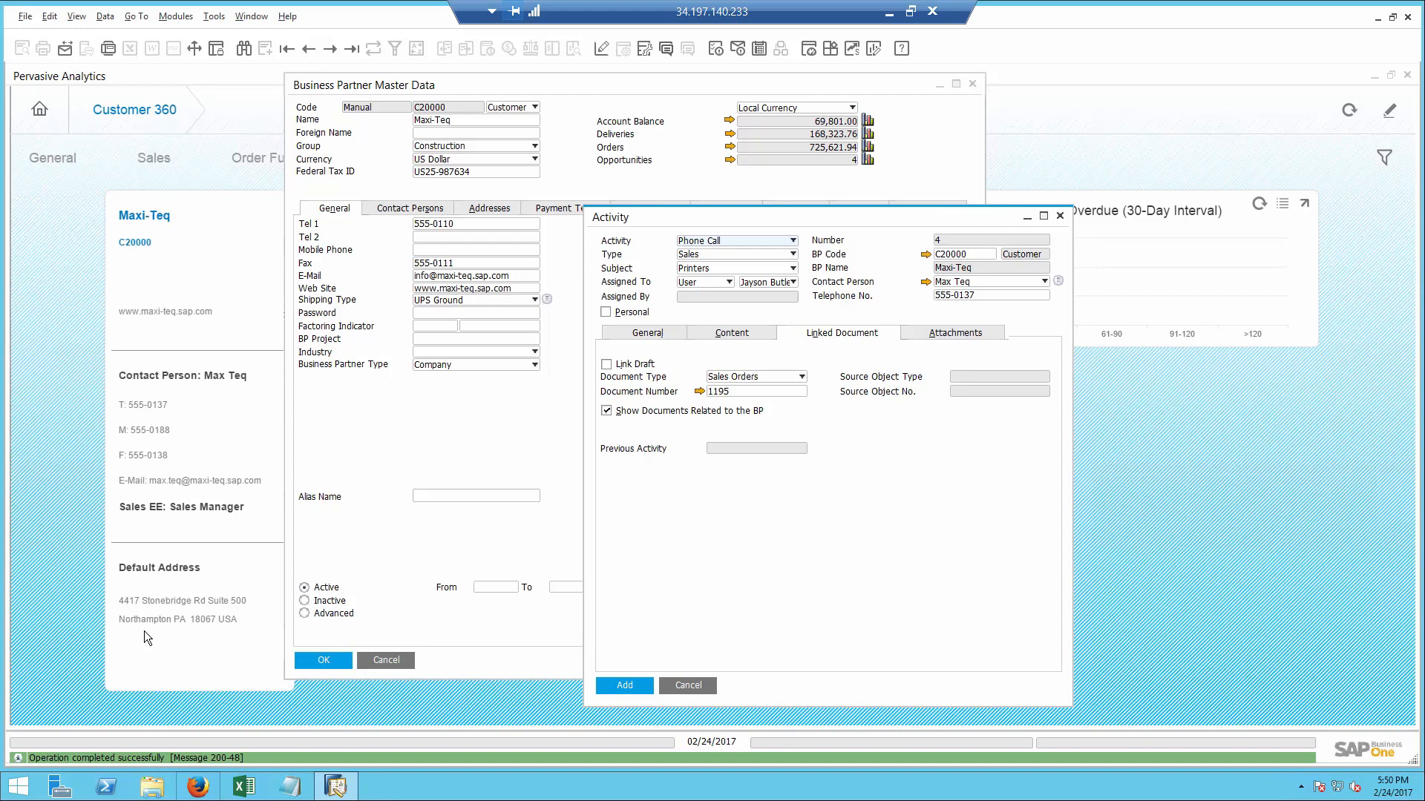
click(692, 686)
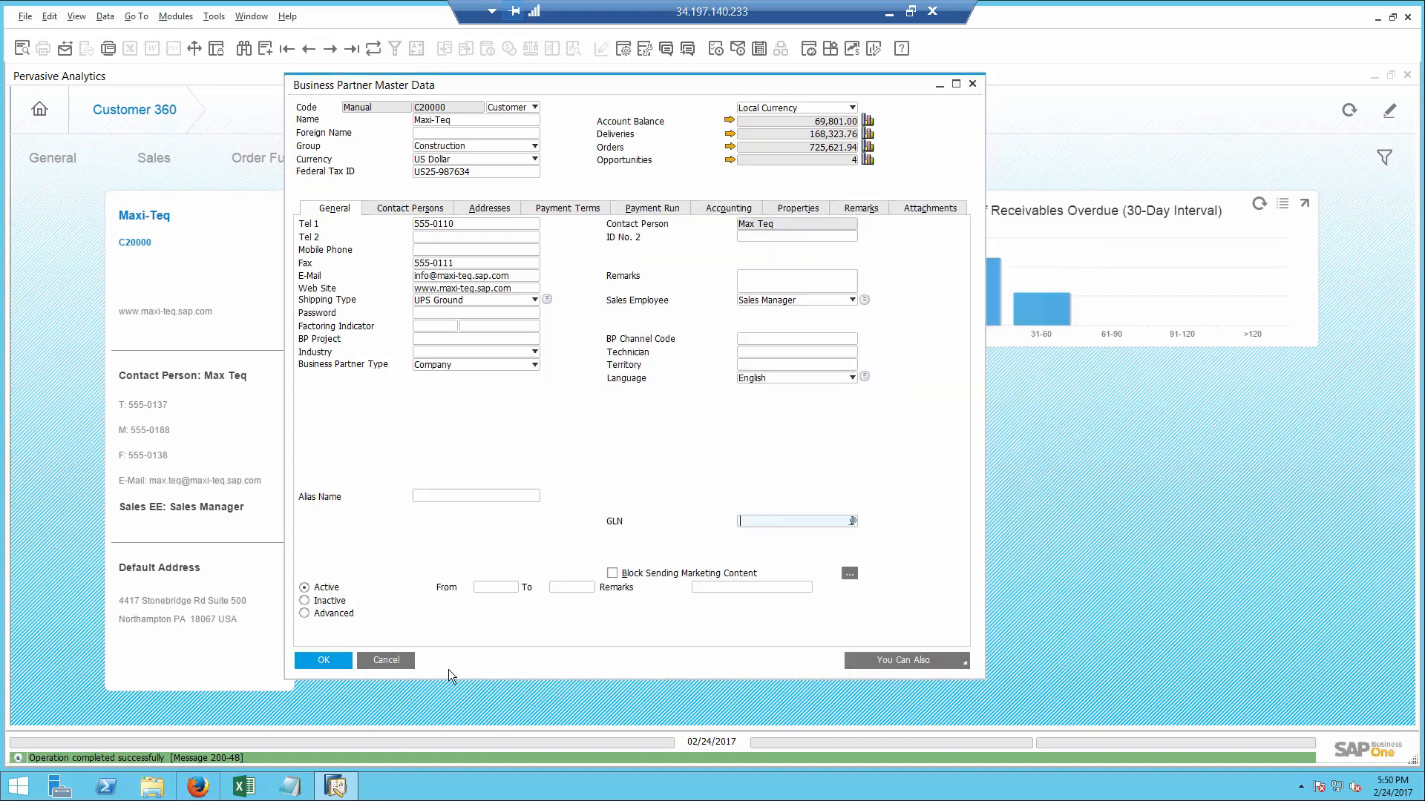
click(392, 662)
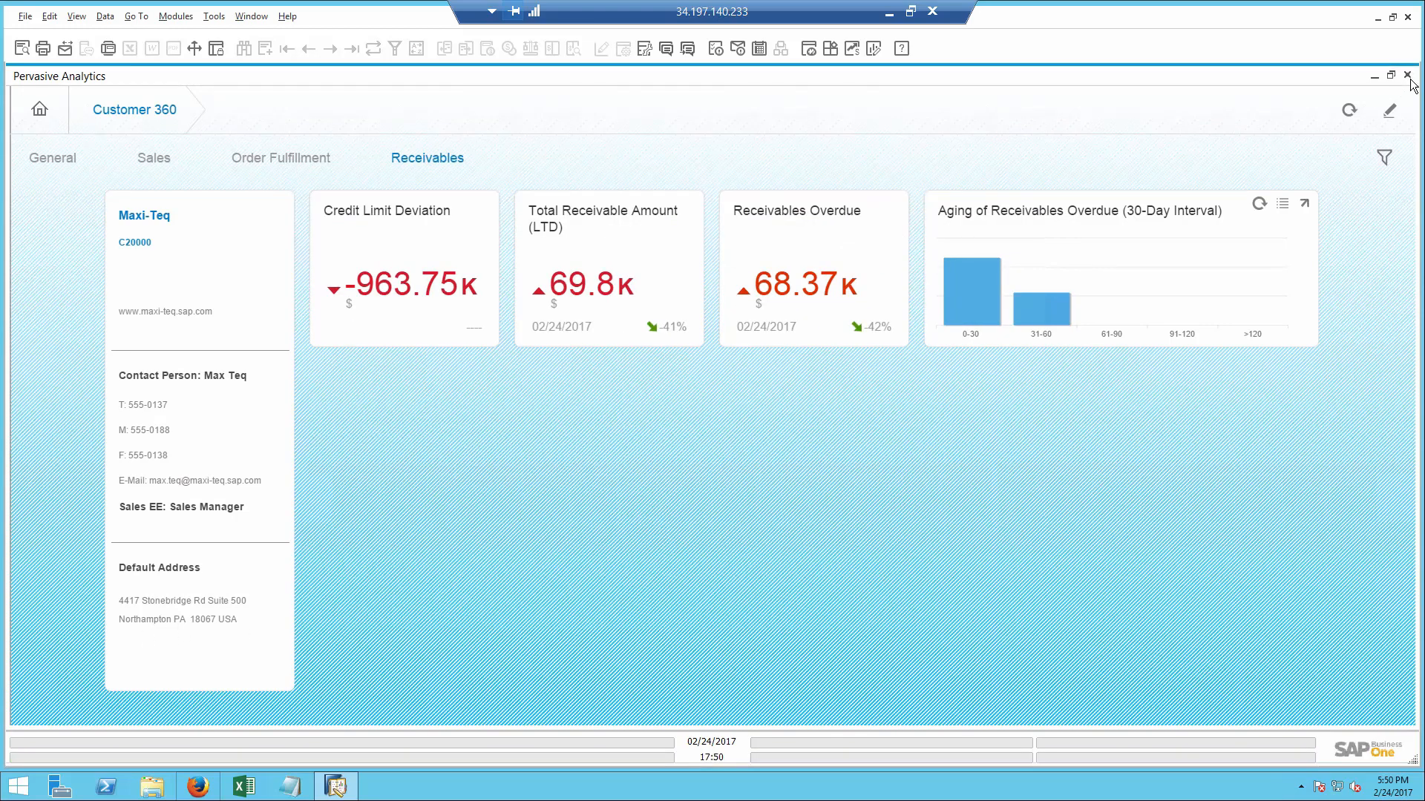
click(1407, 75)
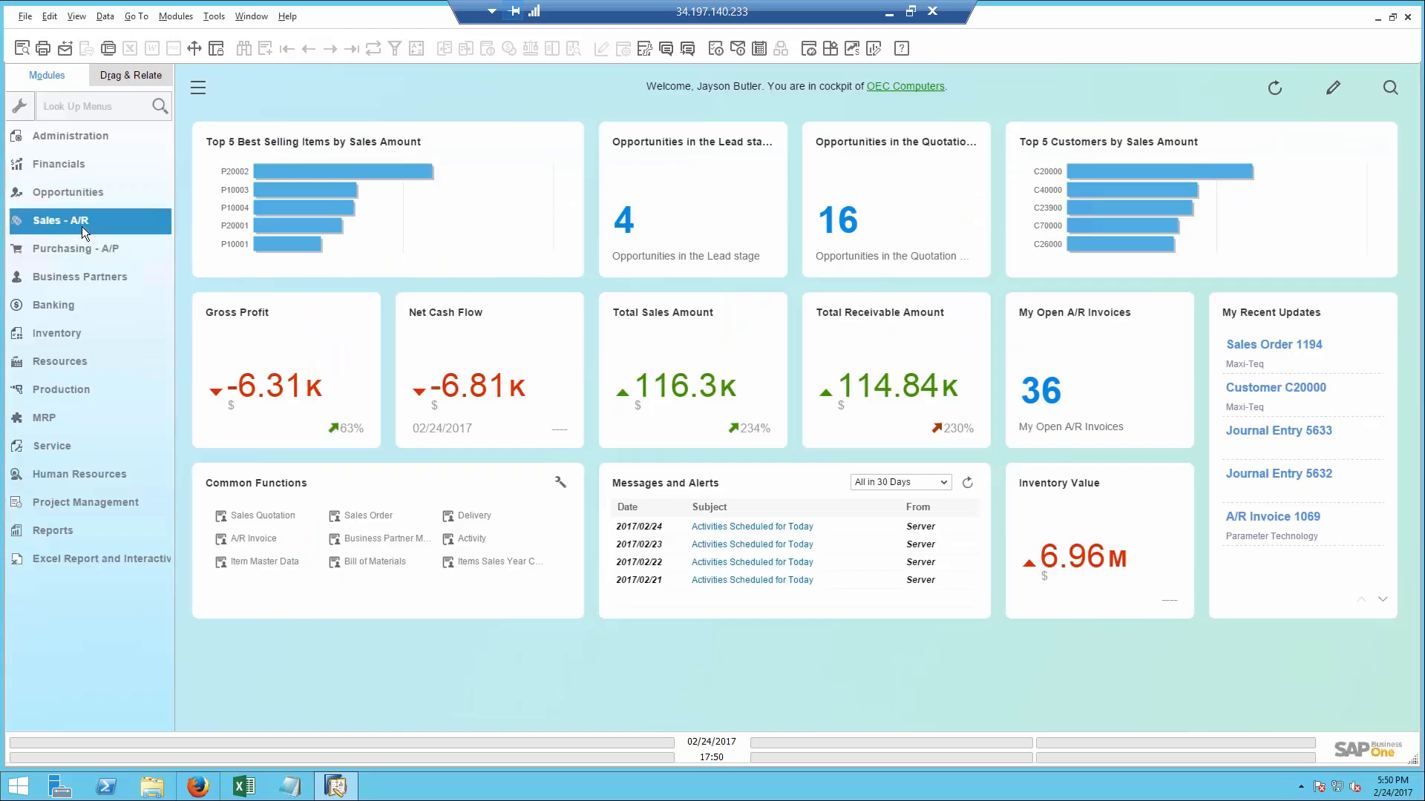
- Open the sales order form and browse back to the order just added for Maxi-Teq
click(82, 222)
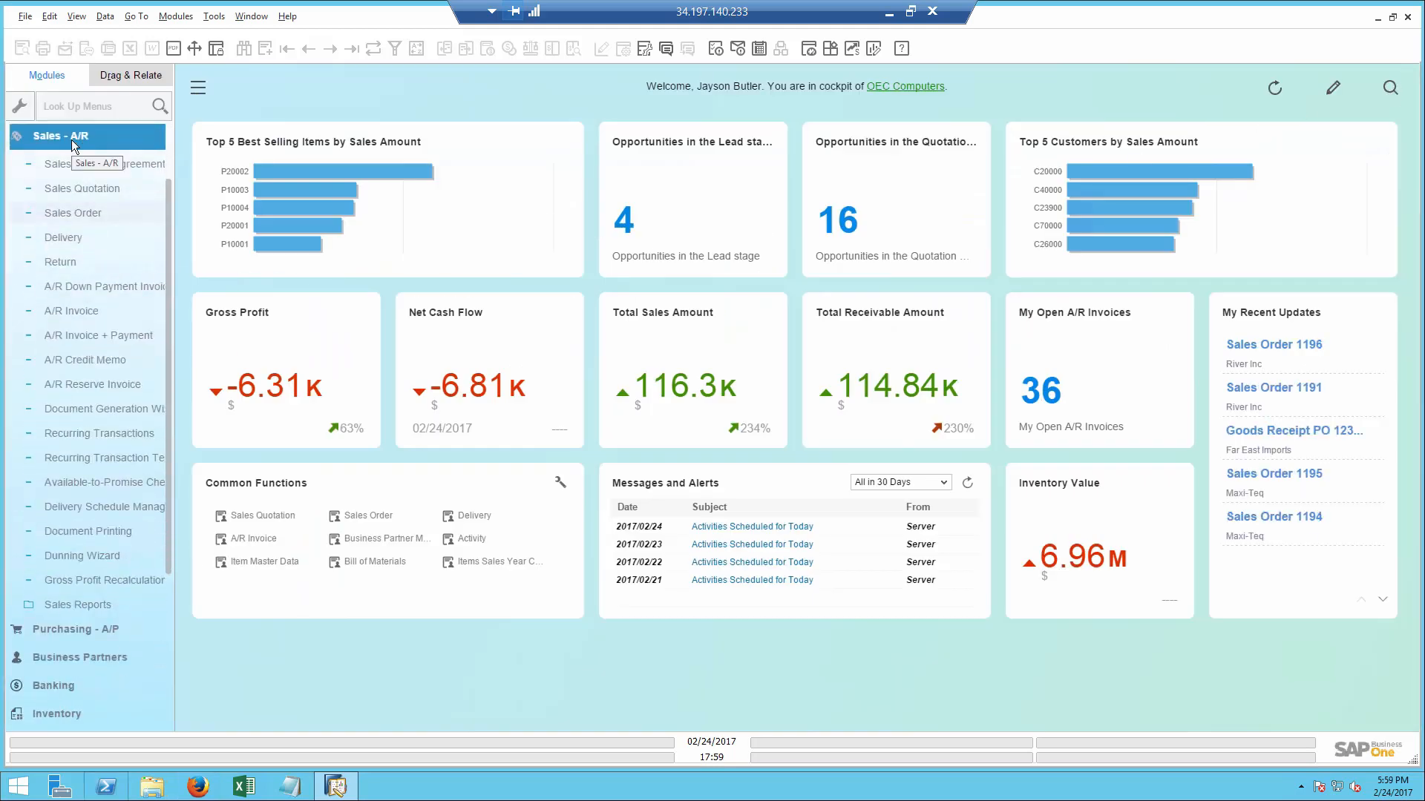
click(78, 215)
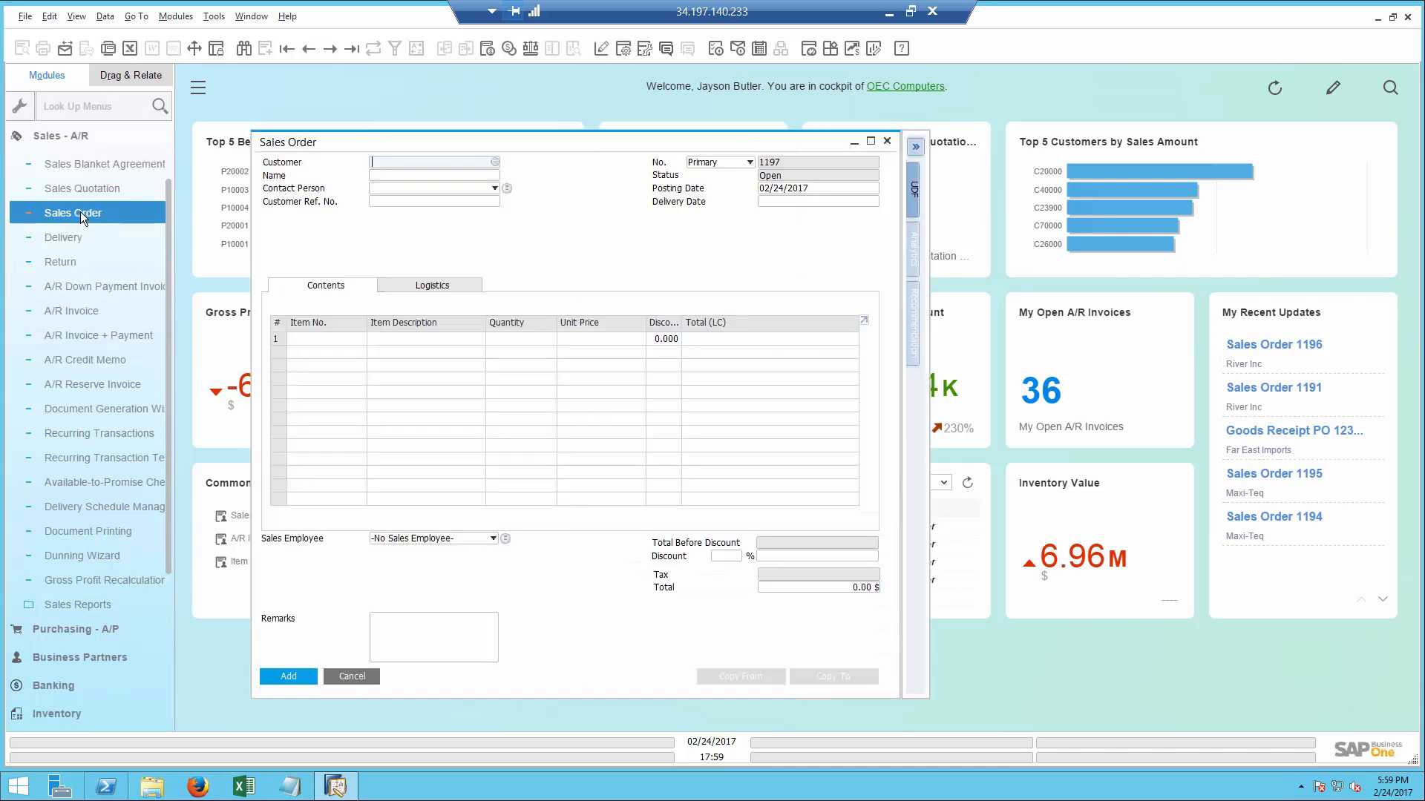
click(309, 58)
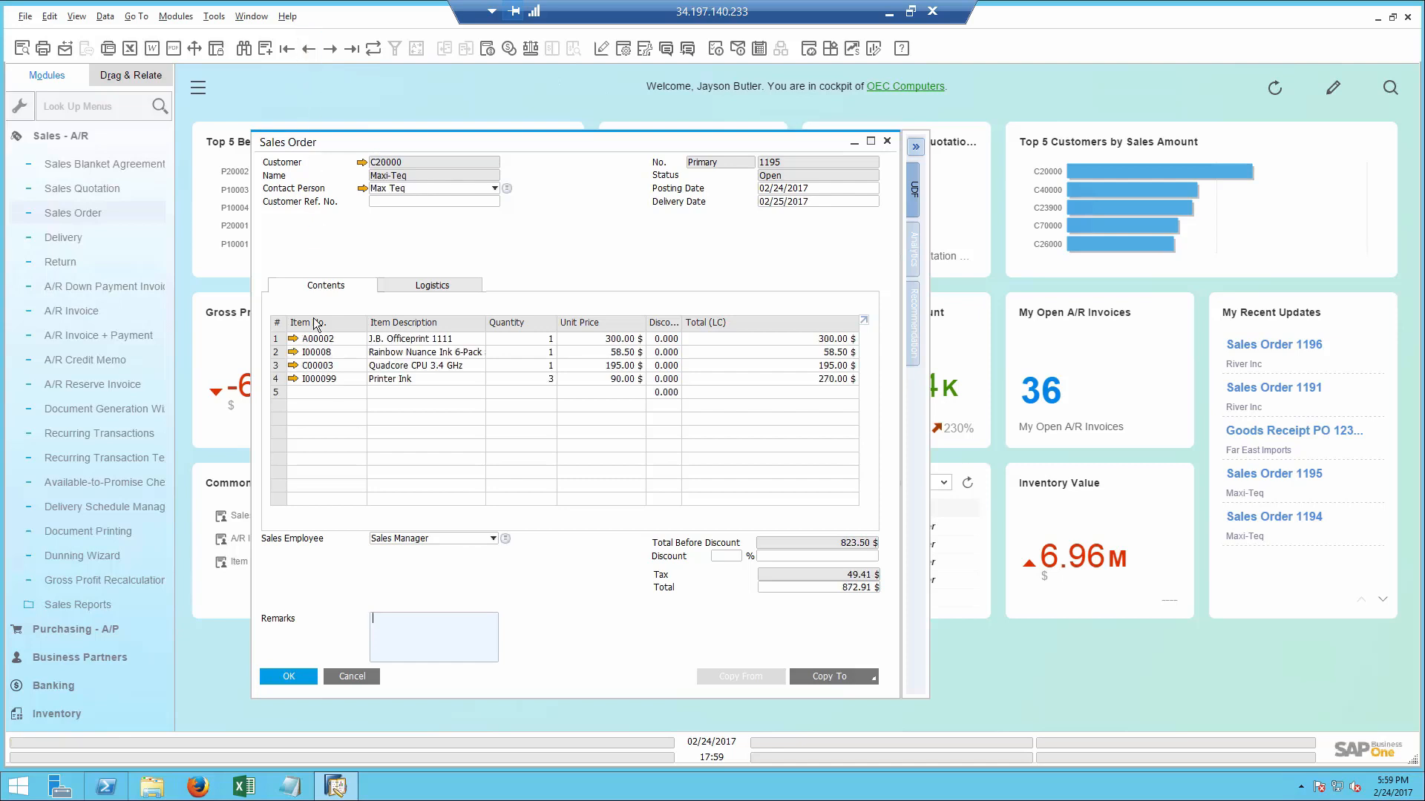
- Open Delivery Schedule Management for the order's Printer Ink row
click(276, 379)
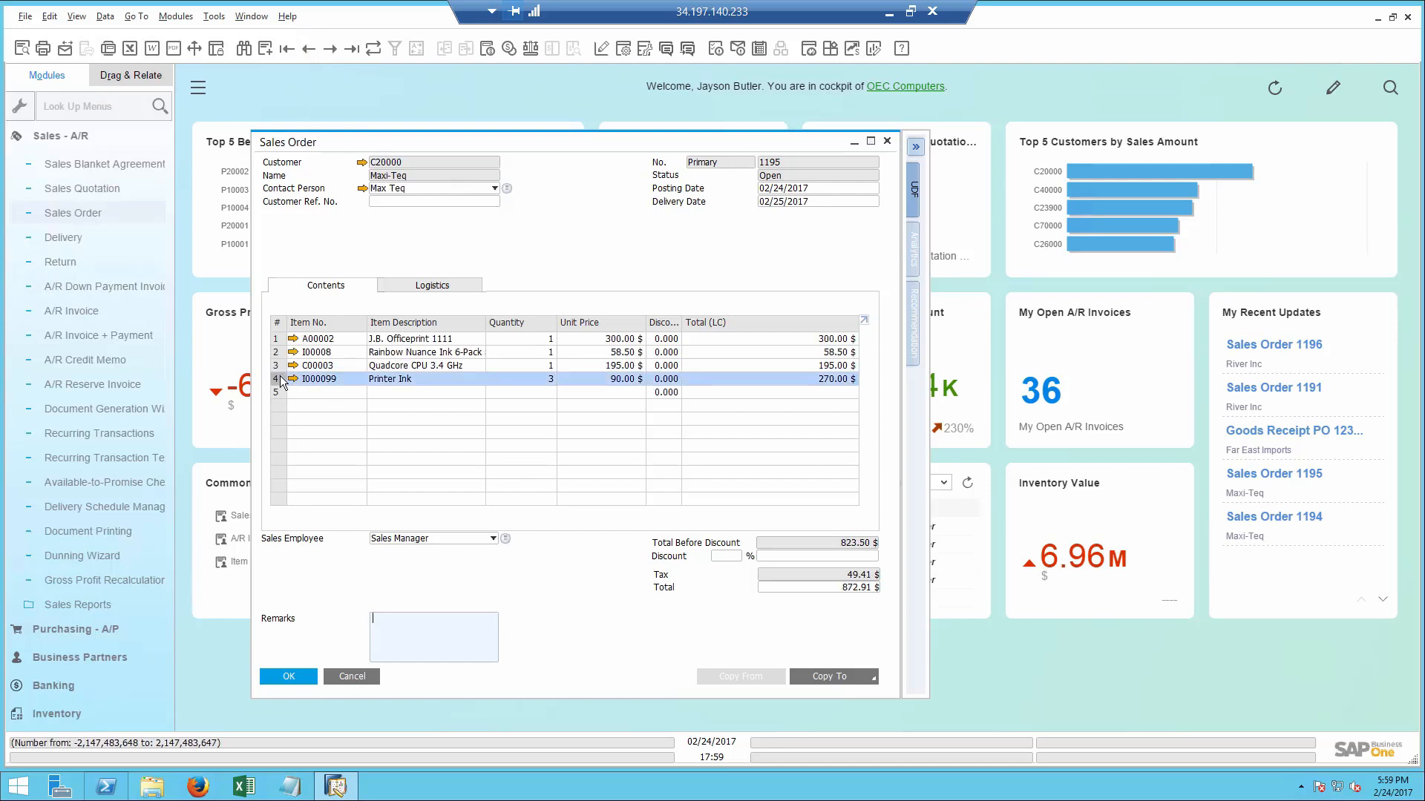
right_click(282, 382)
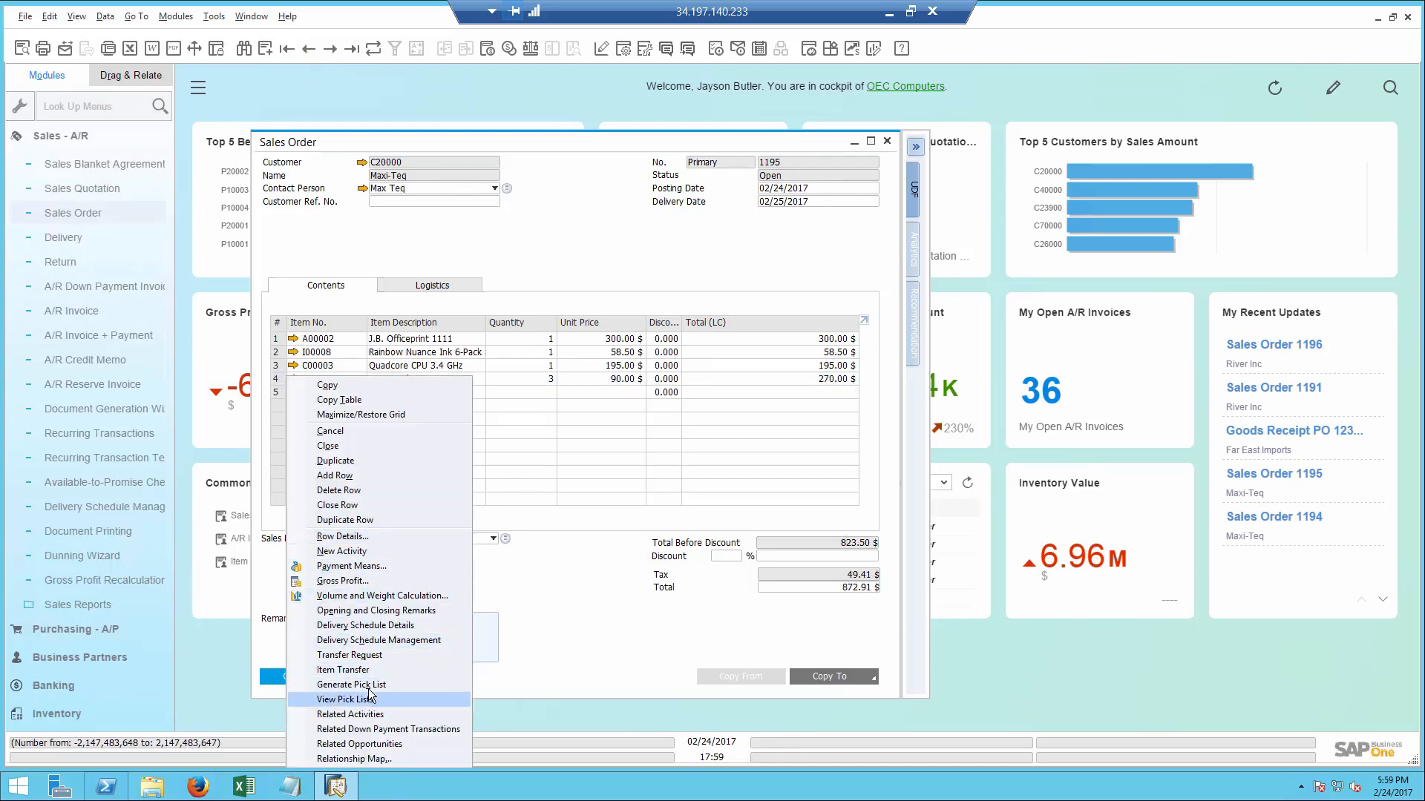
click(365, 643)
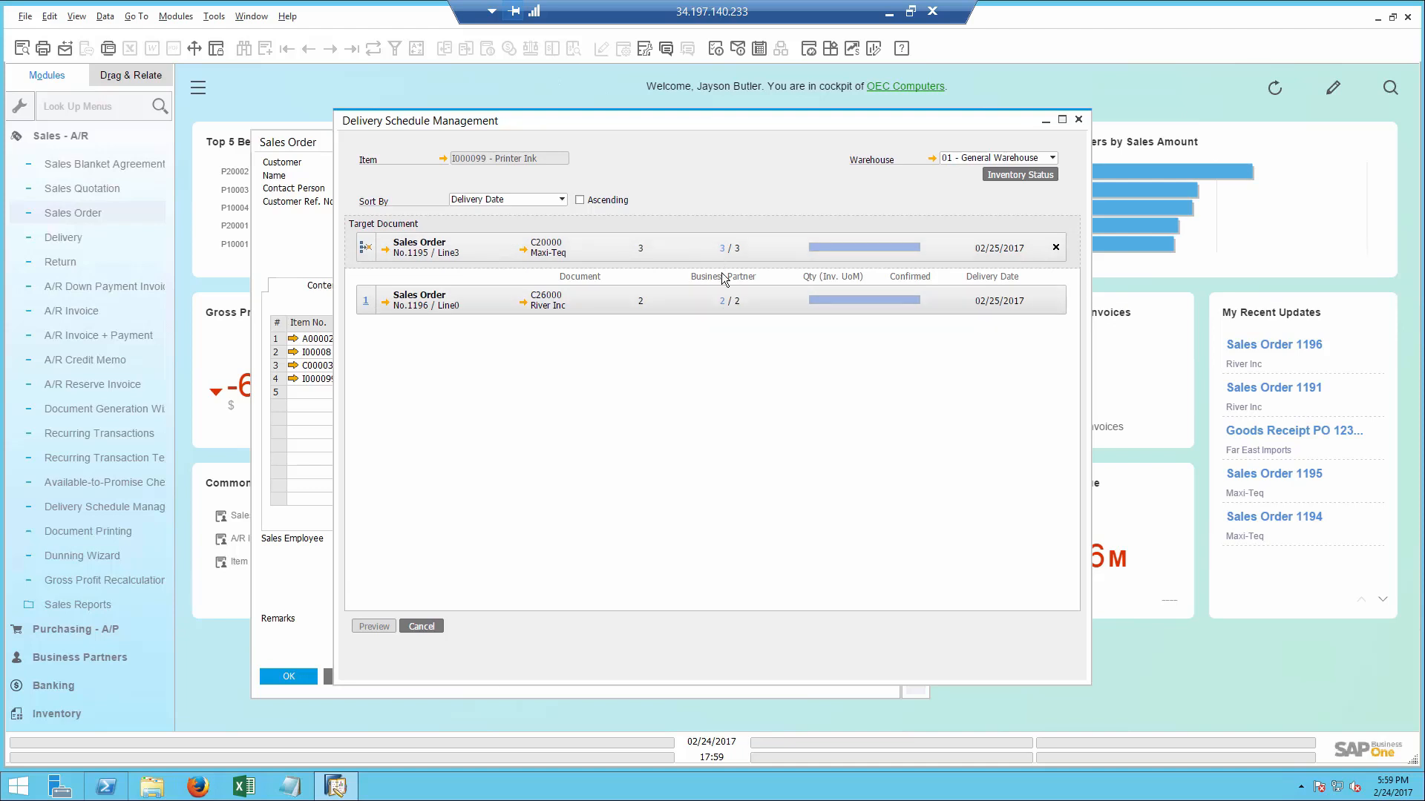
- Expand the scheduled deliveries of both Printer Ink orders and reduce River Inc's 02/25/2017 delivery quantity to 1
click(723, 299)
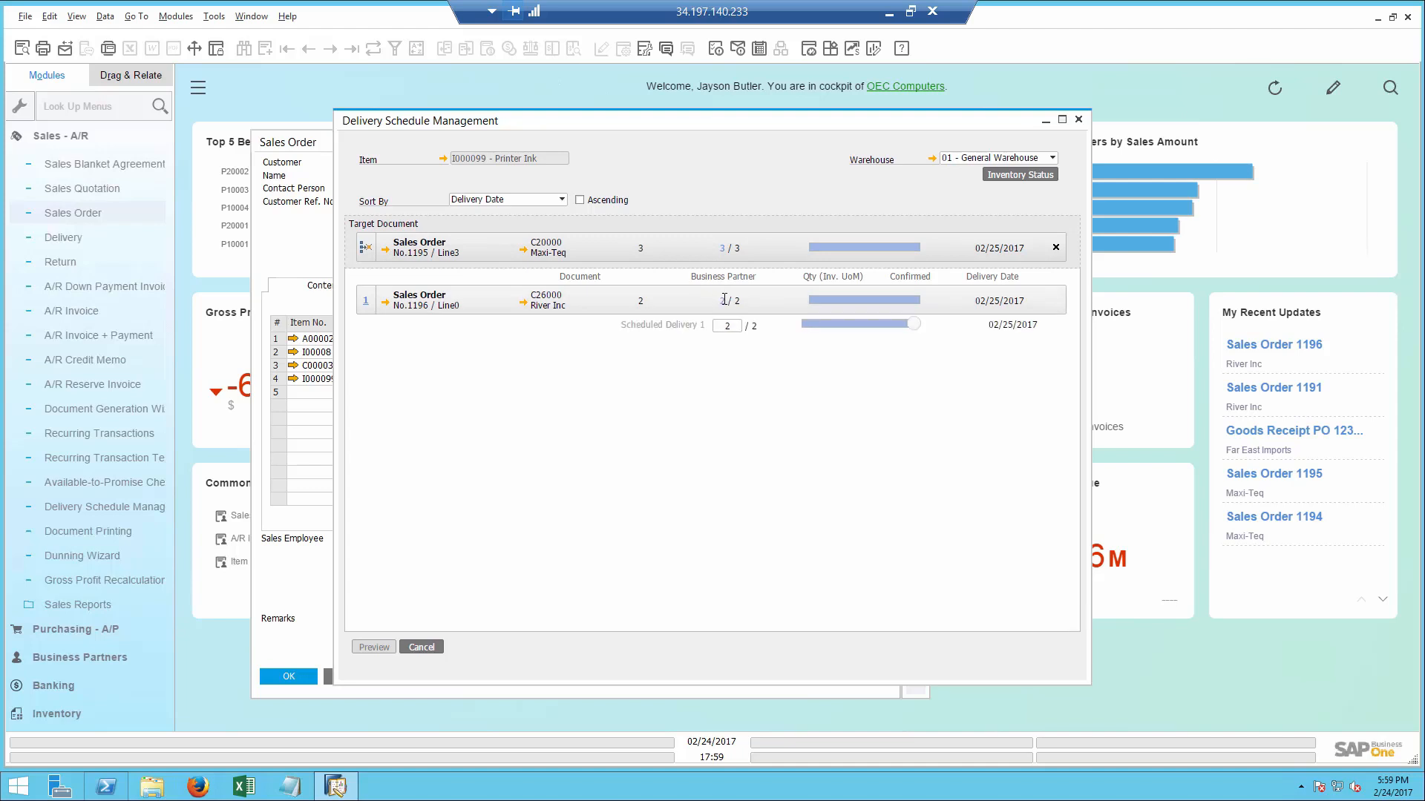
click(722, 248)
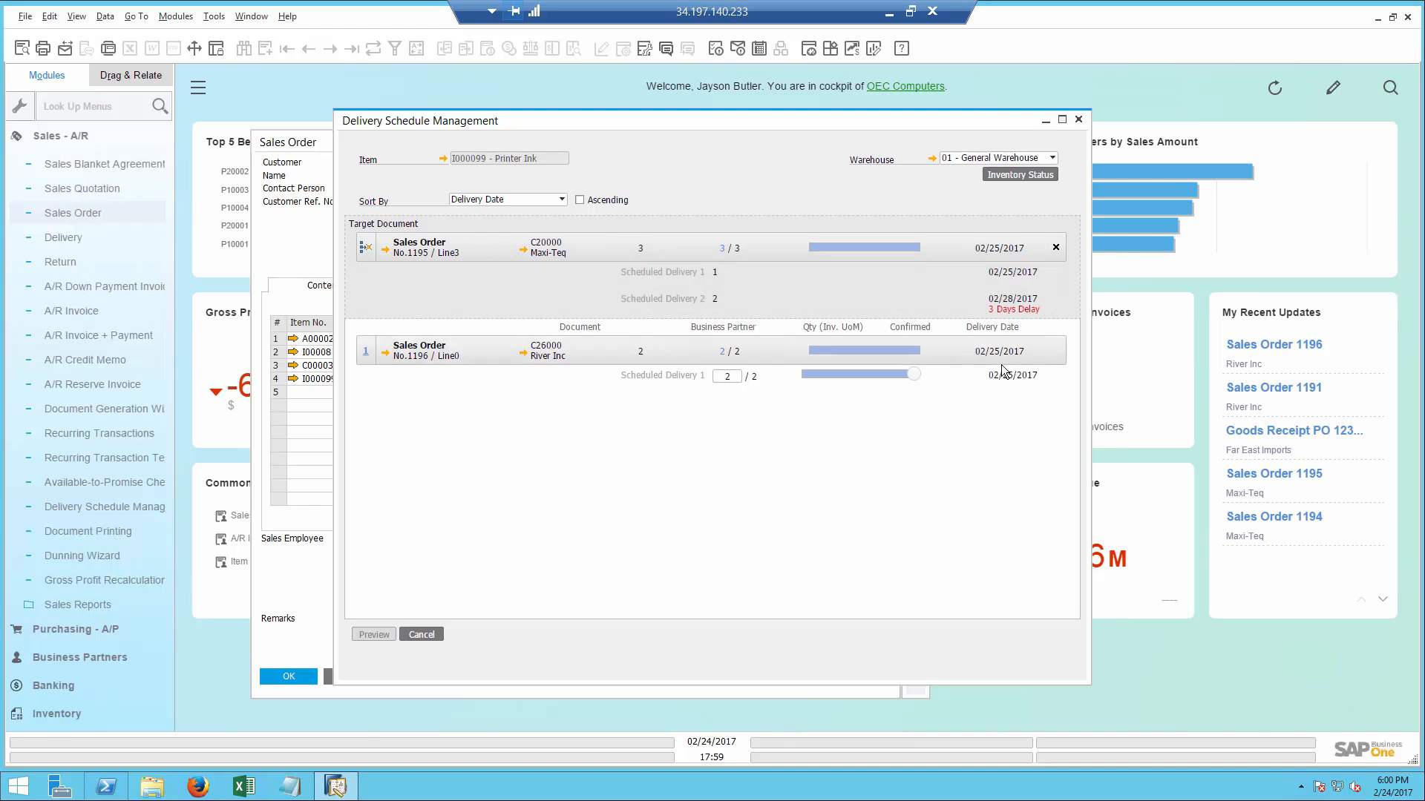
drag(888, 376, 828, 377)
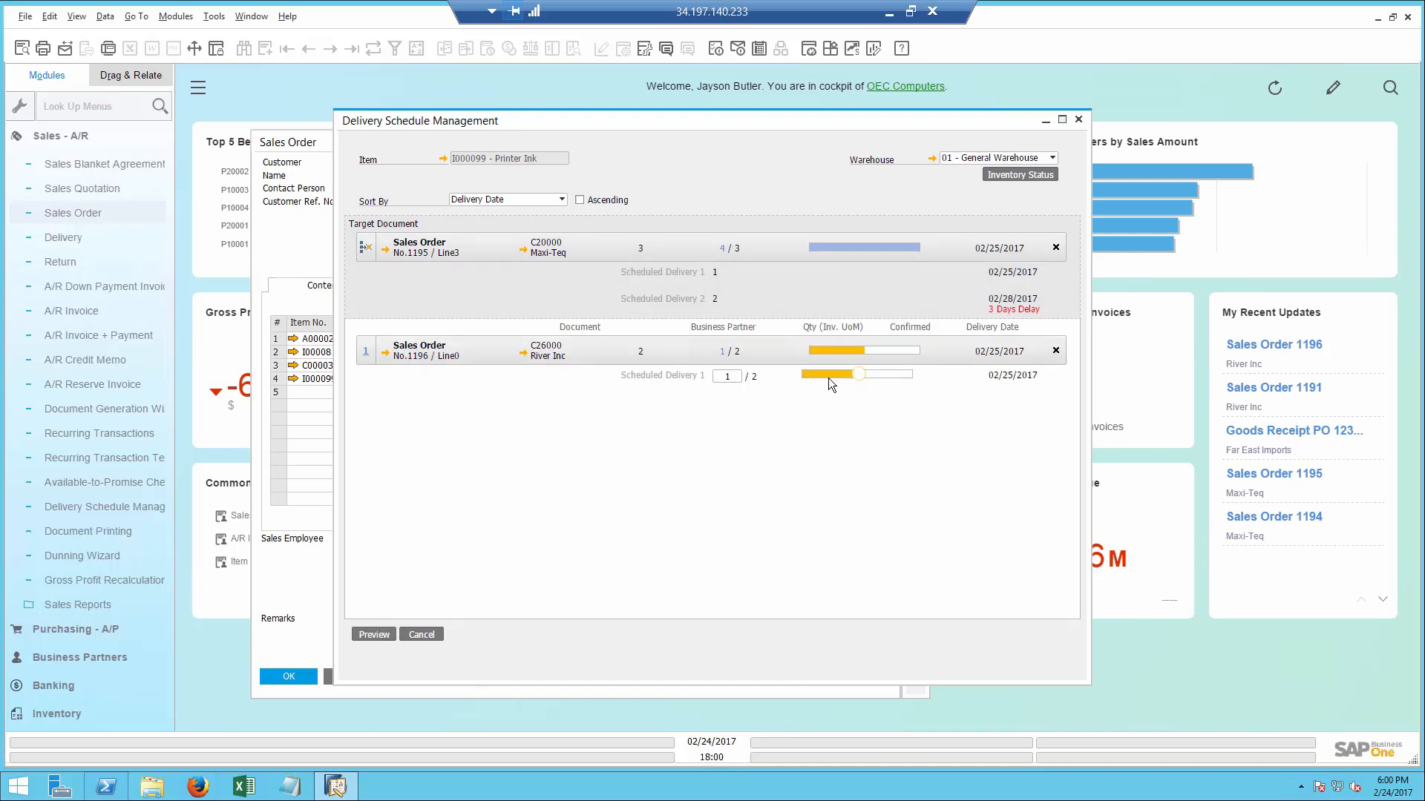
- Preview and confirm the rescheduled Printer Ink deliveries, and close the delivery schedule and the sales order
click(374, 635)
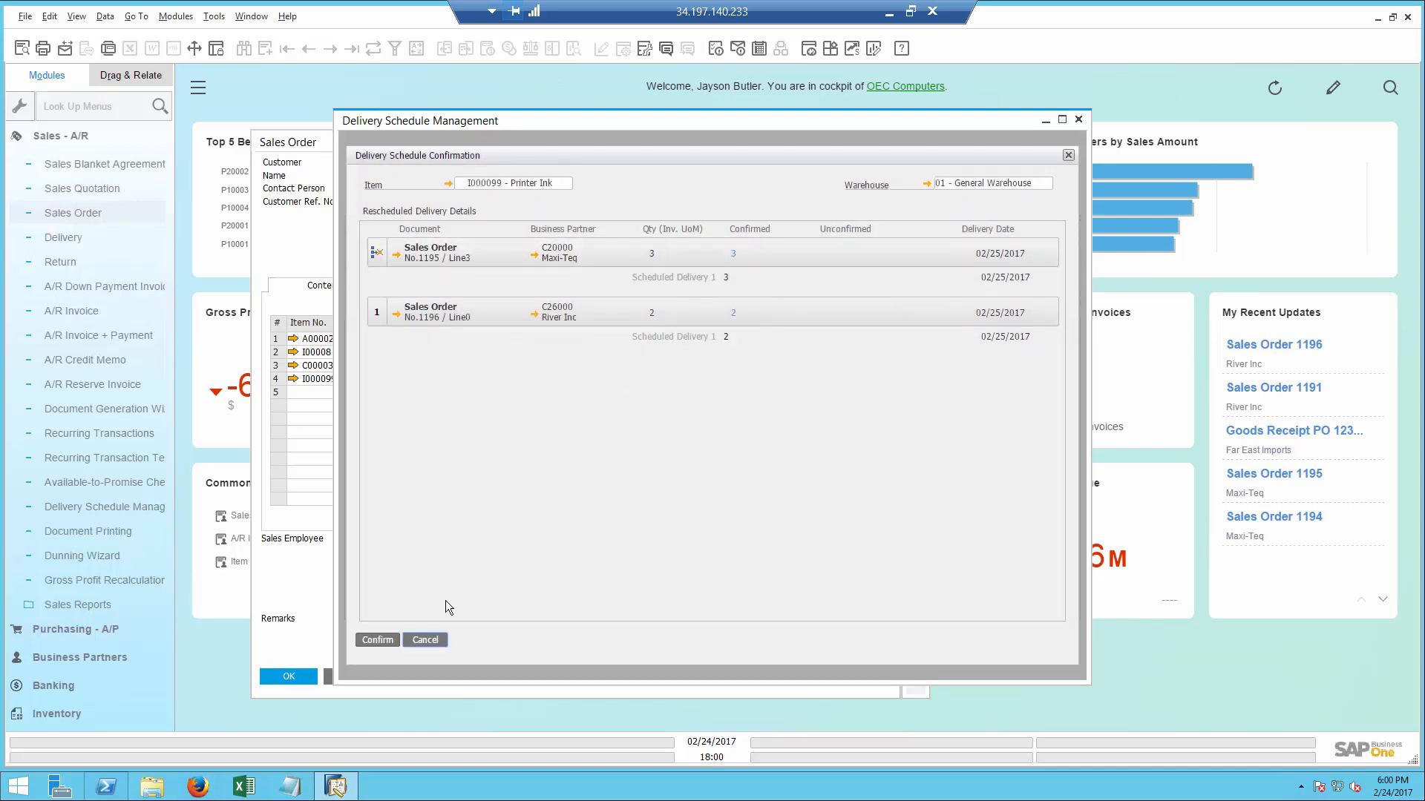
click(378, 640)
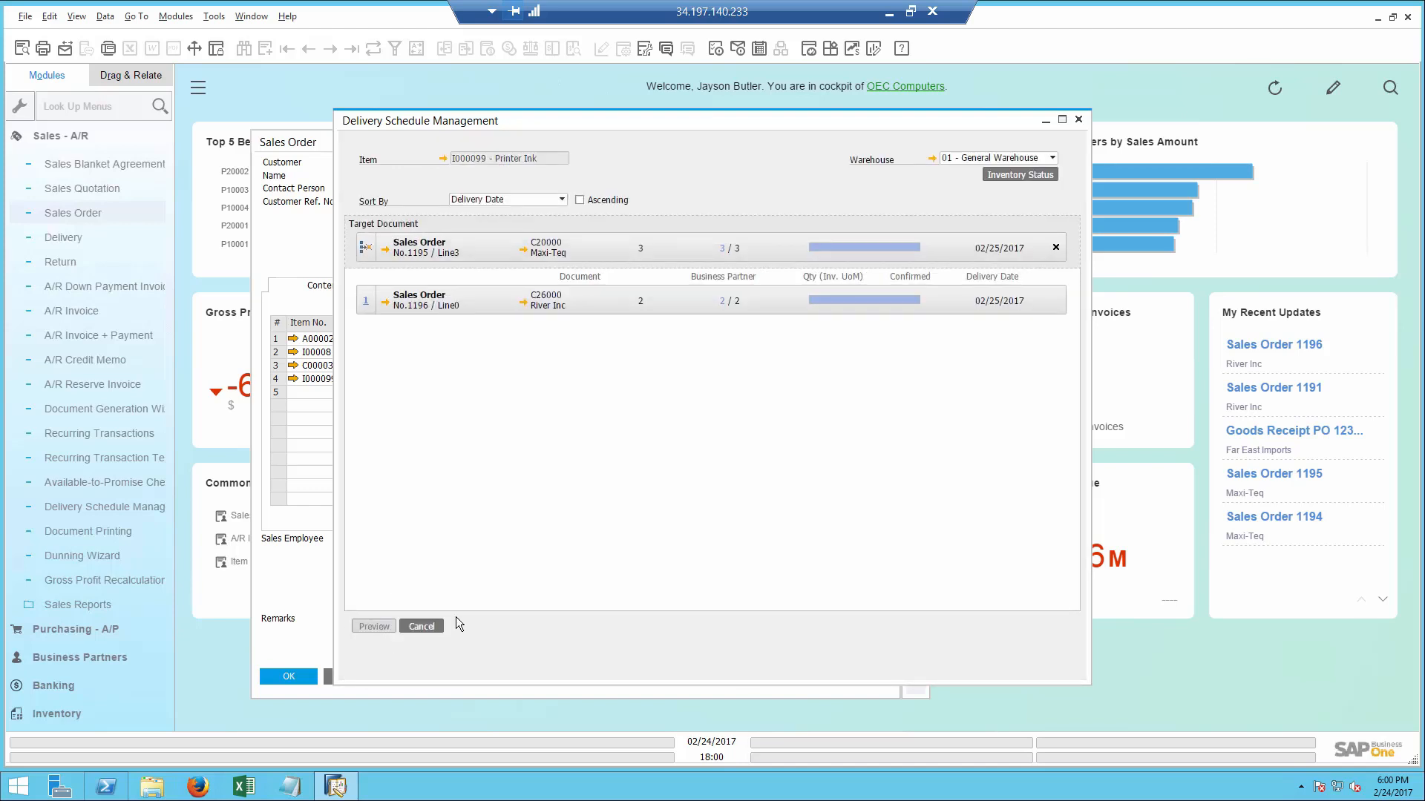
click(421, 627)
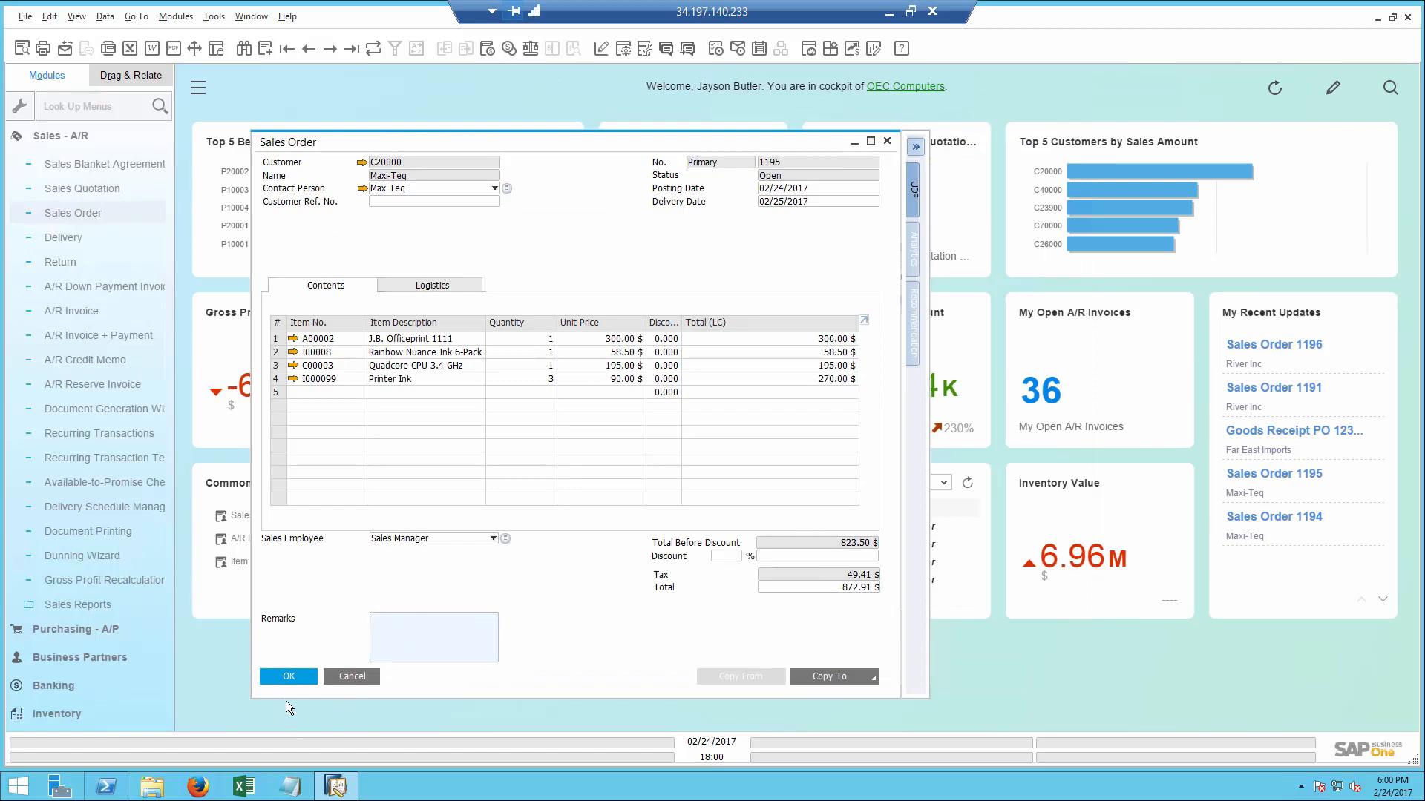
click(289, 678)
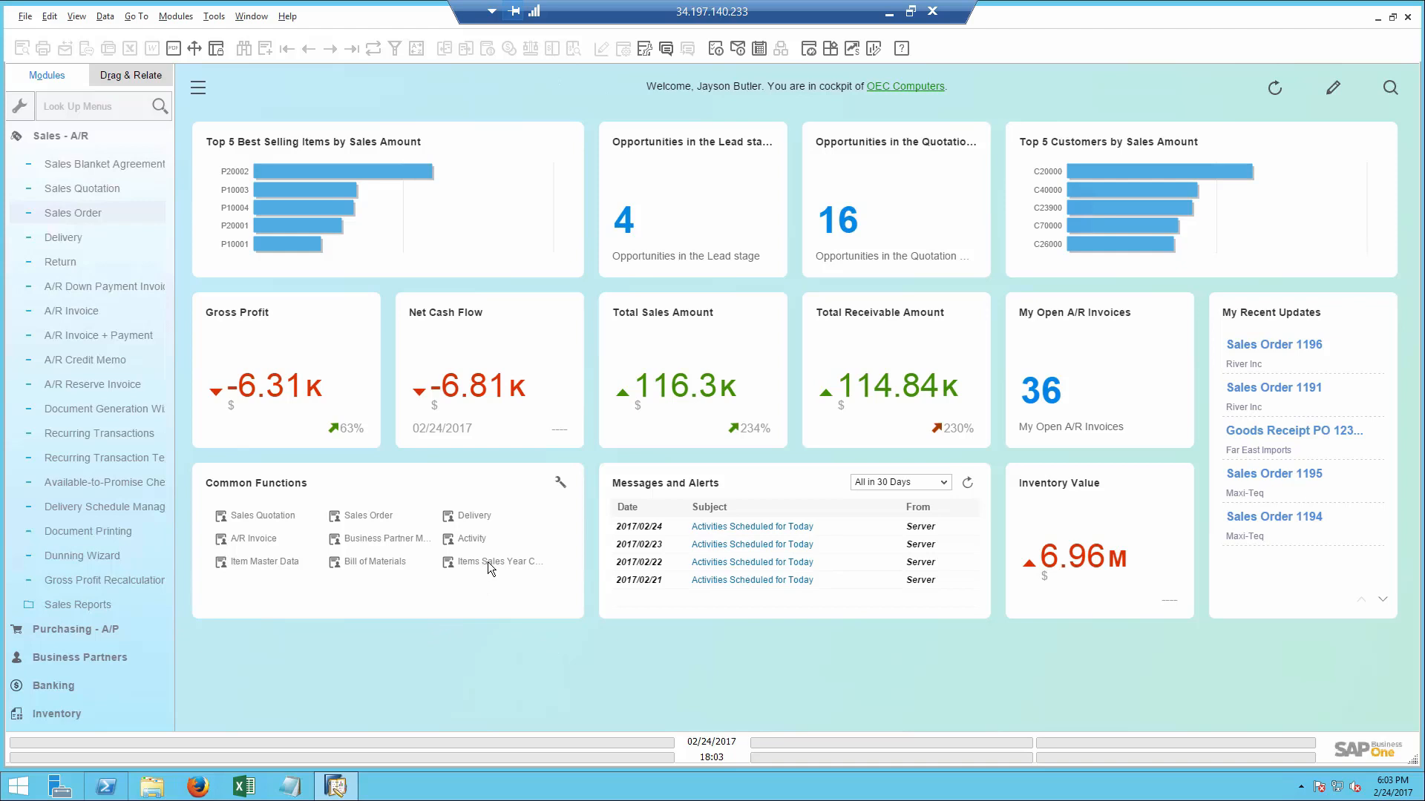
- Switch to the Items Sales Year Comparison report in Excel and examine the 2016 and 2017 sales figures by item group
click(244, 787)
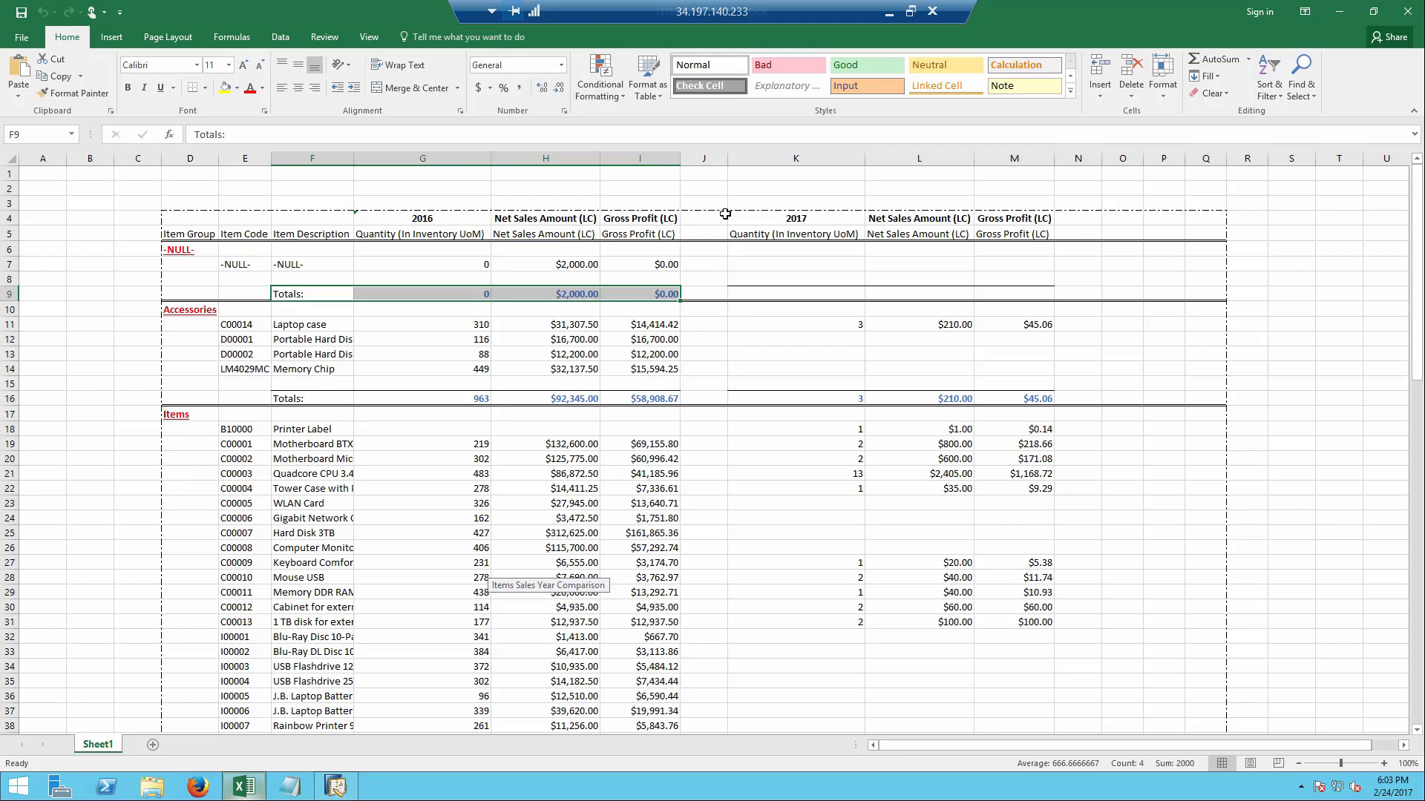
click(779, 223)
click(437, 225)
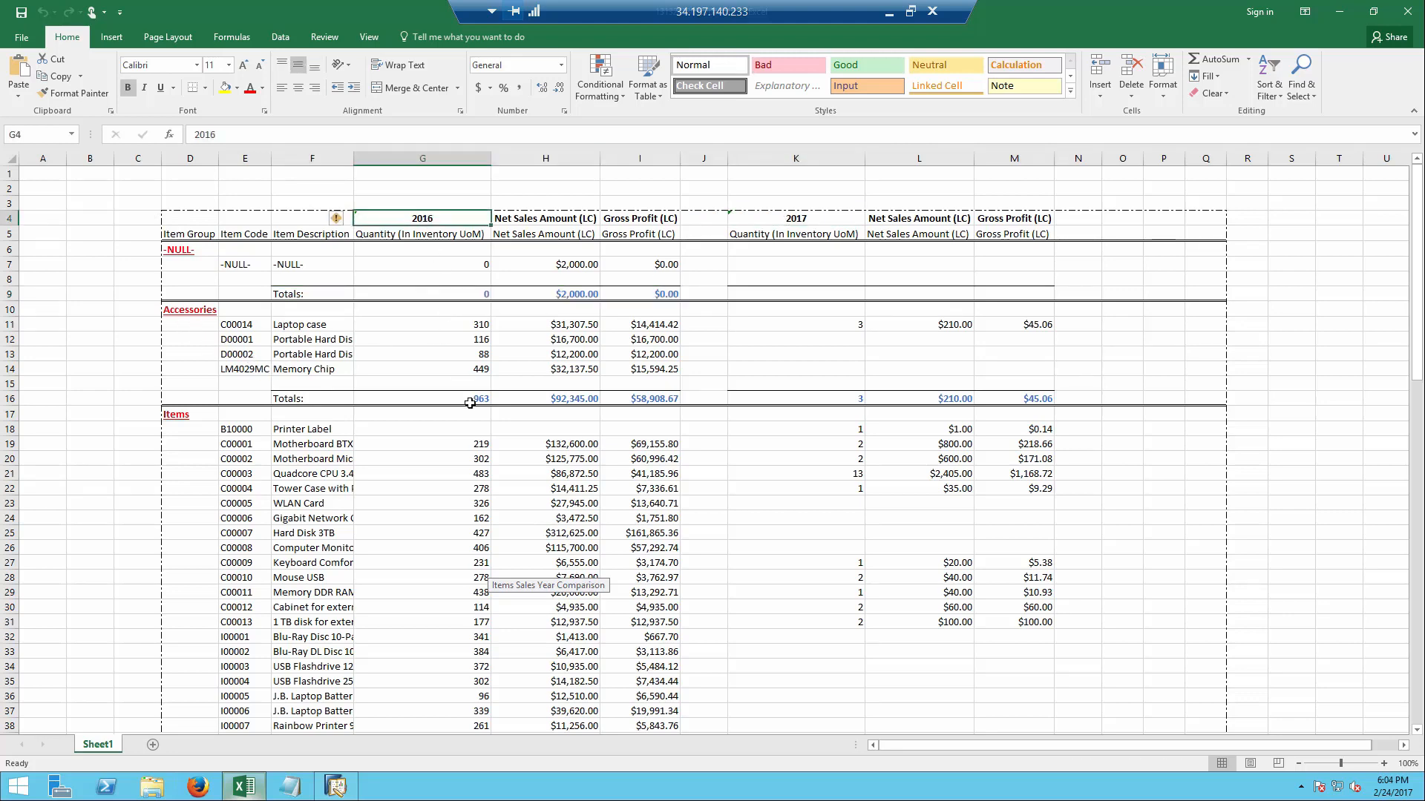
scroll(469, 466, down, 6)
scroll(469, 466, down, 19)
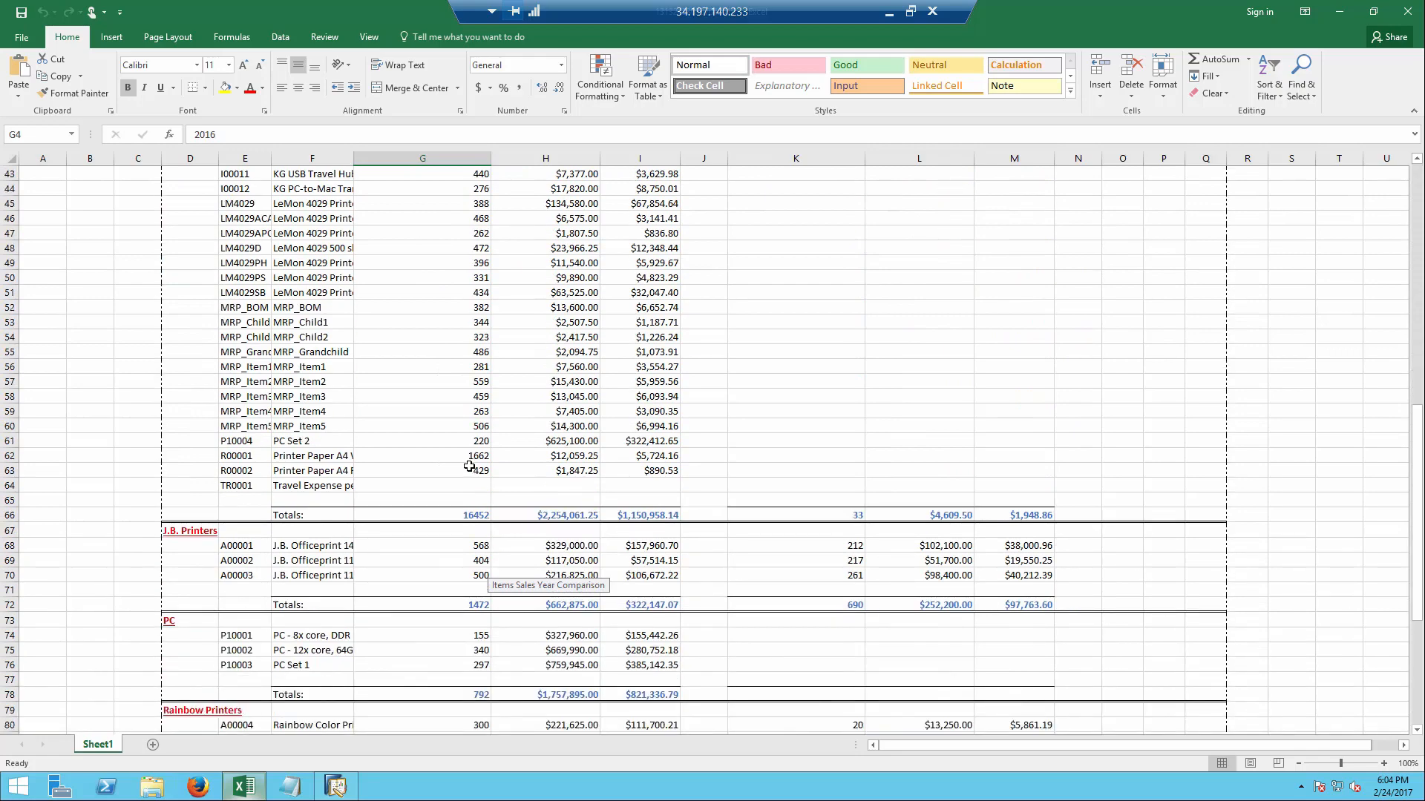
scroll(470, 466, up, 20)
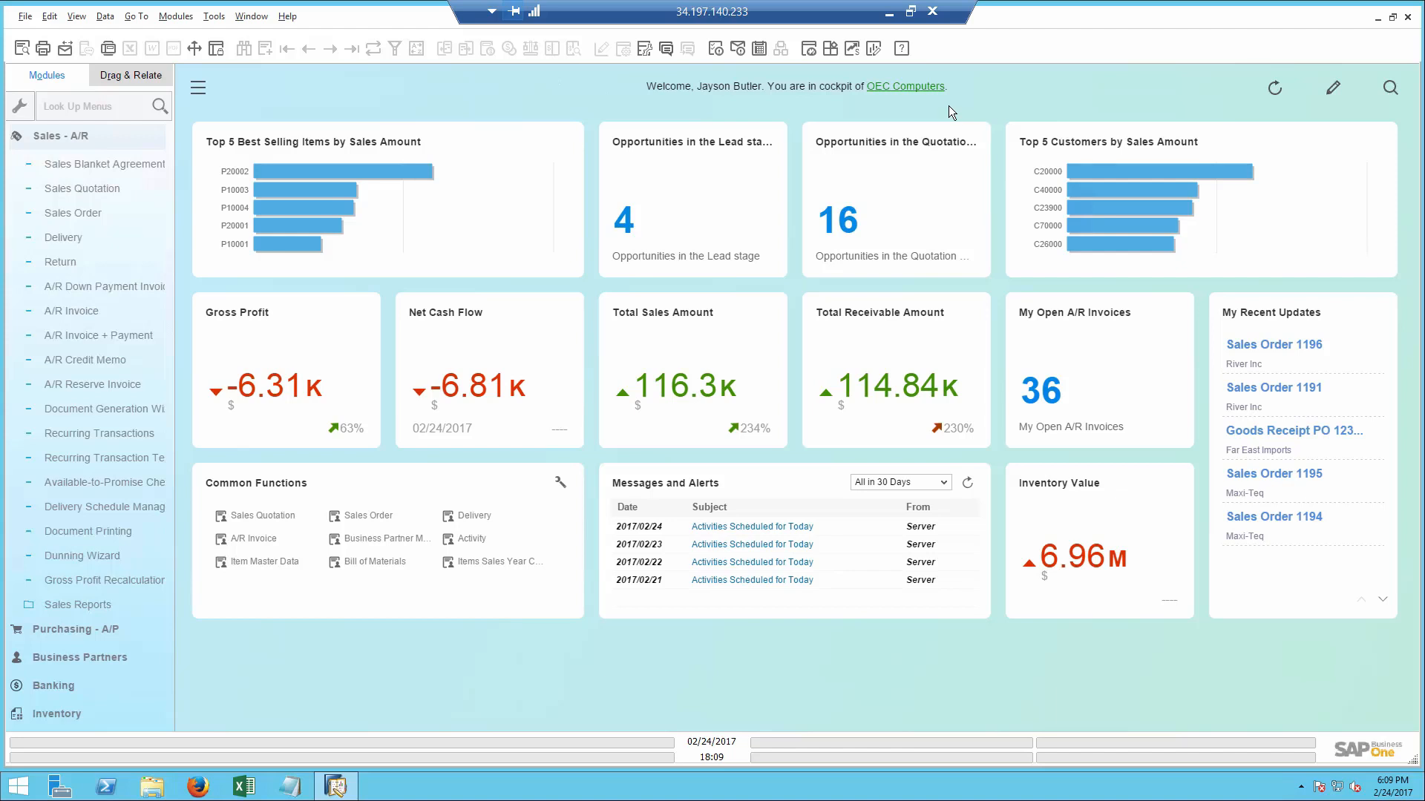
- Search the company data from the cockpit for the contact's first name and filter the results to closed Sales A/R Invoices
click(1391, 88)
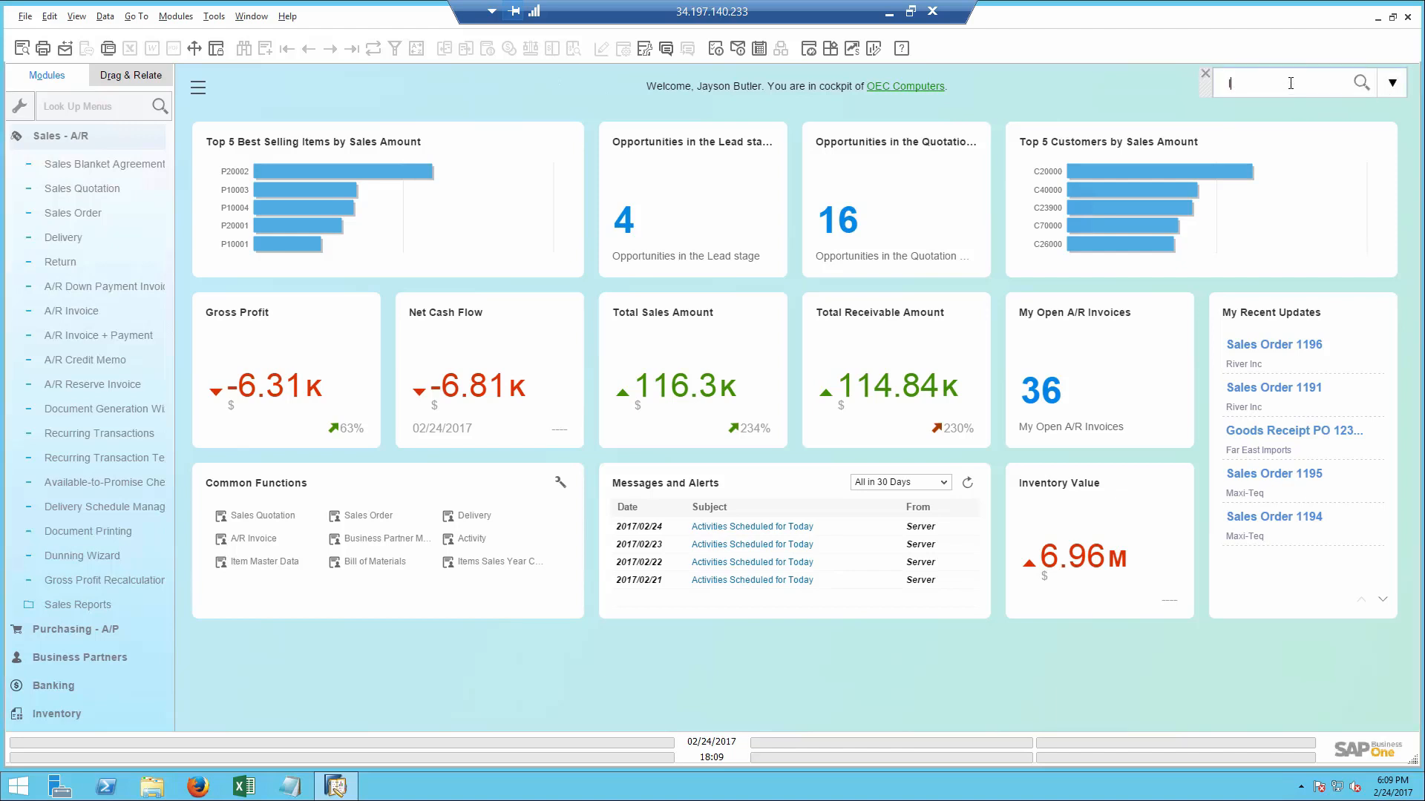
text(lewis)
key(Return)
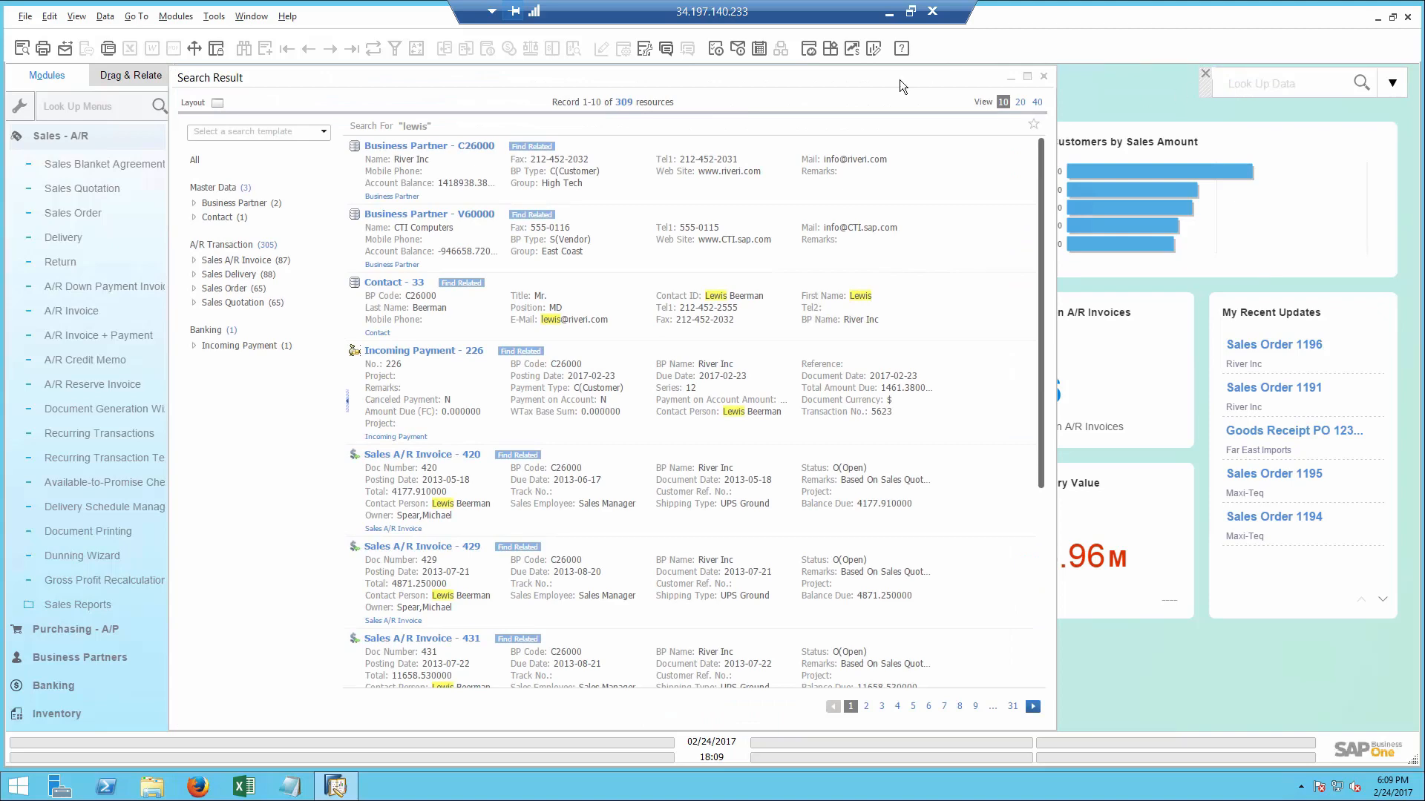
click(259, 261)
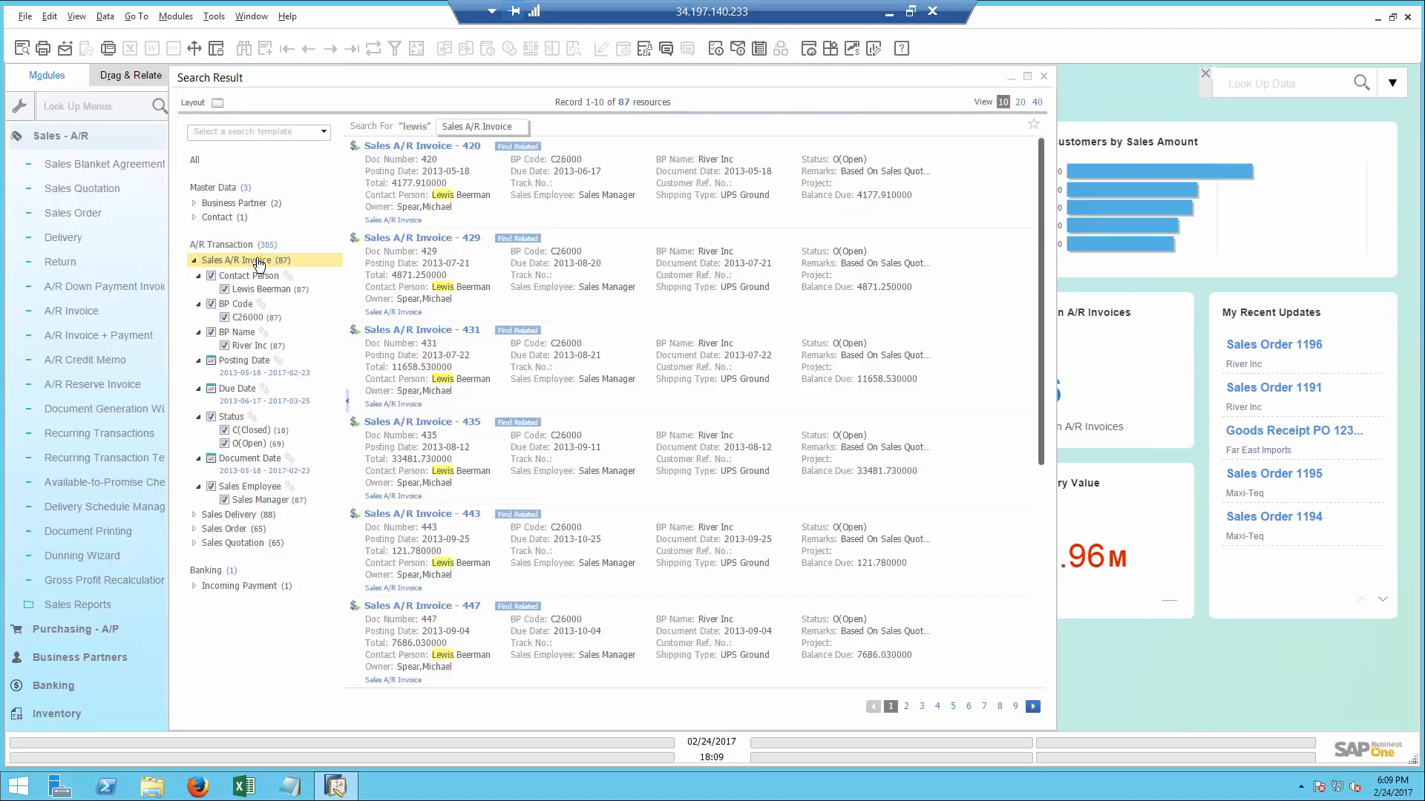
click(225, 444)
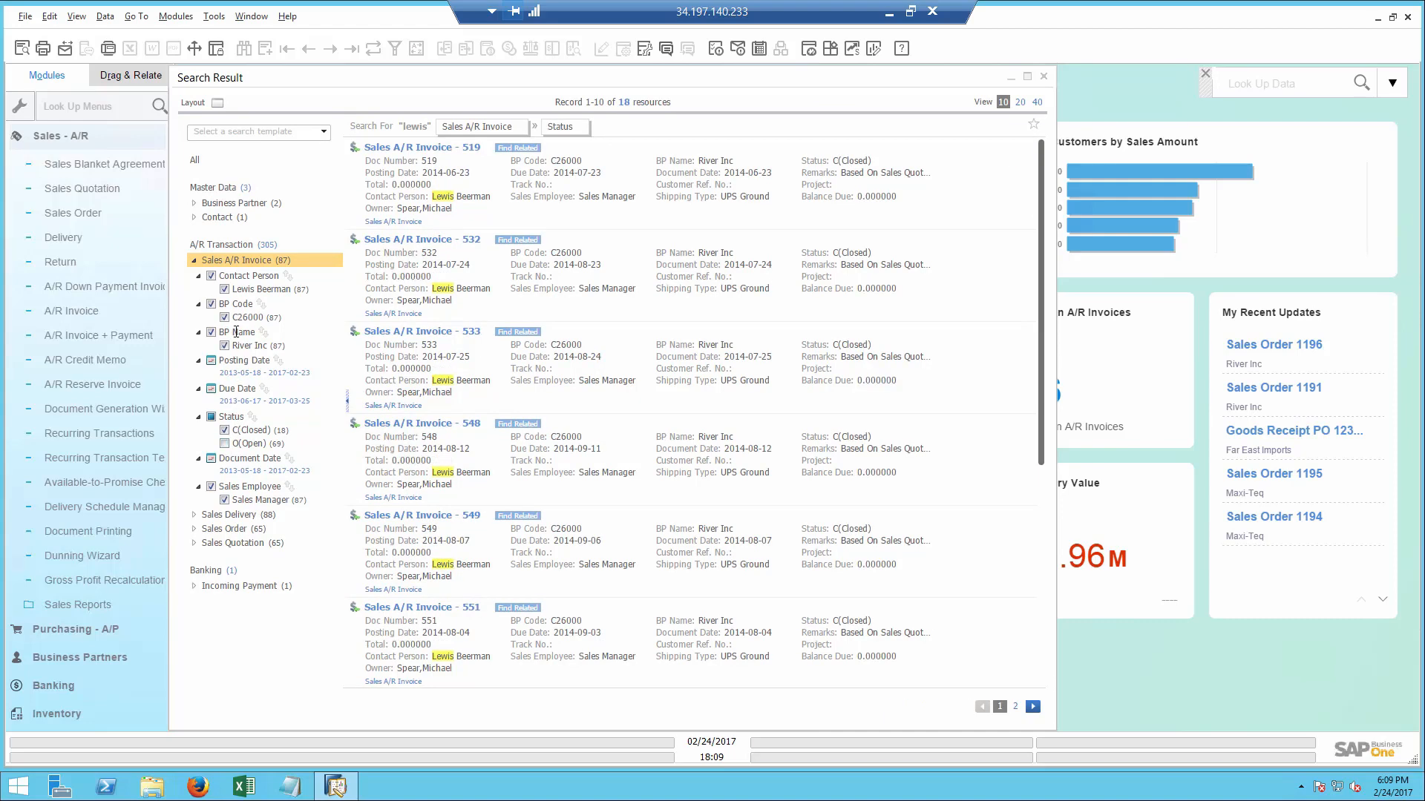
- Filter the closed Sales A/R Invoices in the search results to posting dates from 2017-01-01 to 2017-02-23
click(240, 373)
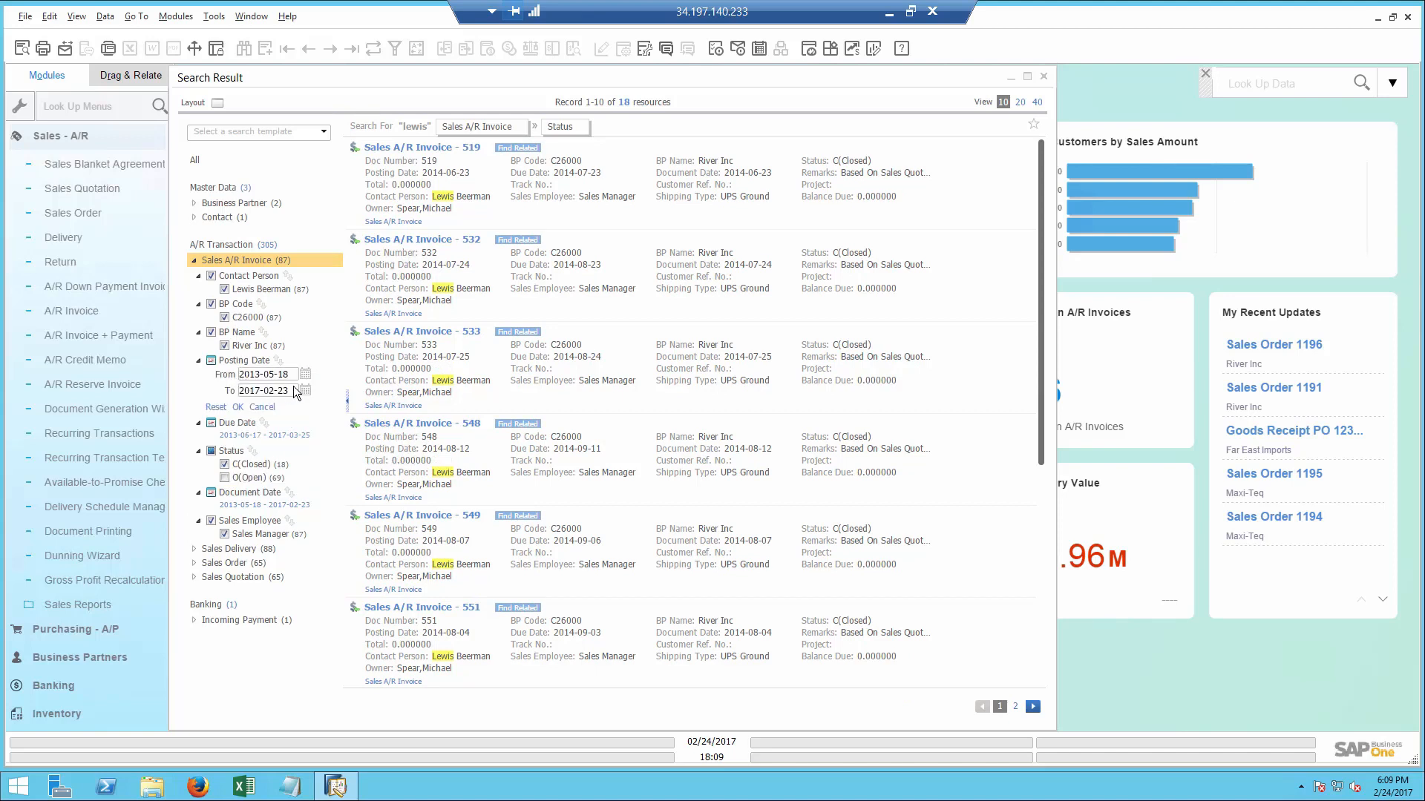
click(305, 376)
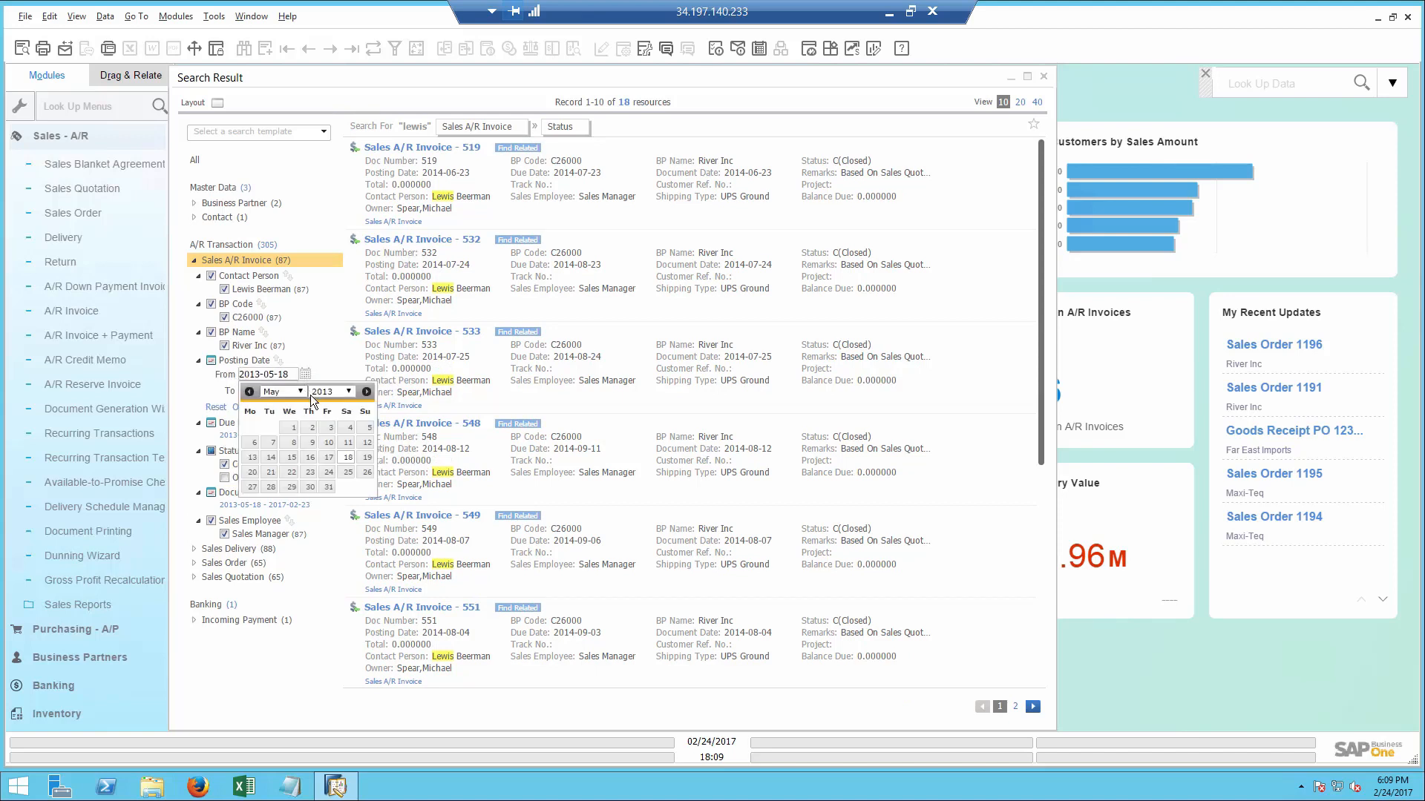
click(348, 391)
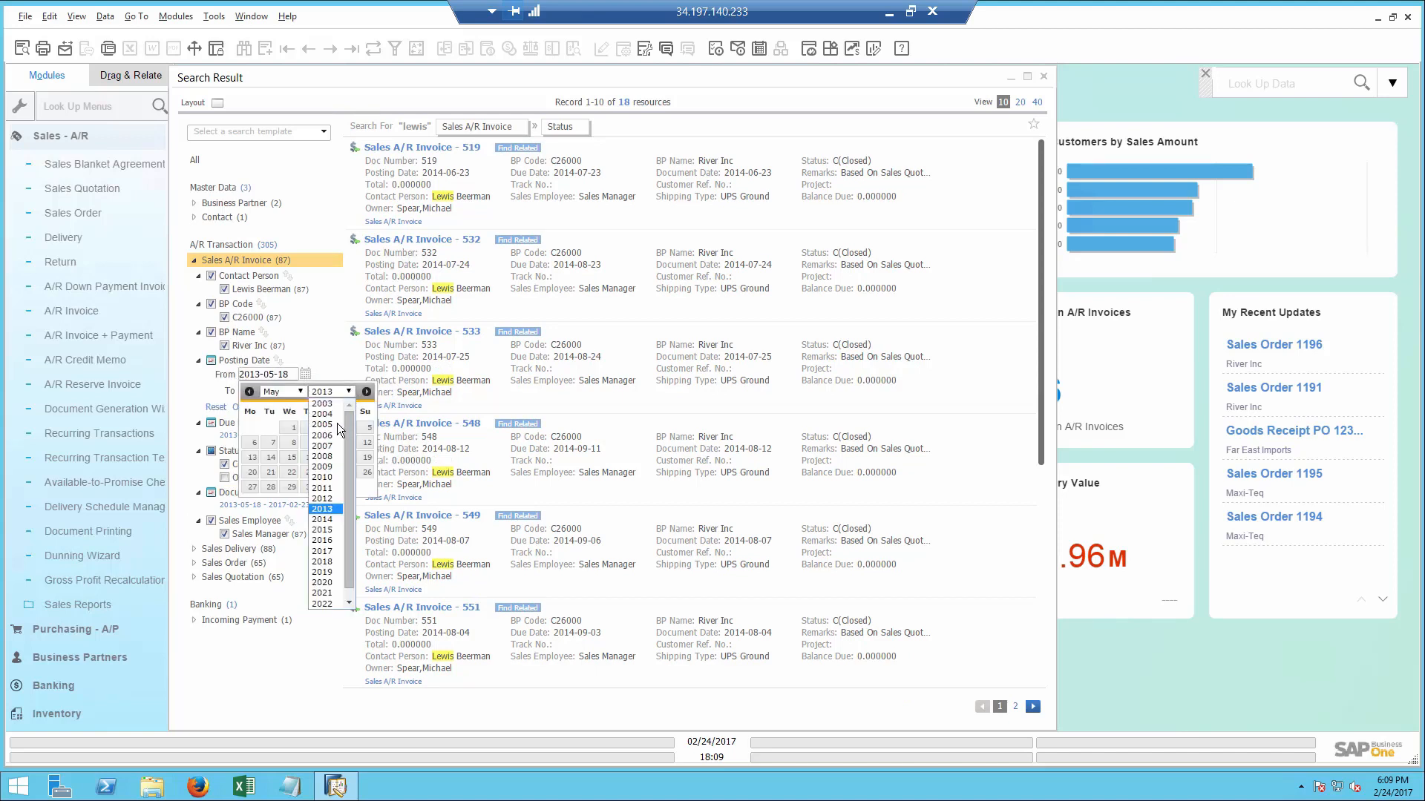
click(331, 551)
click(299, 392)
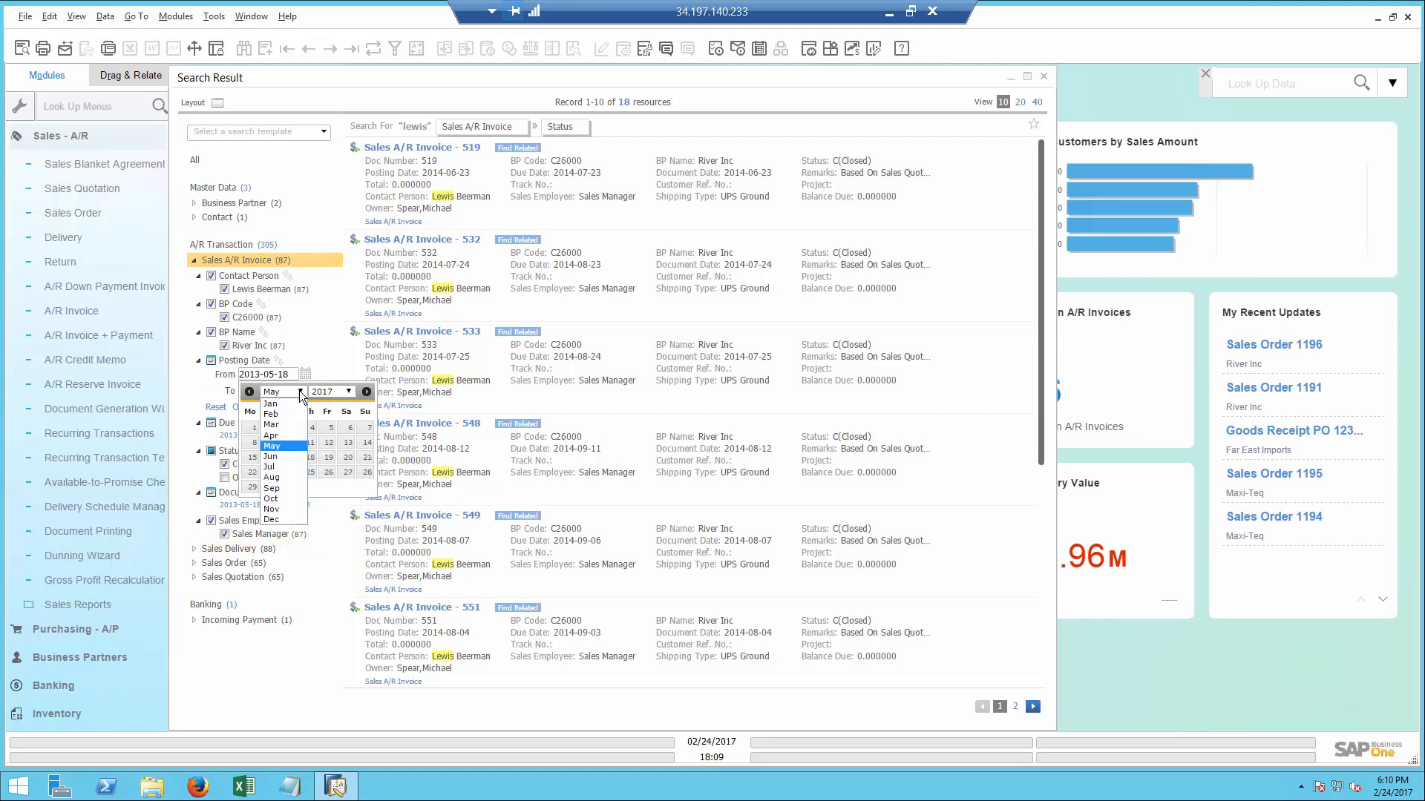
click(271, 403)
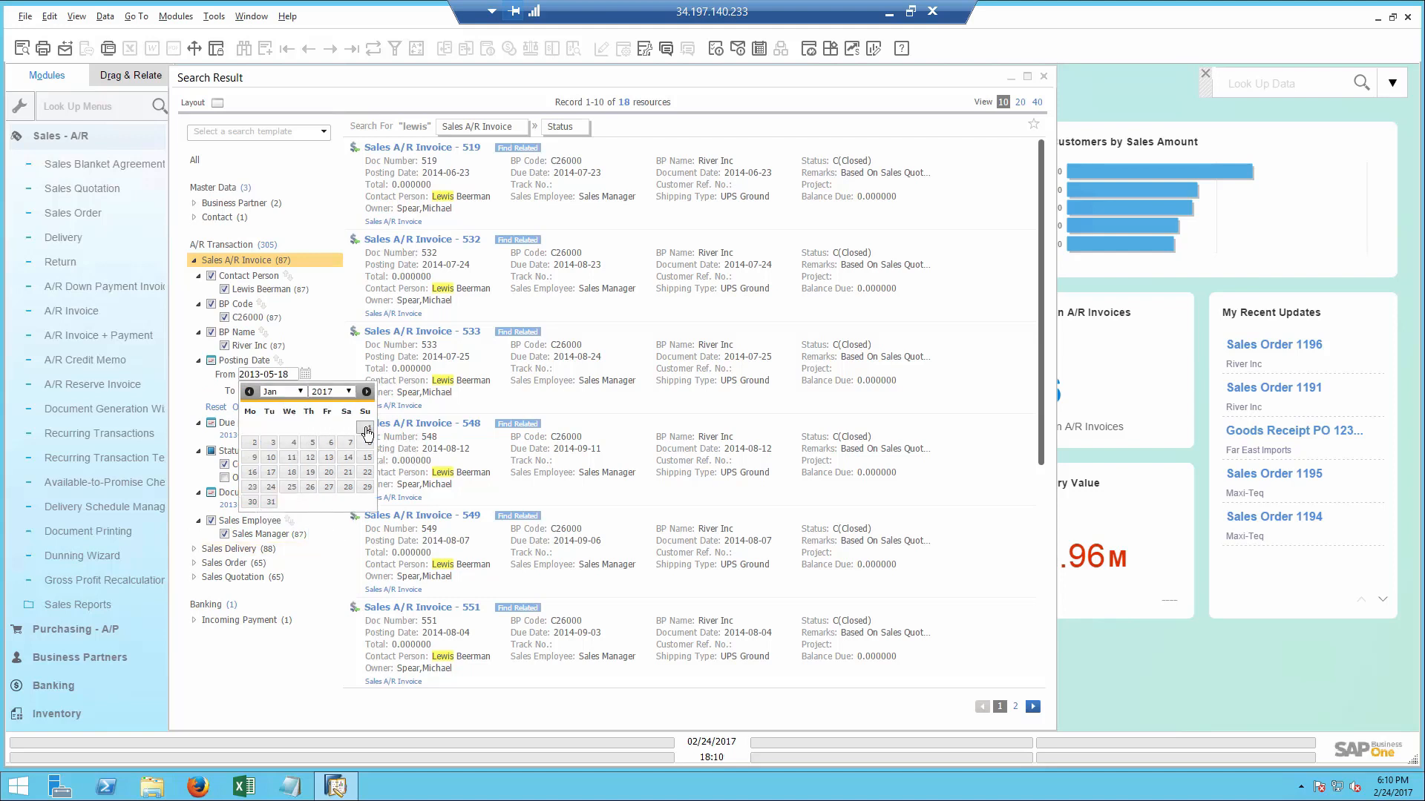
click(366, 427)
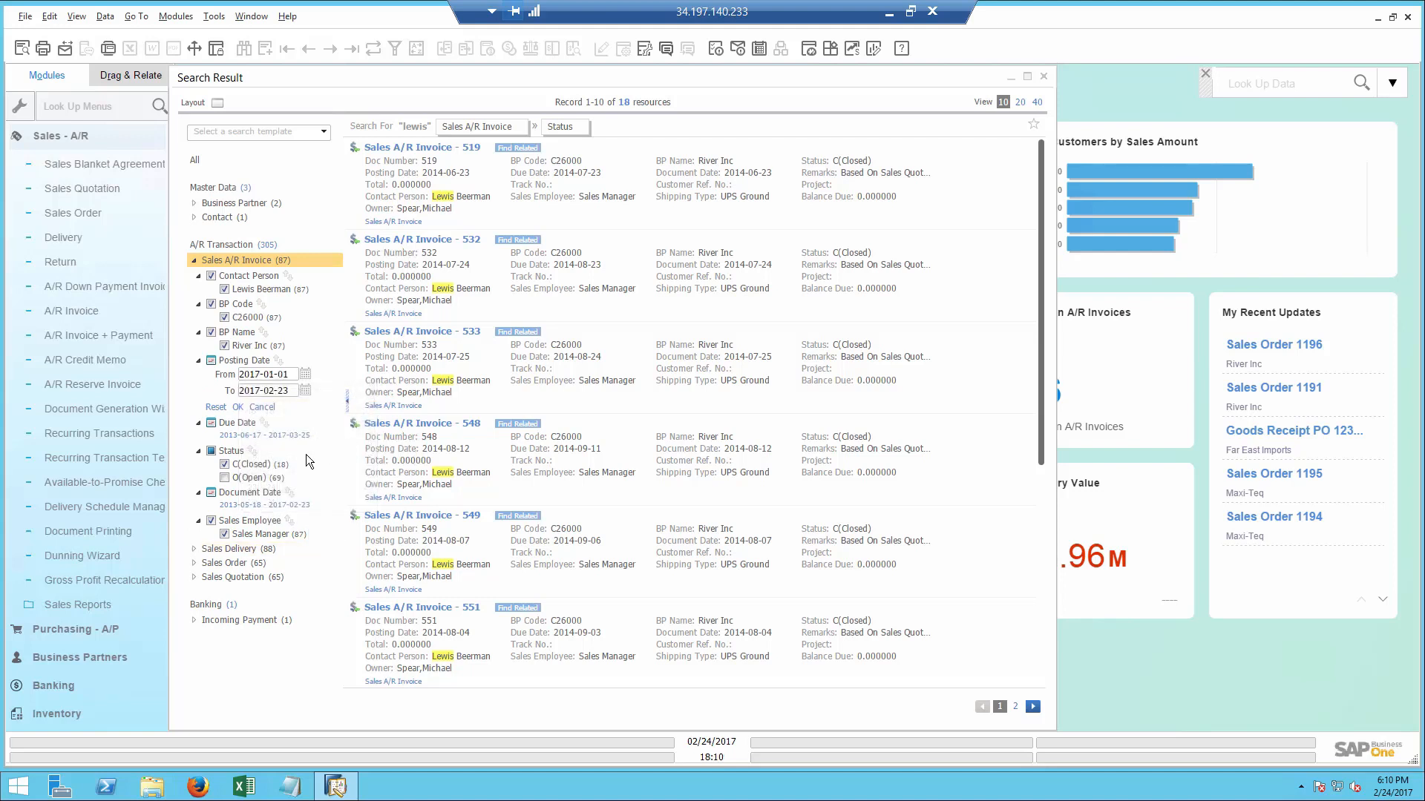
click(237, 408)
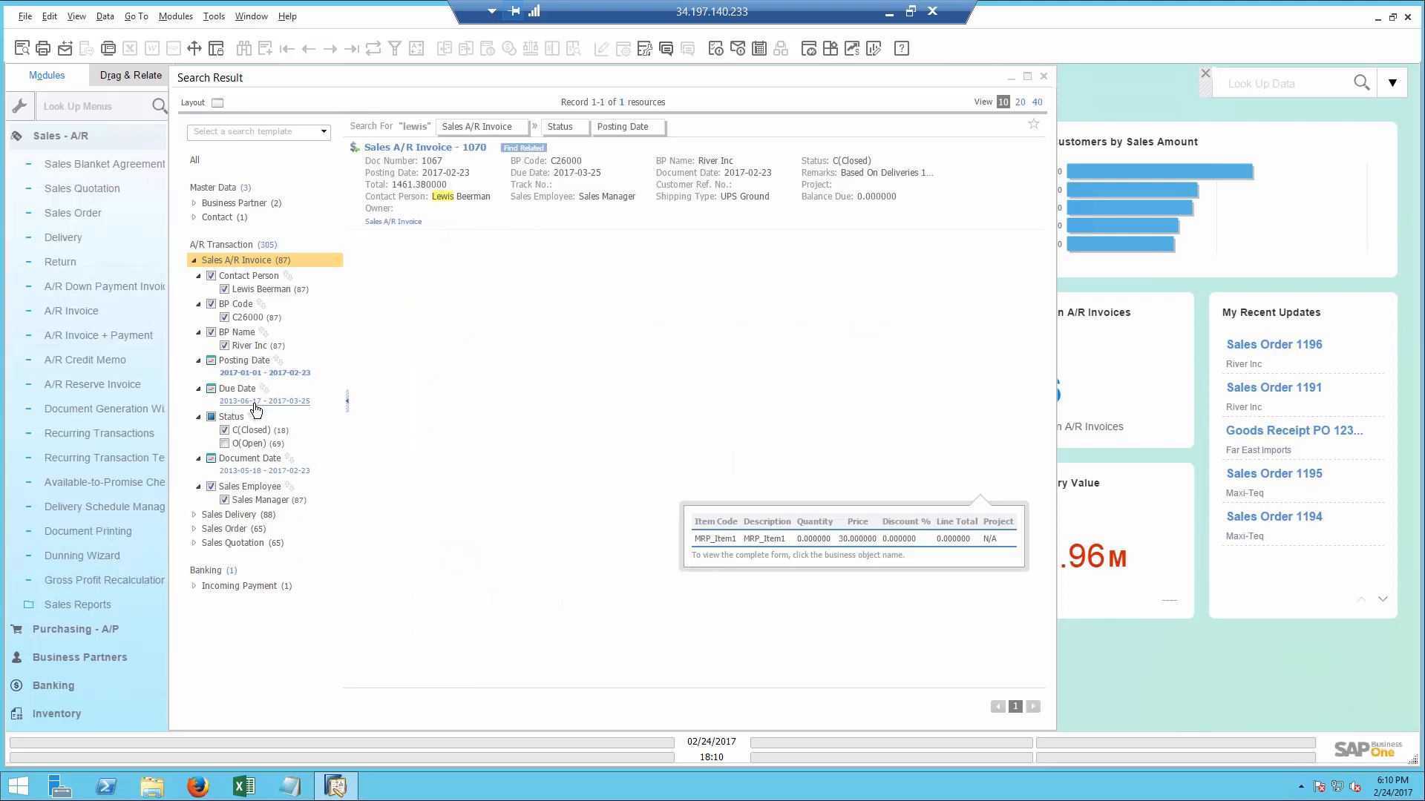
- Preview the filtered A/R invoice's line items and browse its related items, deliveries, sales orders and business partner, including the partner's own related records
mouse_move(550, 179)
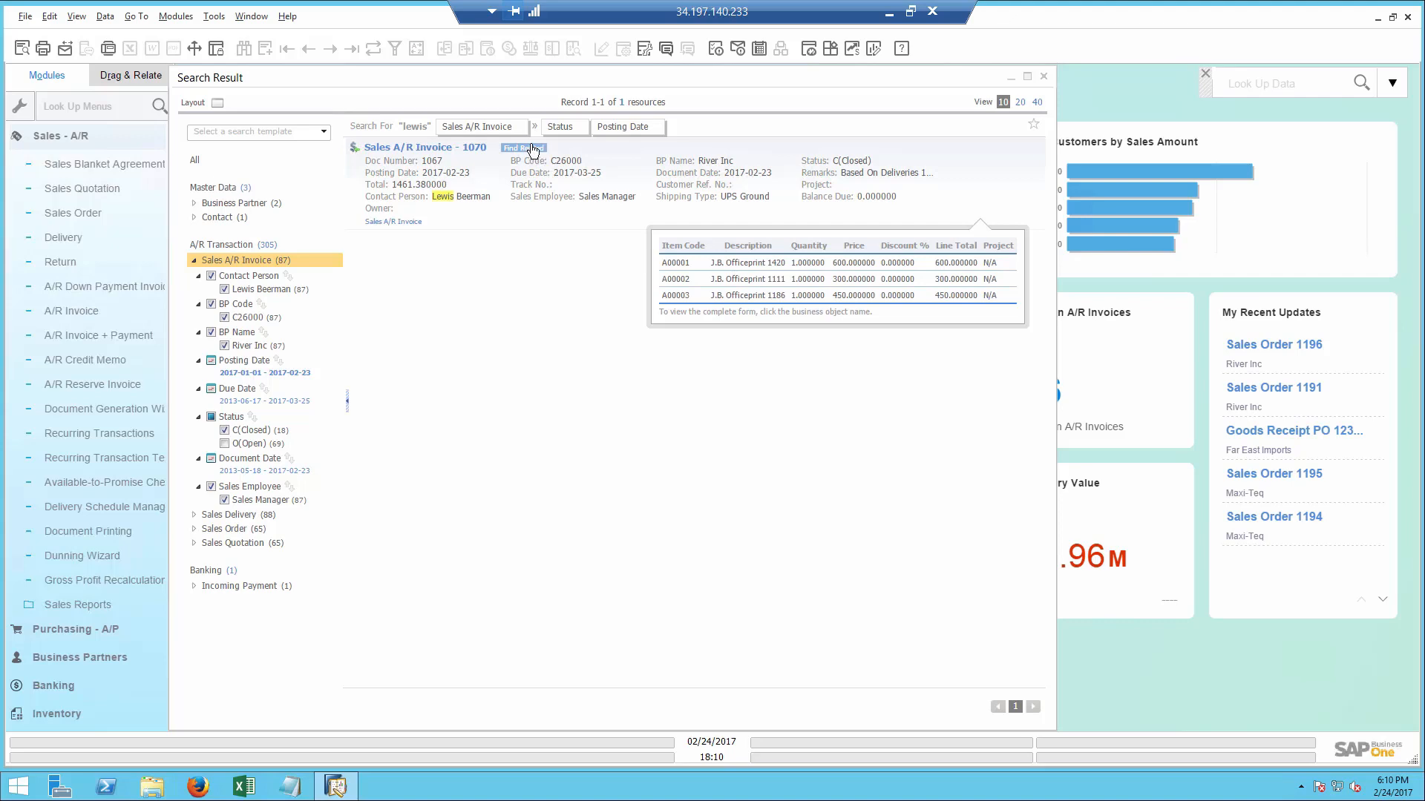
click(533, 152)
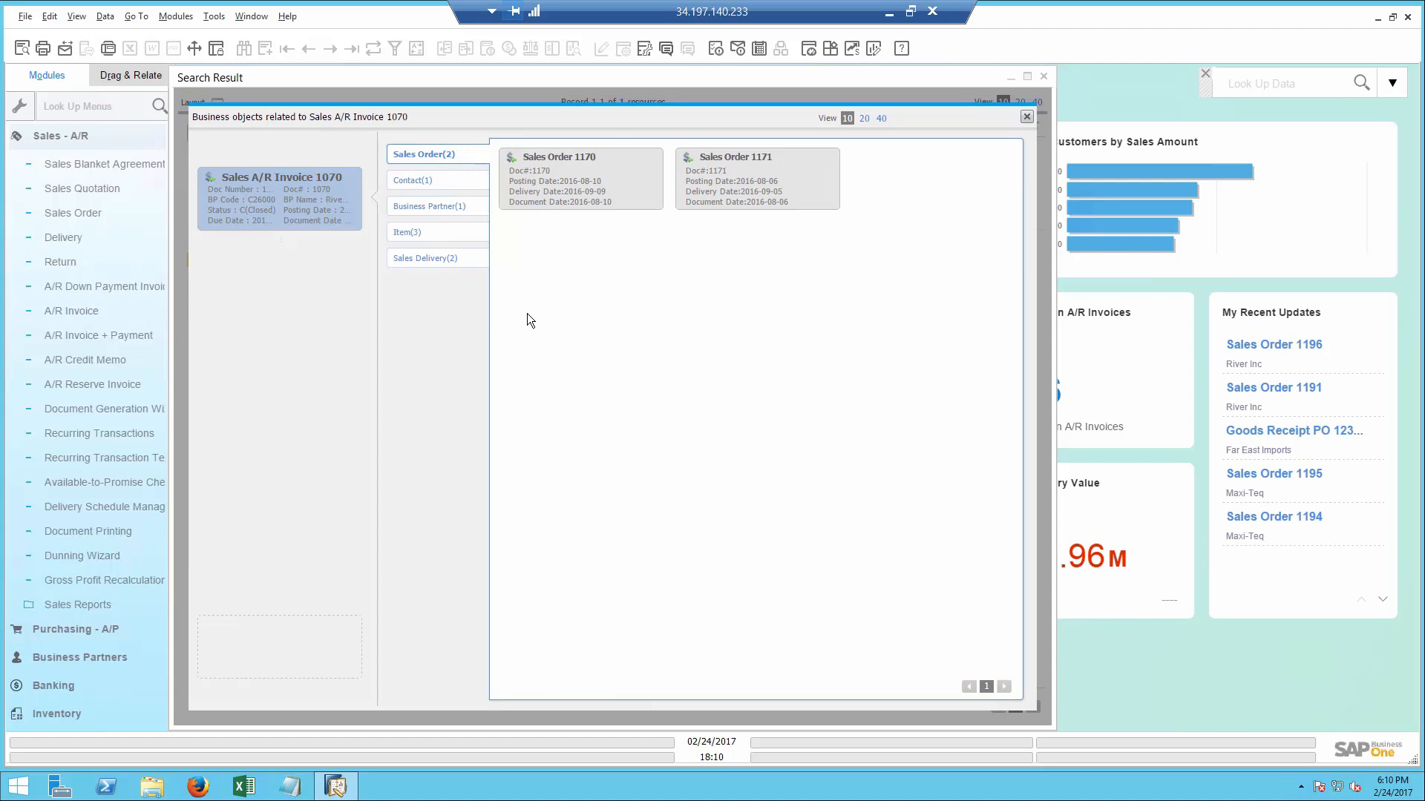
click(417, 235)
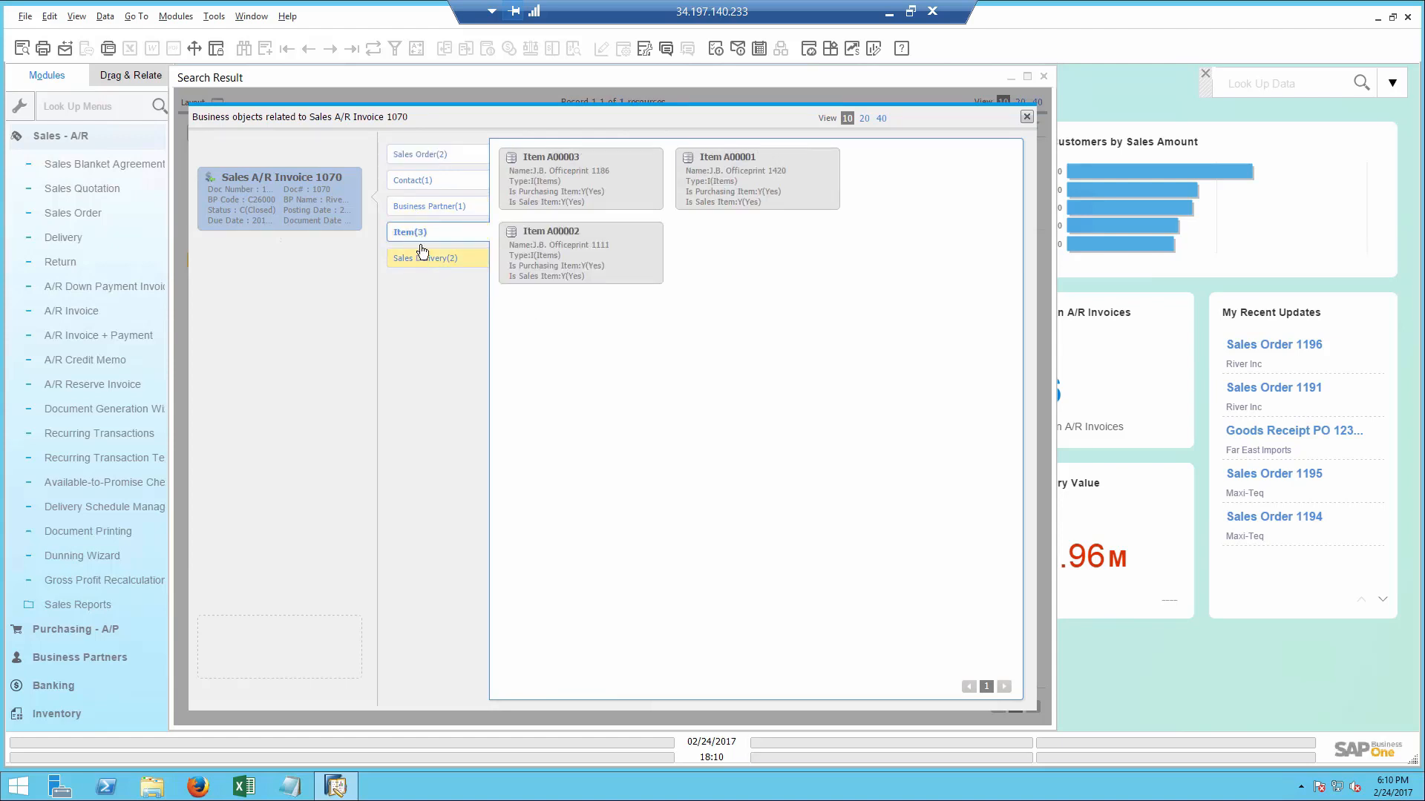
click(422, 256)
click(420, 153)
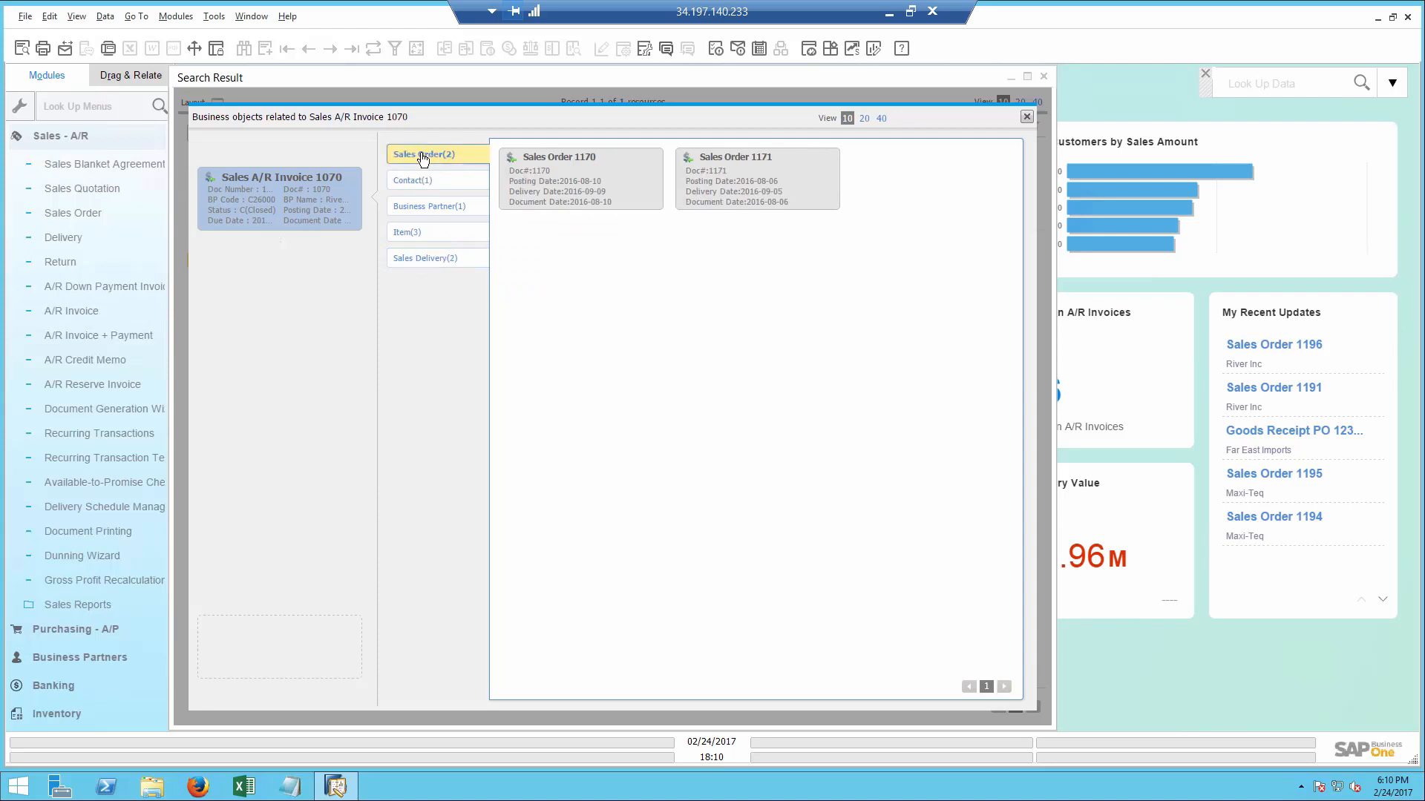
click(417, 206)
double_click(550, 192)
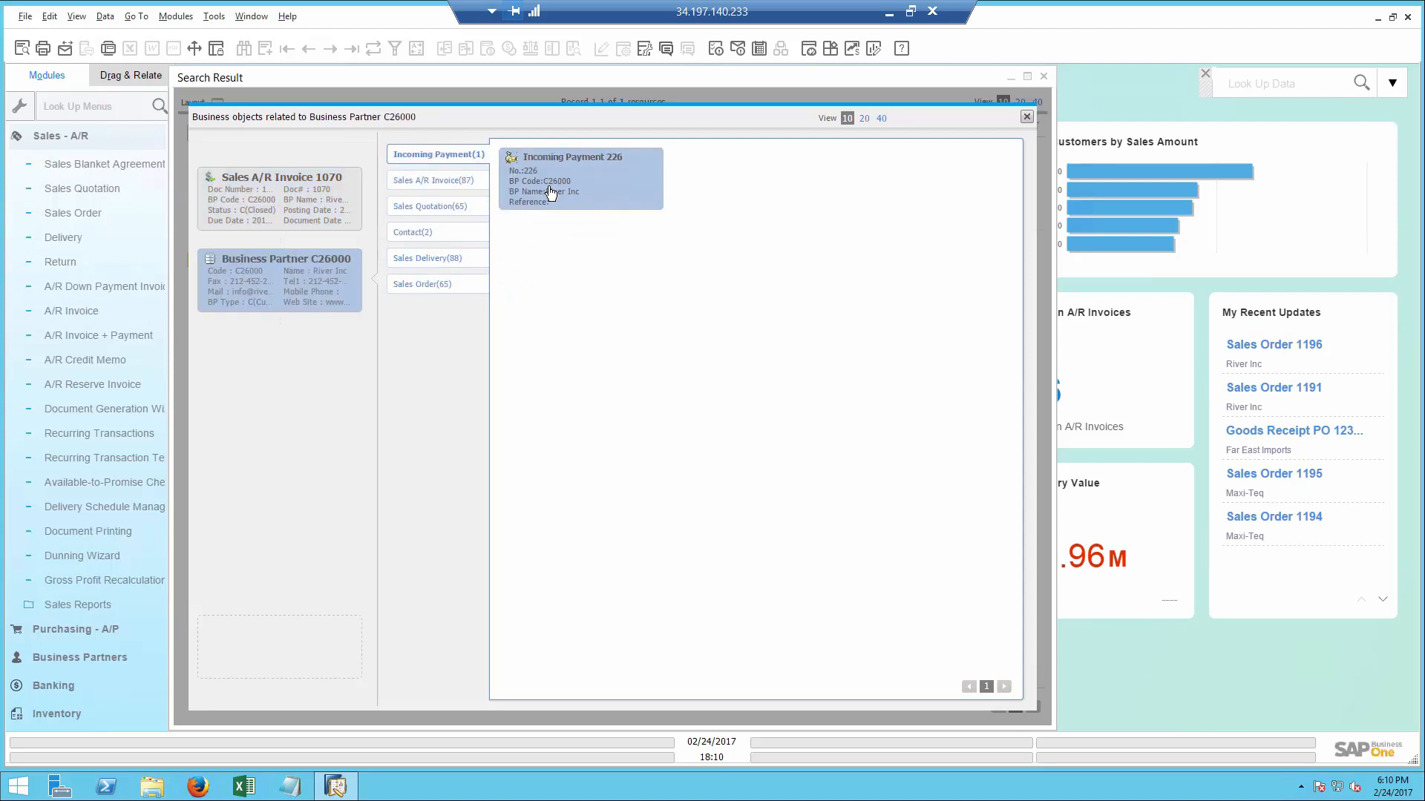
- Open the A/R invoice from the related-objects view and display its Relationship Map
double_click(297, 184)
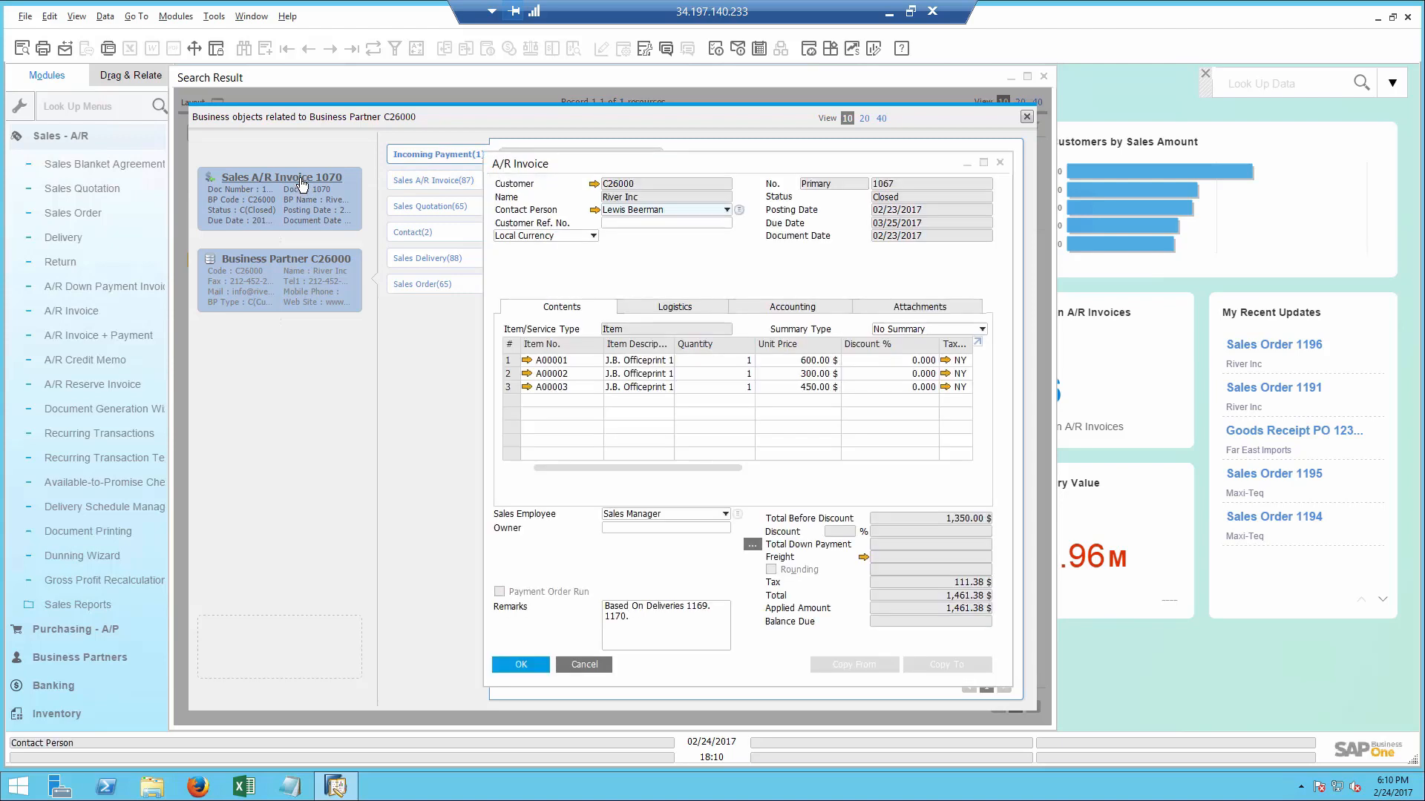
right_click(666, 253)
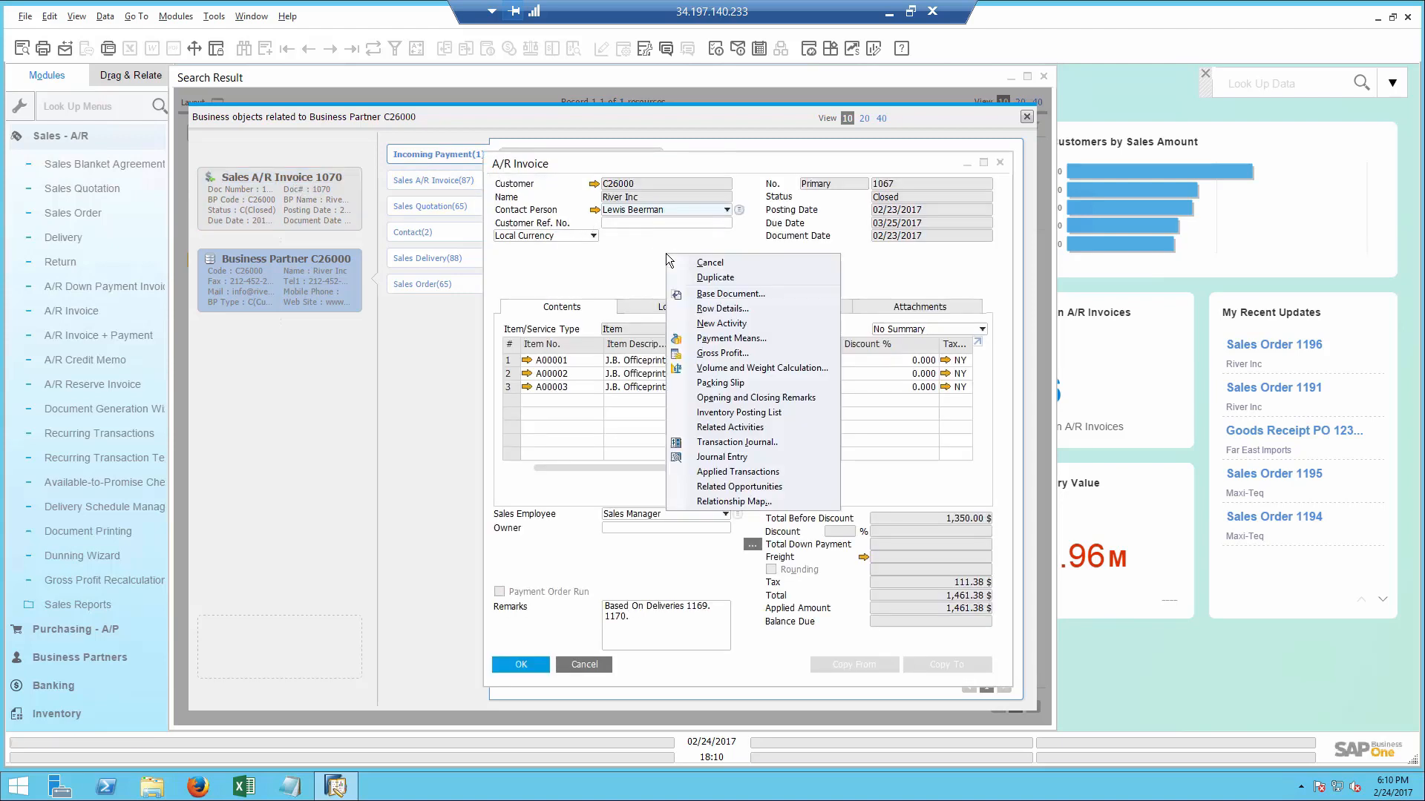
click(732, 498)
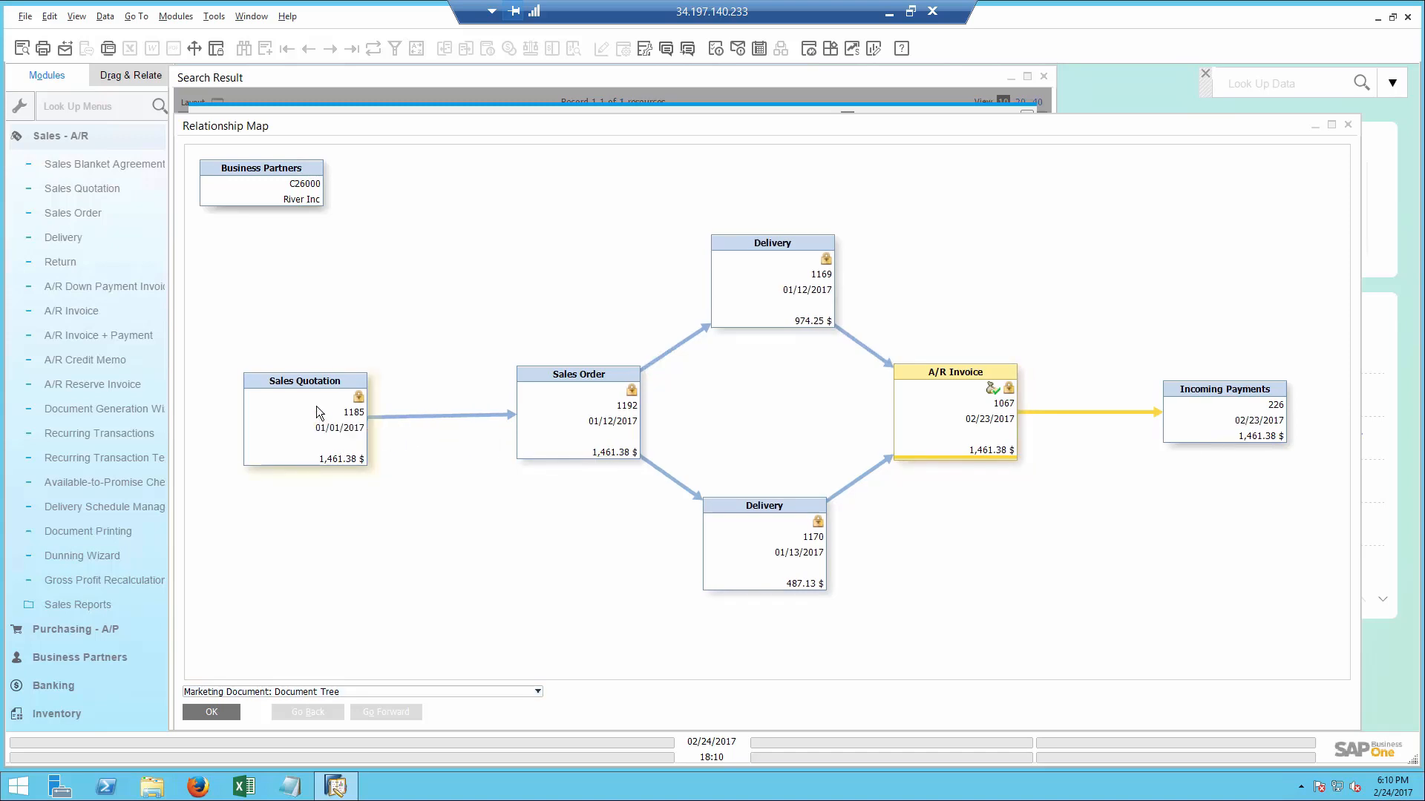
- Open the incoming payment from the Relationship Map and start an e-mail to its contact with an edited report attached
double_click(1219, 417)
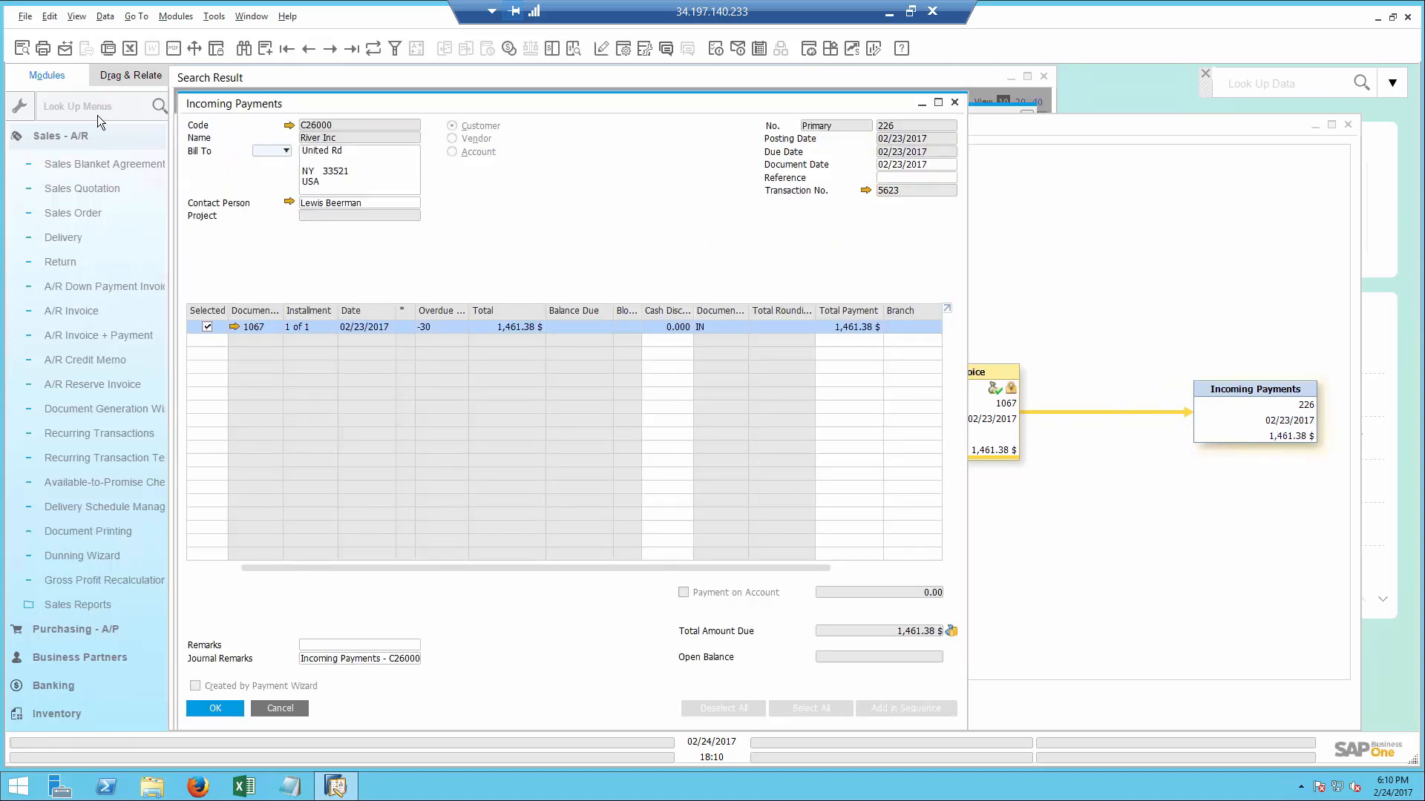
click(64, 52)
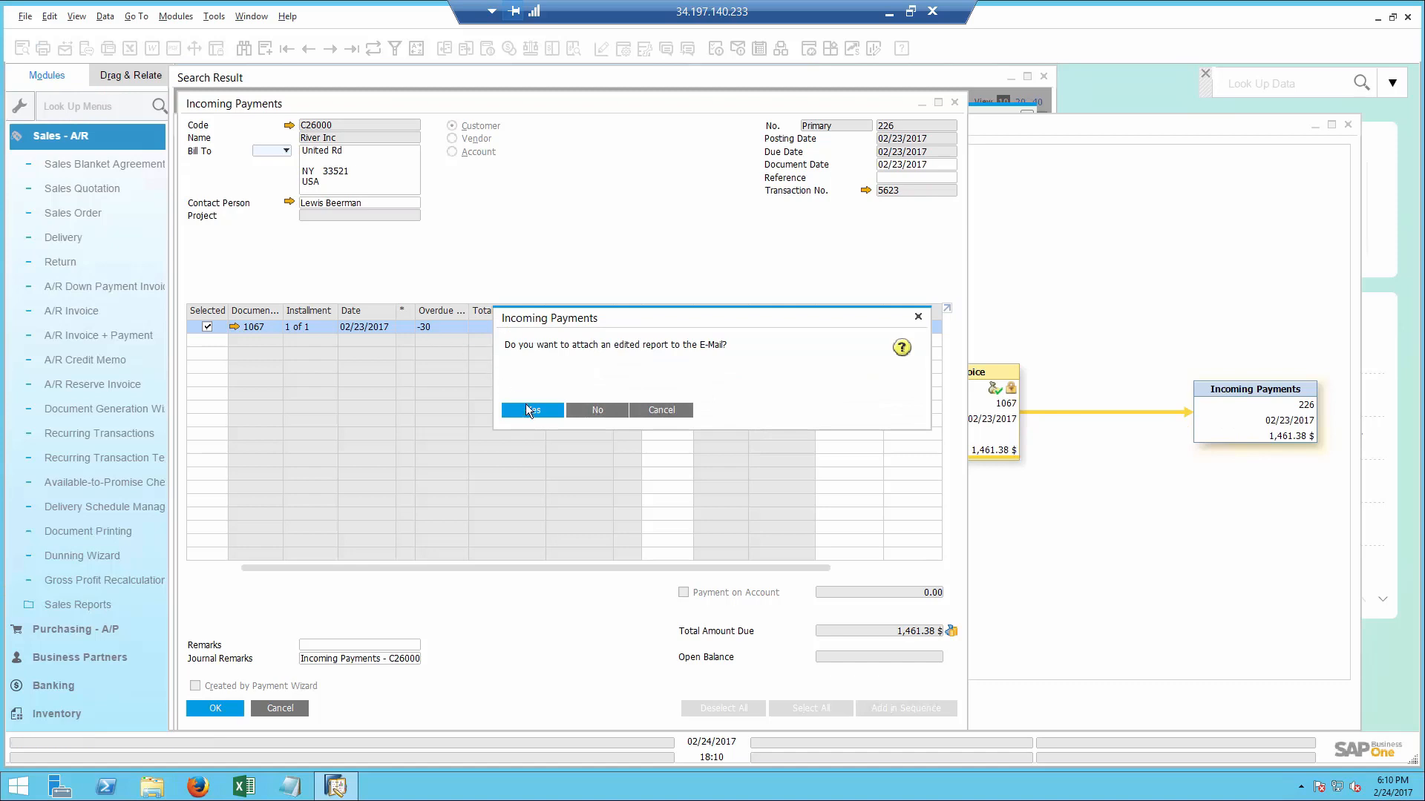
click(527, 408)
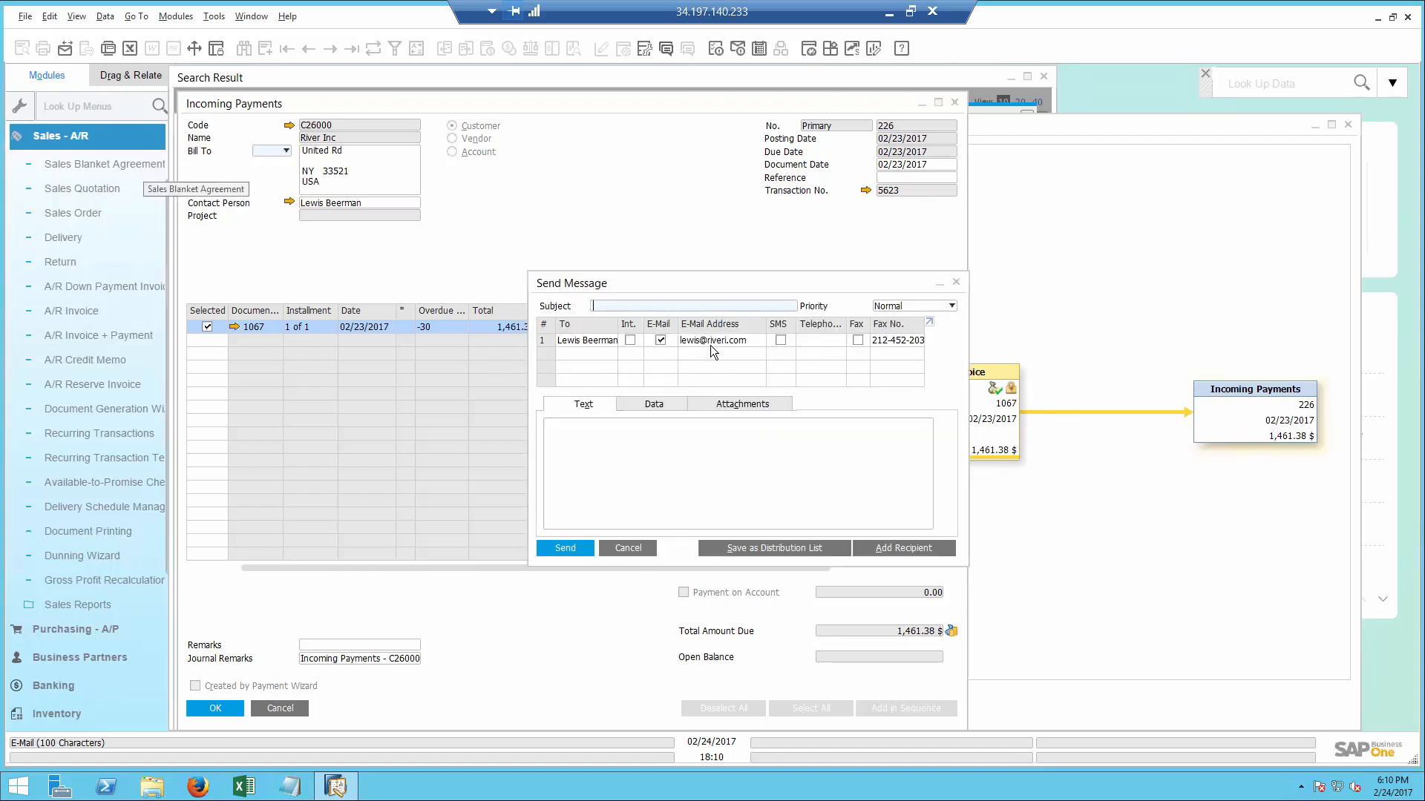
- Close all open windows to return to the cockpit, and collapse the Sales - A/R module list
click(251, 16)
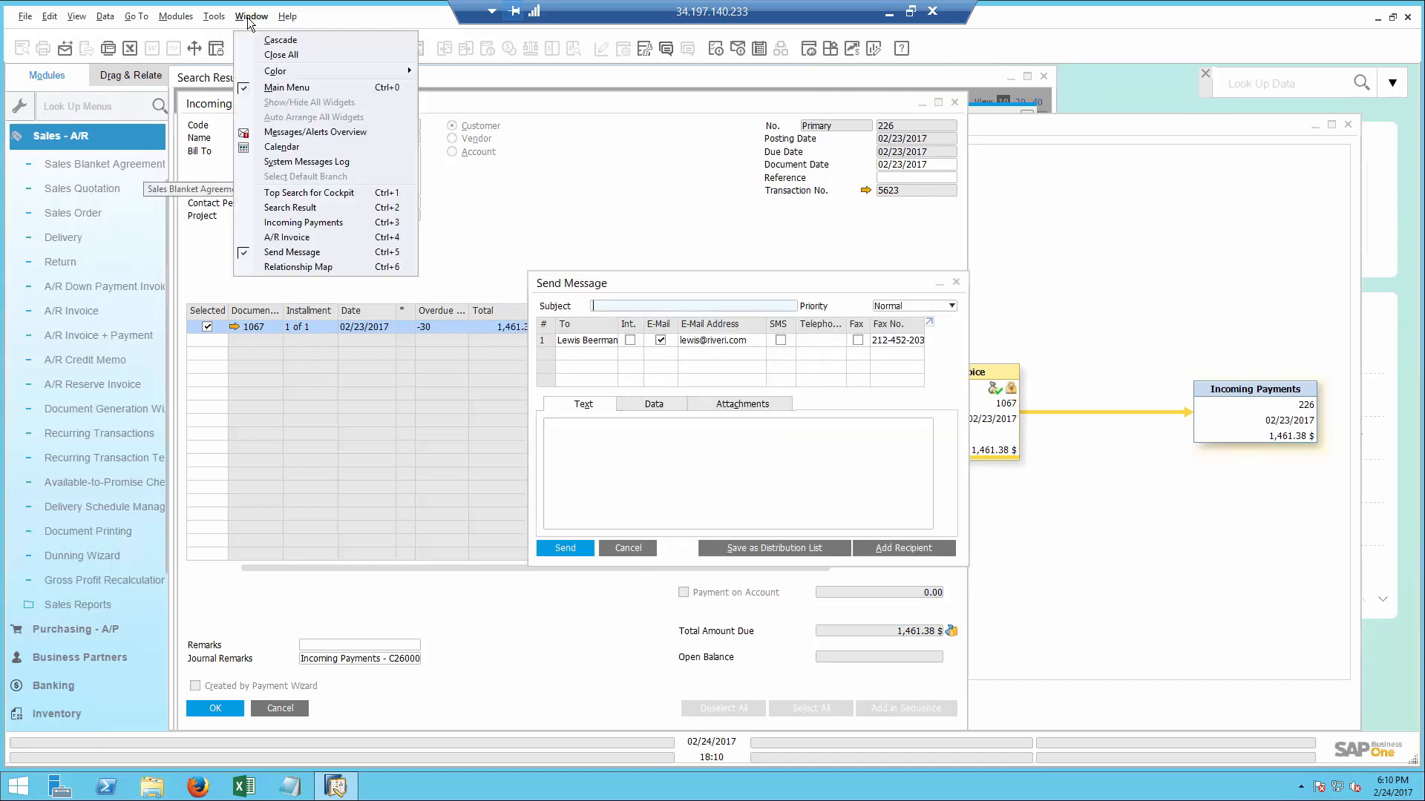
click(269, 59)
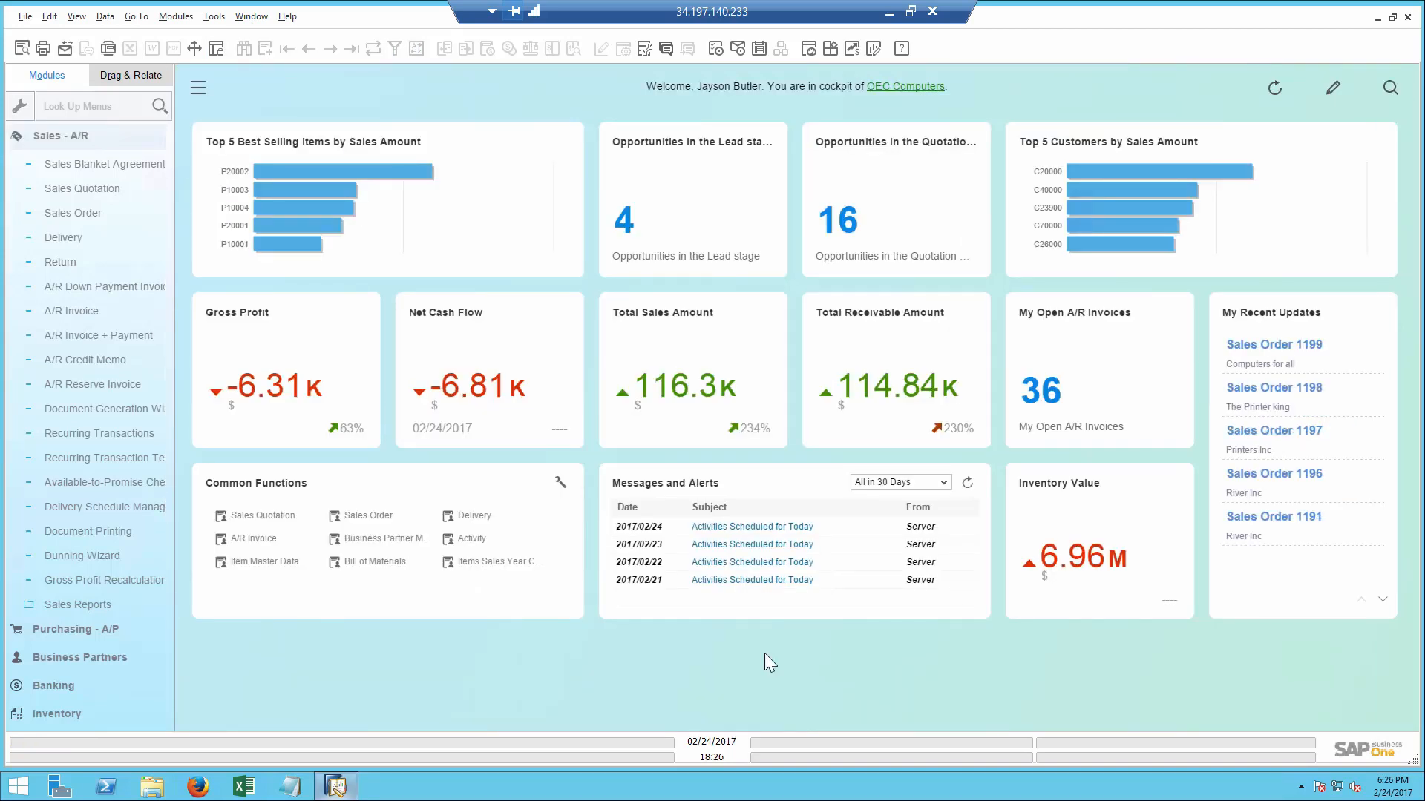
click(115, 139)
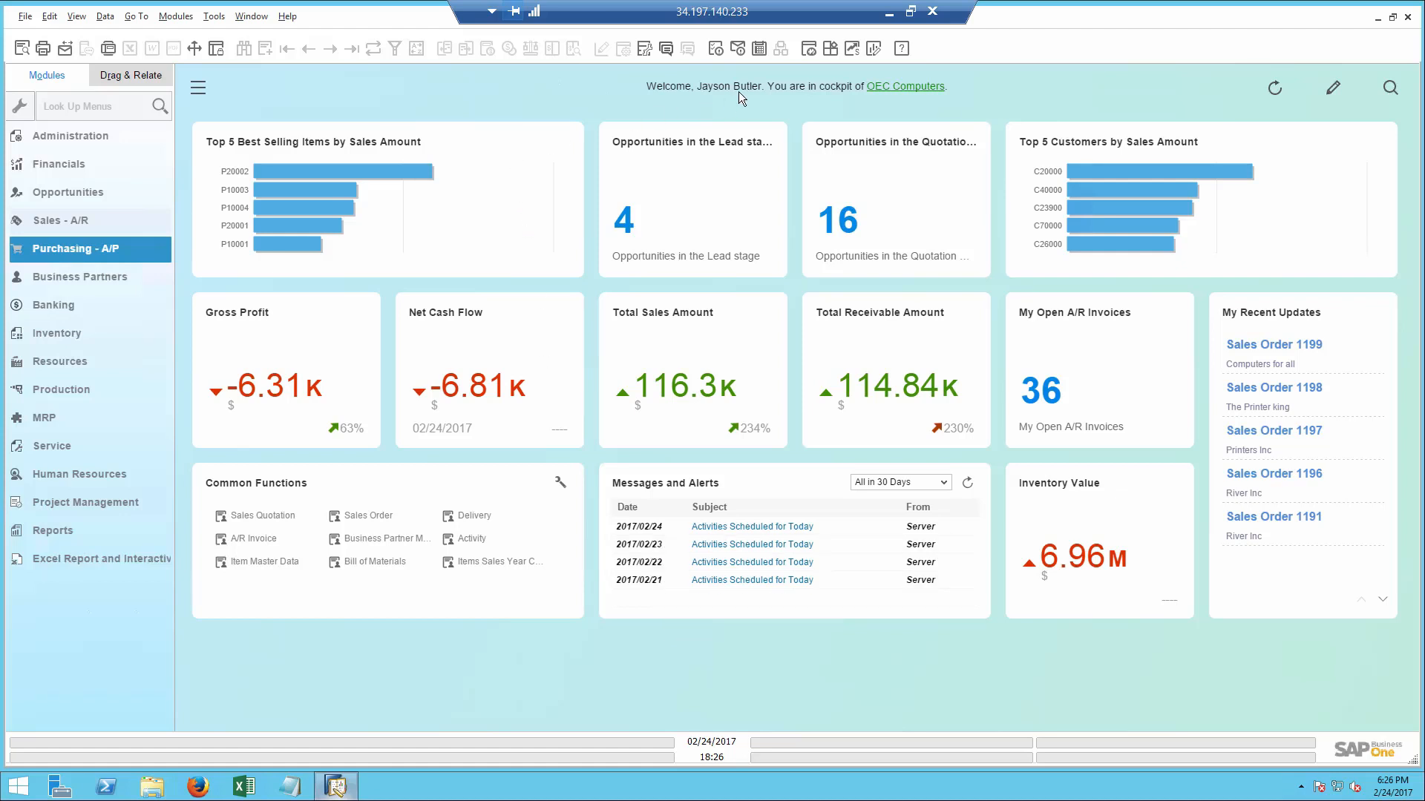
- Open the Cash Flow Forecast and extend the end of the forecast period to 08/29/2017
click(851, 50)
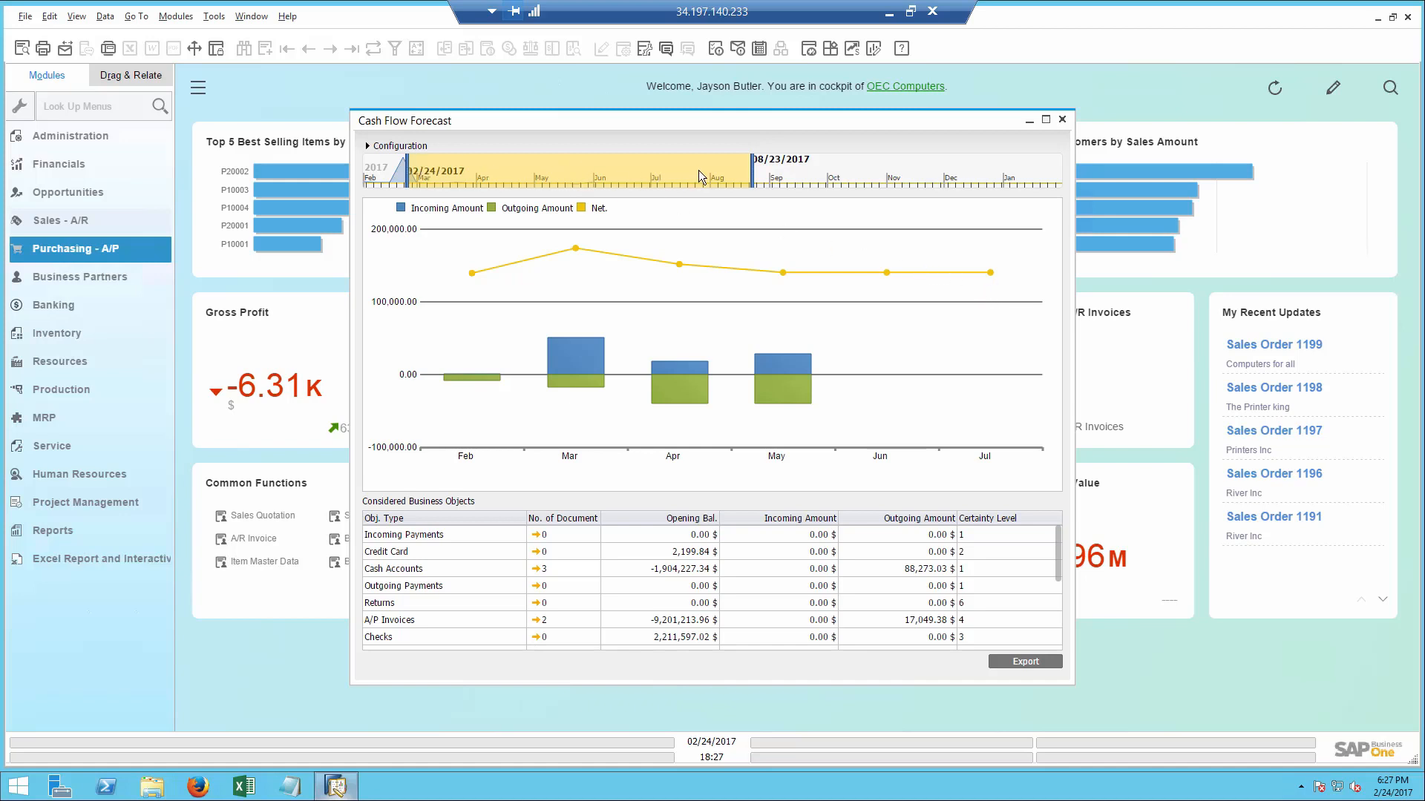
drag(750, 179, 764, 181)
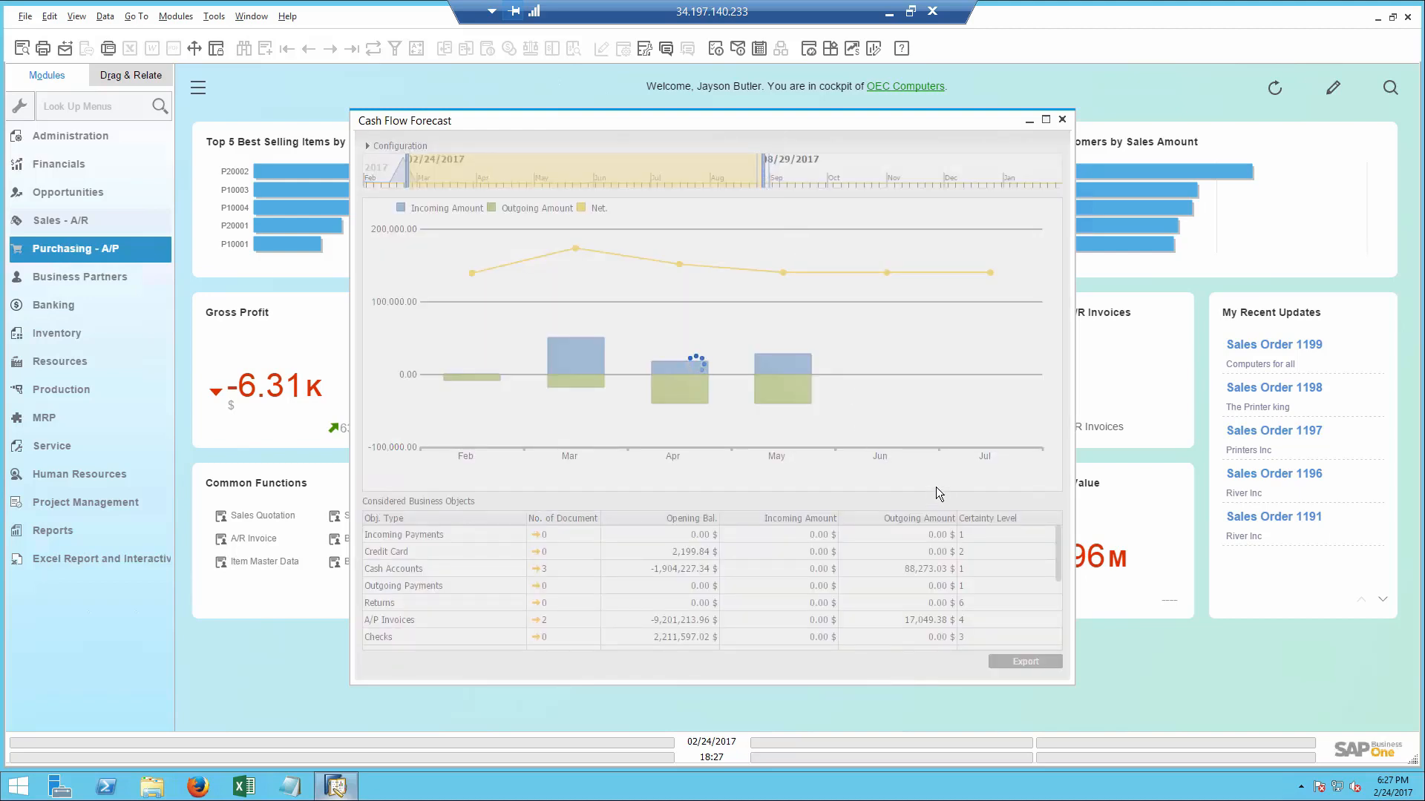
- Review the forecast's considered business objects and the documents behind the March incoming amount, and close the document details
drag(1061, 545, 1066, 621)
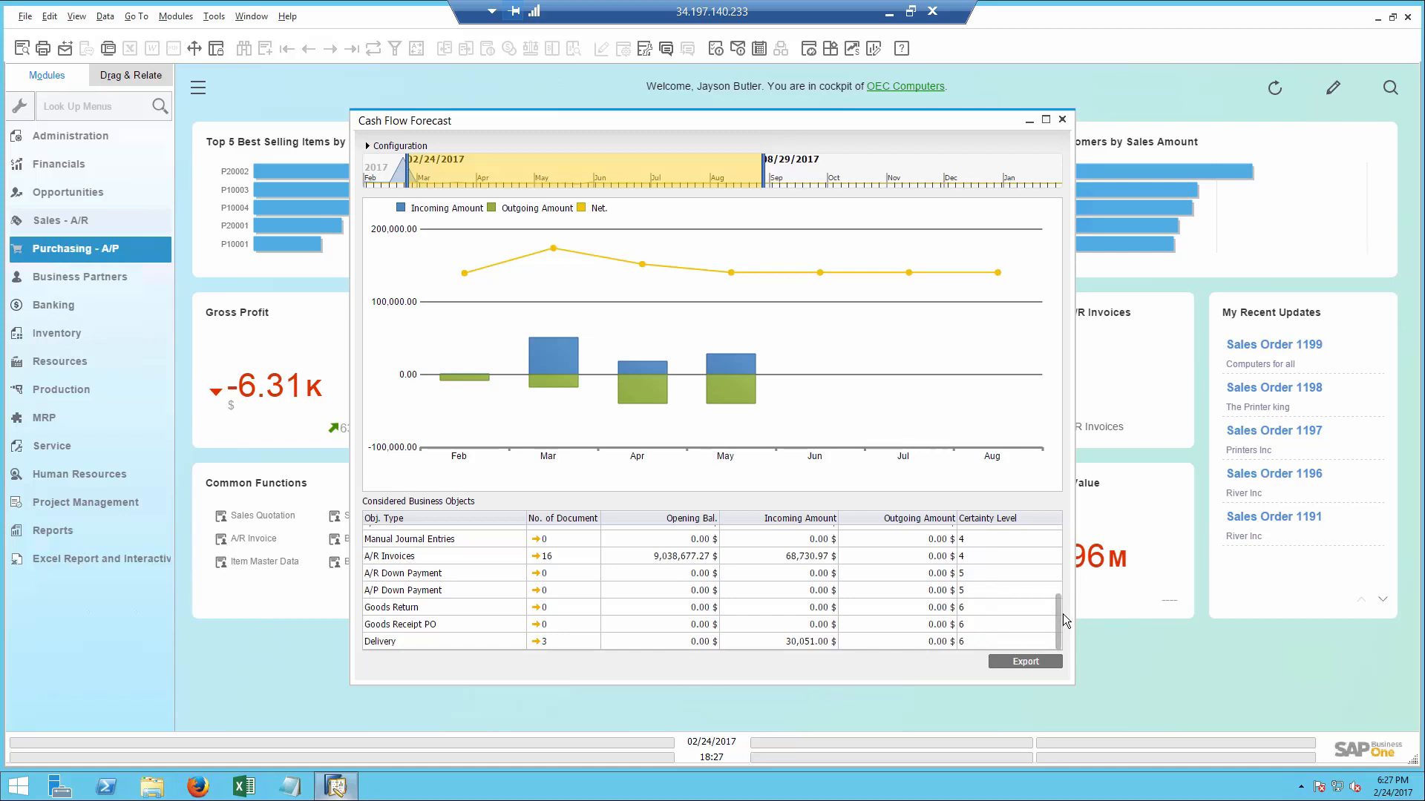
drag(1059, 615, 1057, 541)
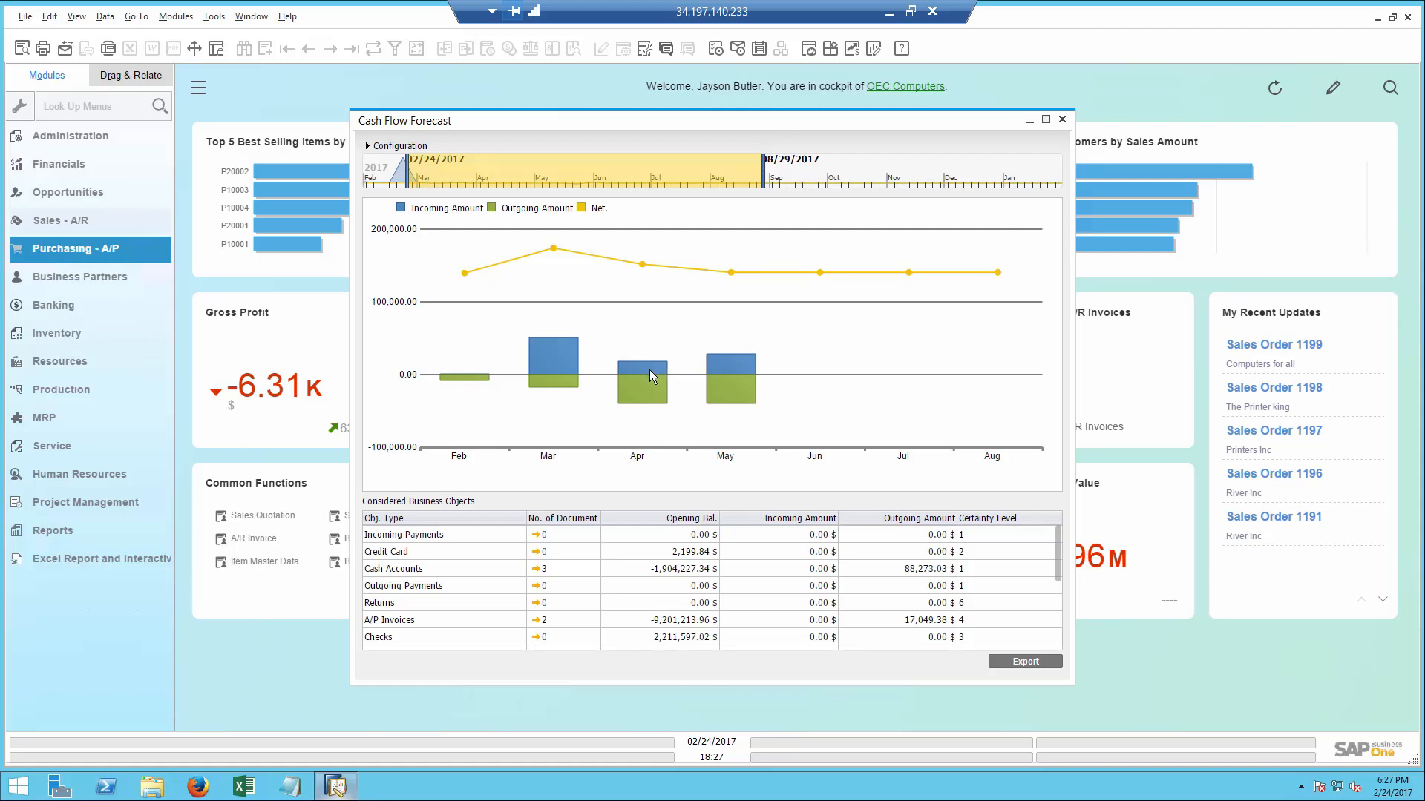
double_click(541, 354)
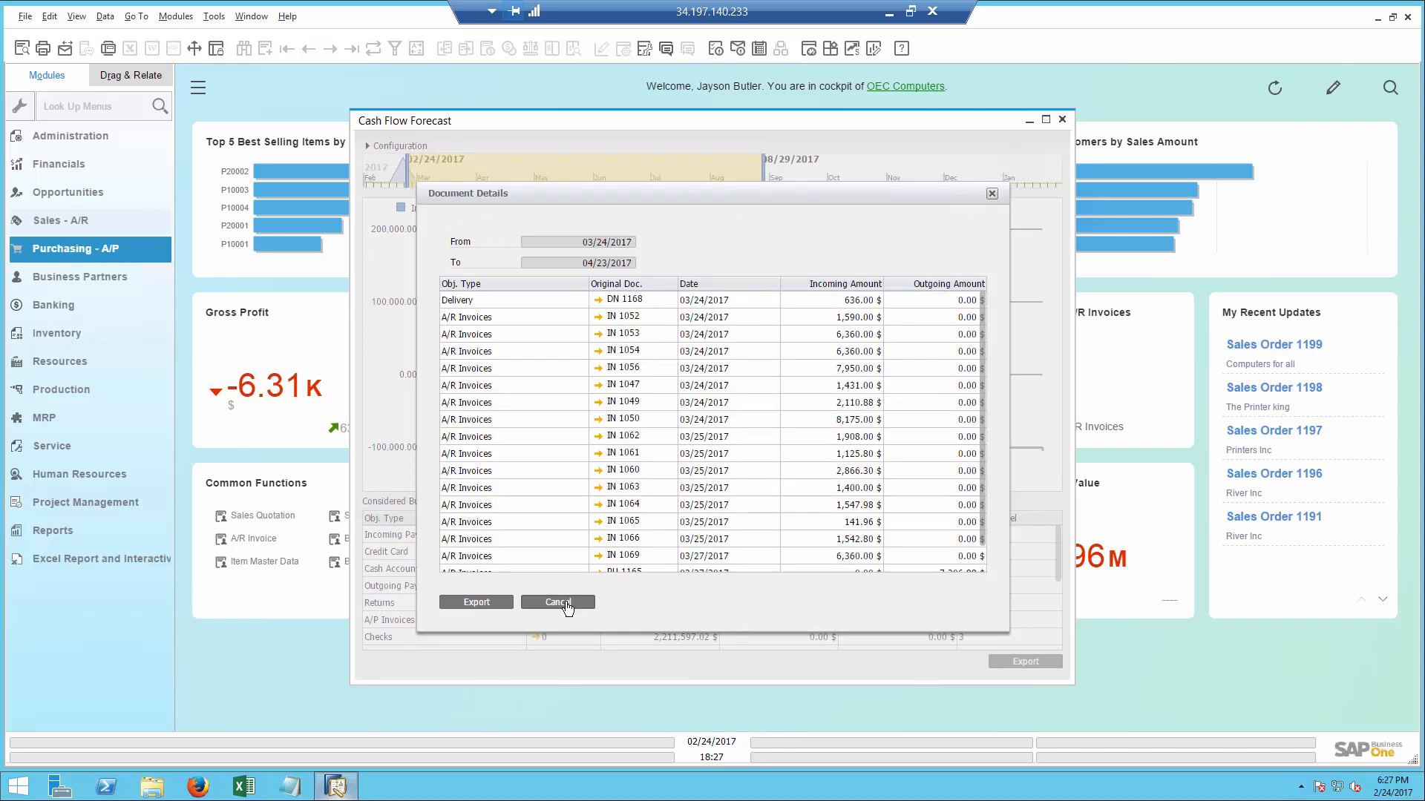
click(558, 602)
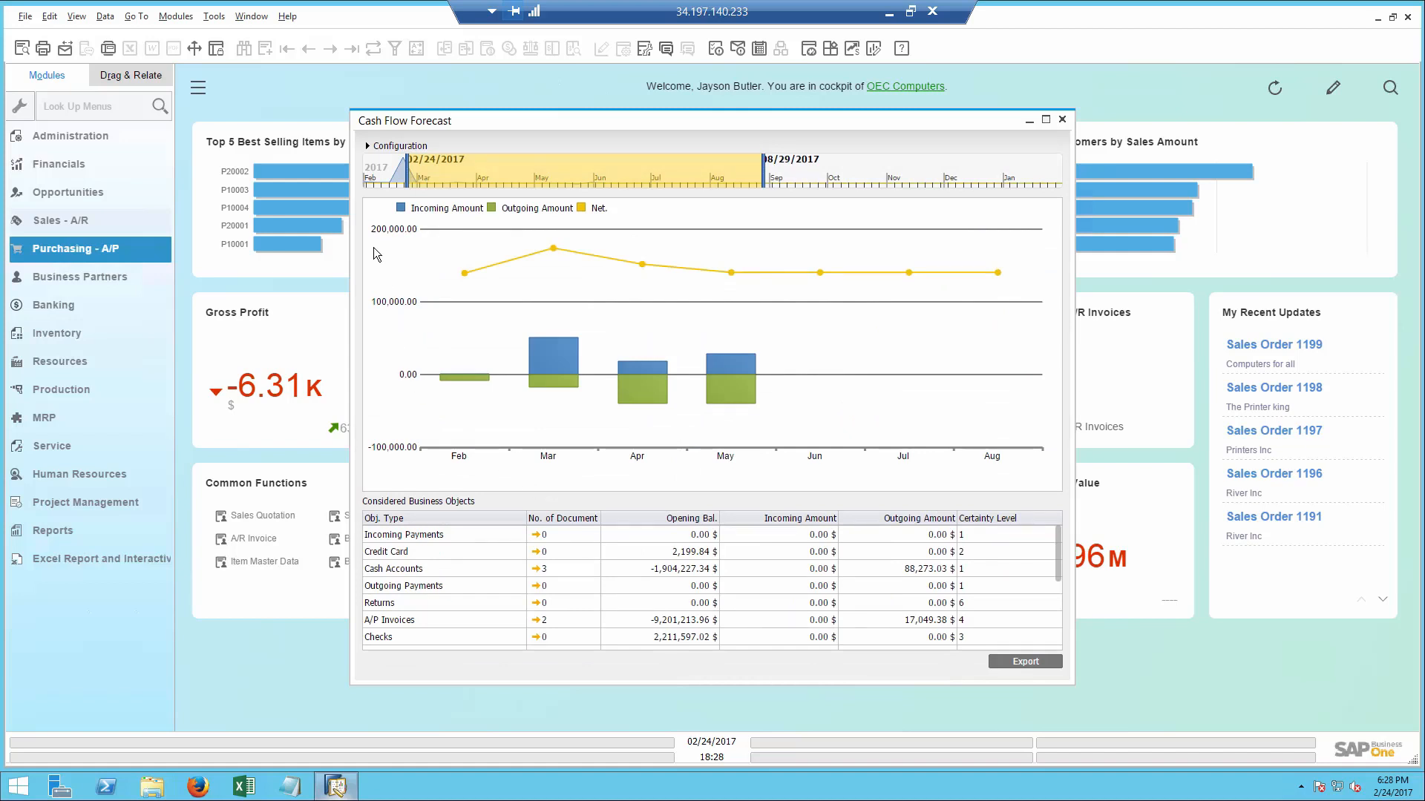
- Show the forecast configuration, set the certainty level to its lowest end, and review the documents behind the June amounts
click(367, 146)
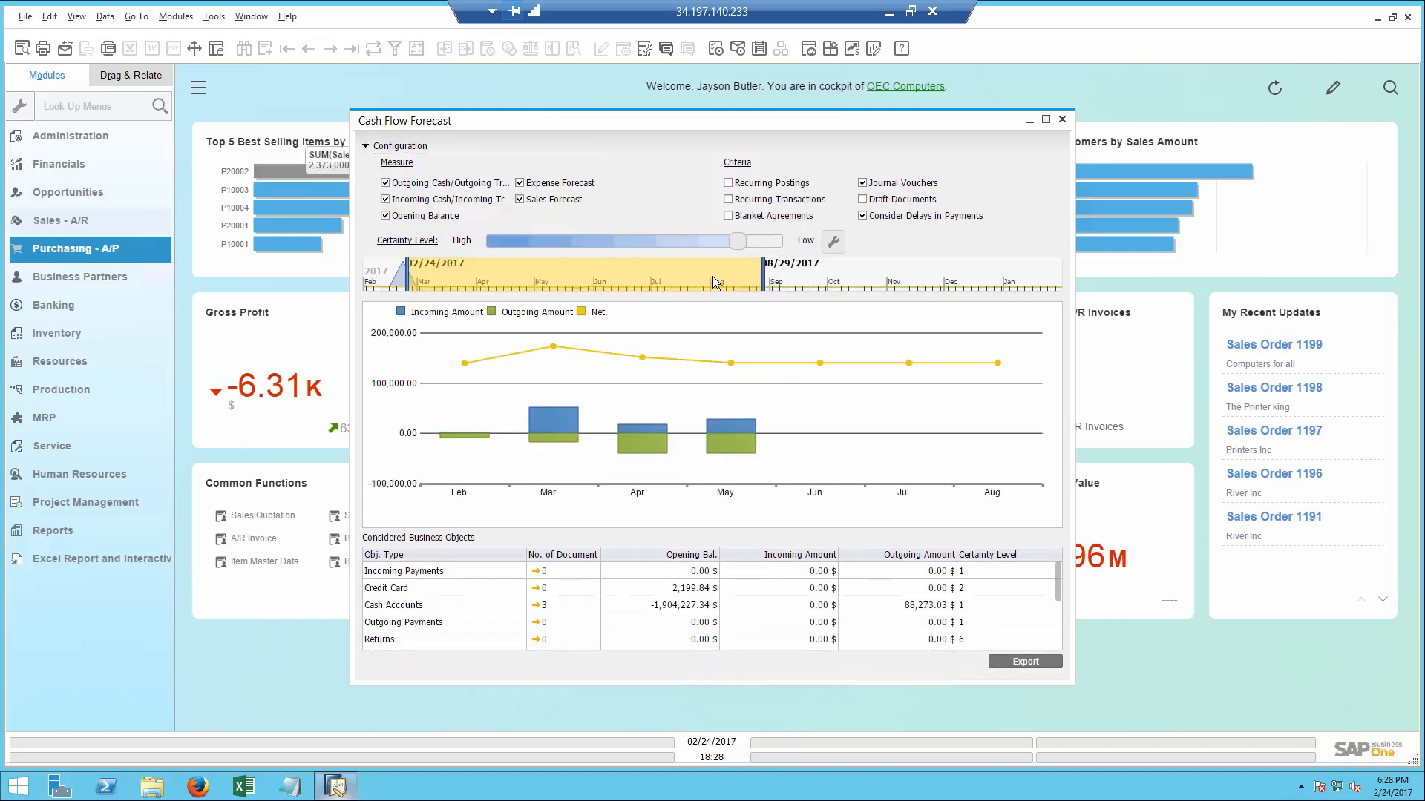
click(768, 242)
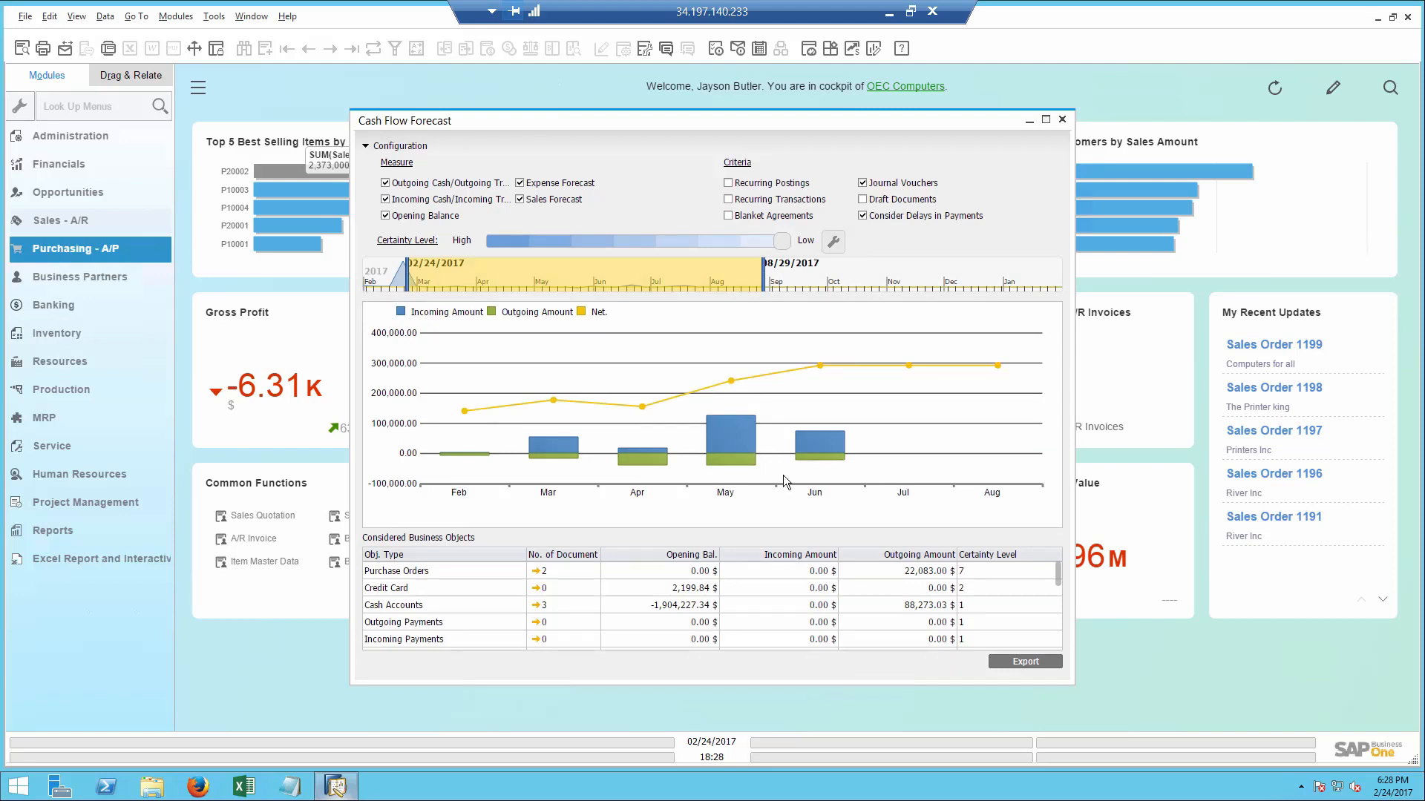
click(811, 446)
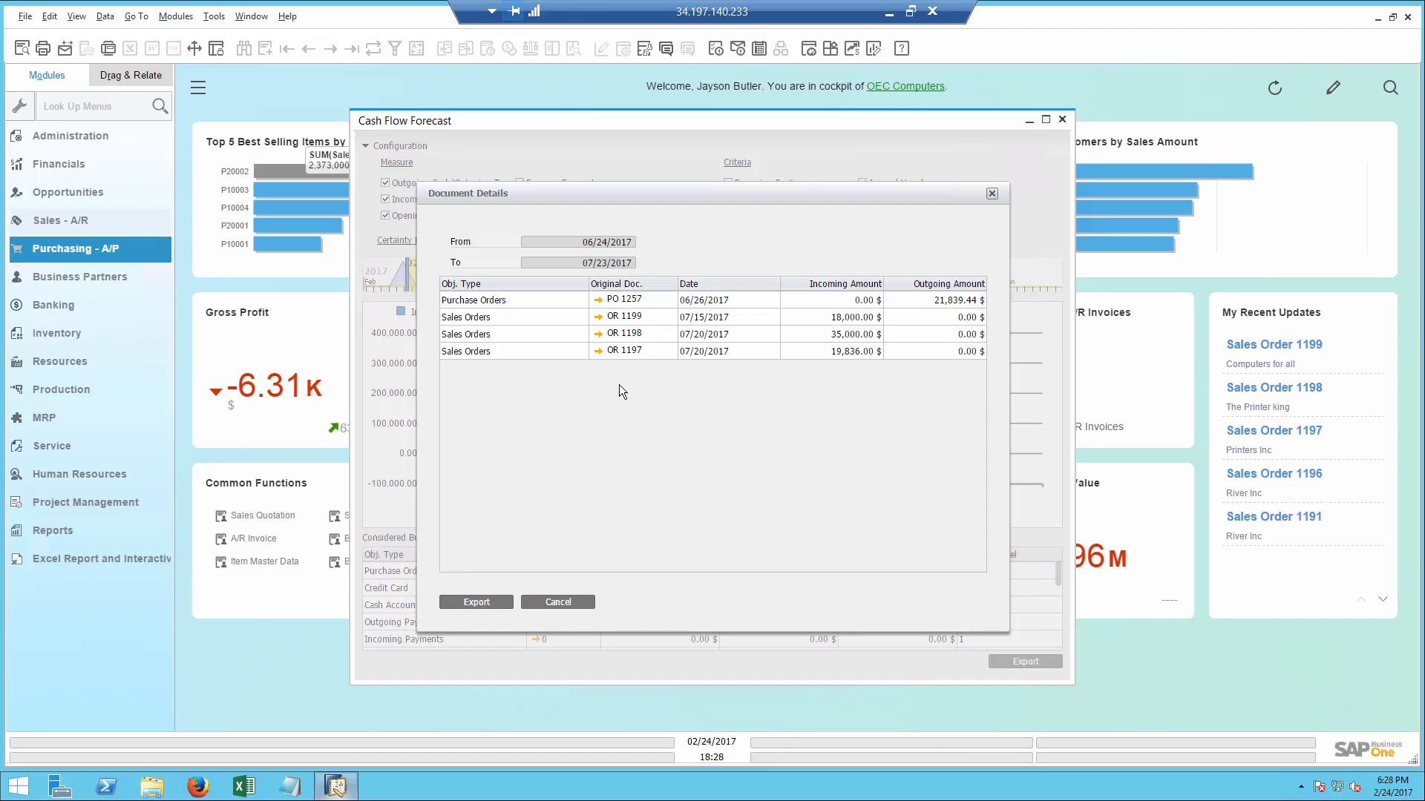
click(559, 603)
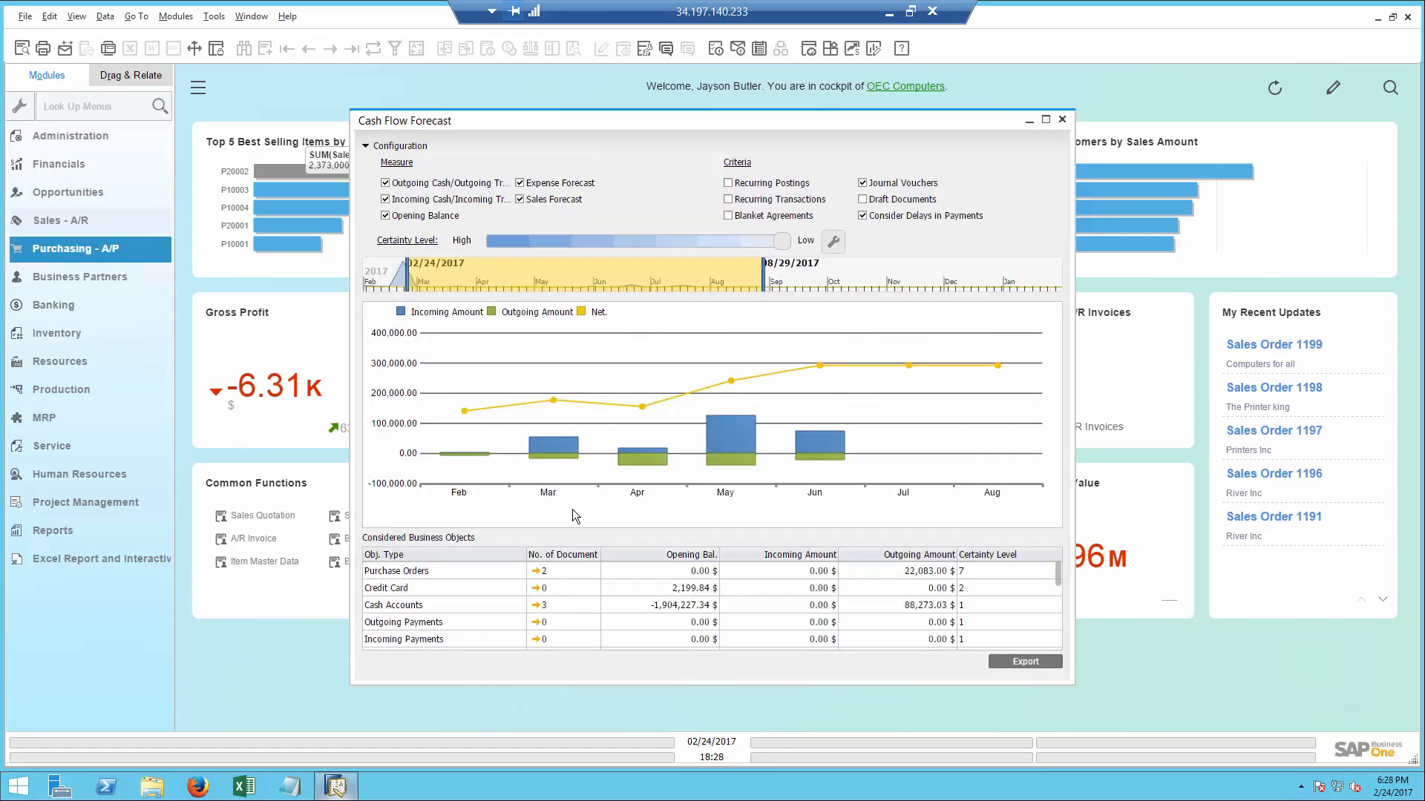